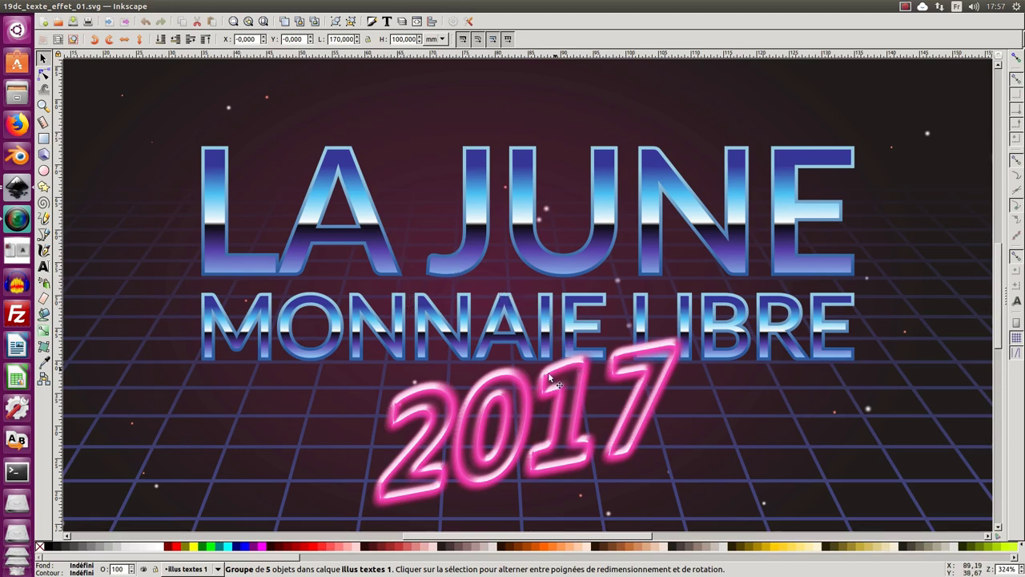
{"action": "key", "text": "5"}
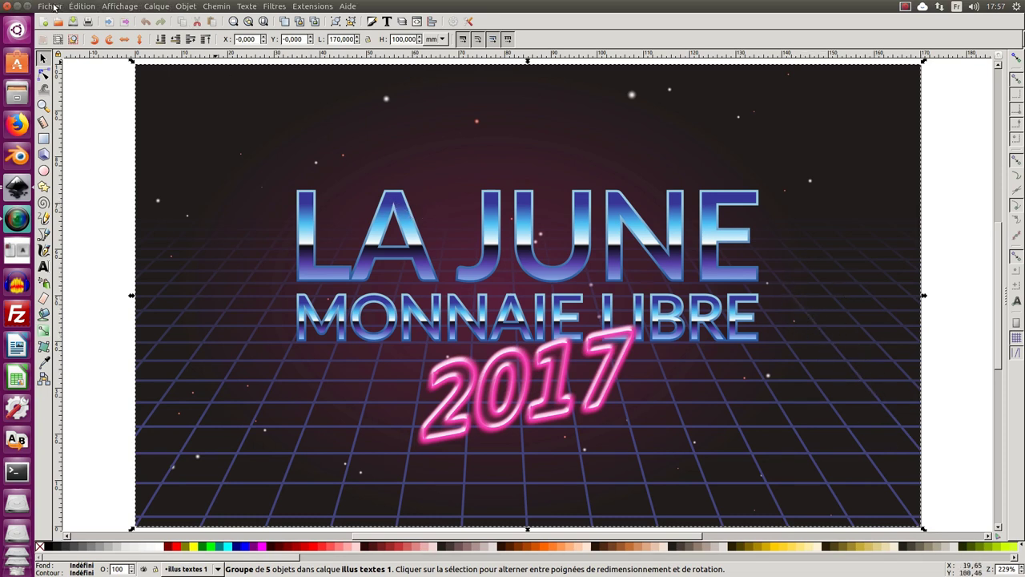
{"action": "left_click", "coordinate": [50, 6]}
{"action": "left_click", "coordinate": [72, 29]}
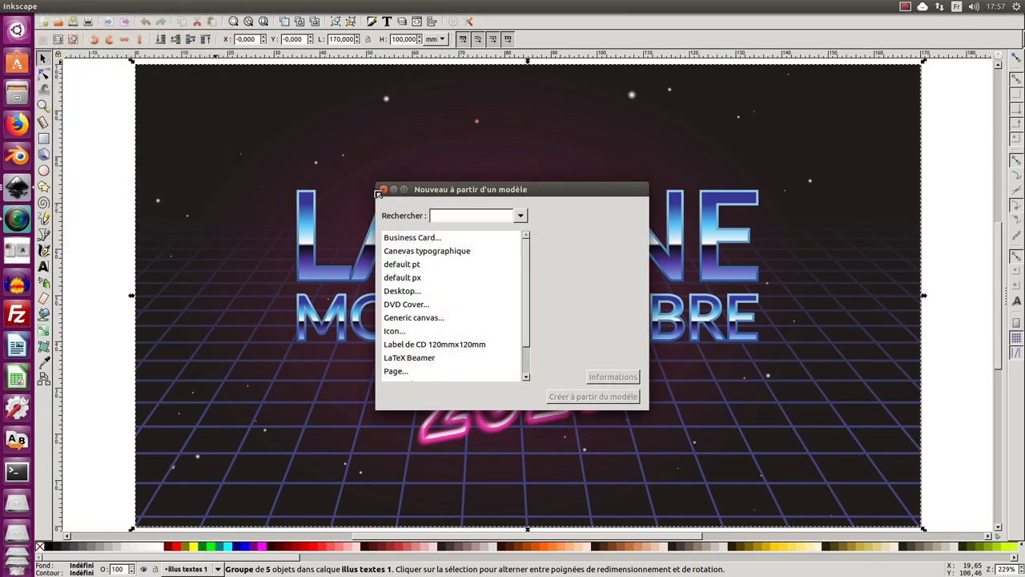
{"action": "left_click", "coordinate": [382, 190]}
Step: Create a new blank document and import modele.png as an embedded image with the default resolution and rendering options
{"action": "left_click", "coordinate": [49, 6]}
{"action": "left_click", "coordinate": [56, 16]}
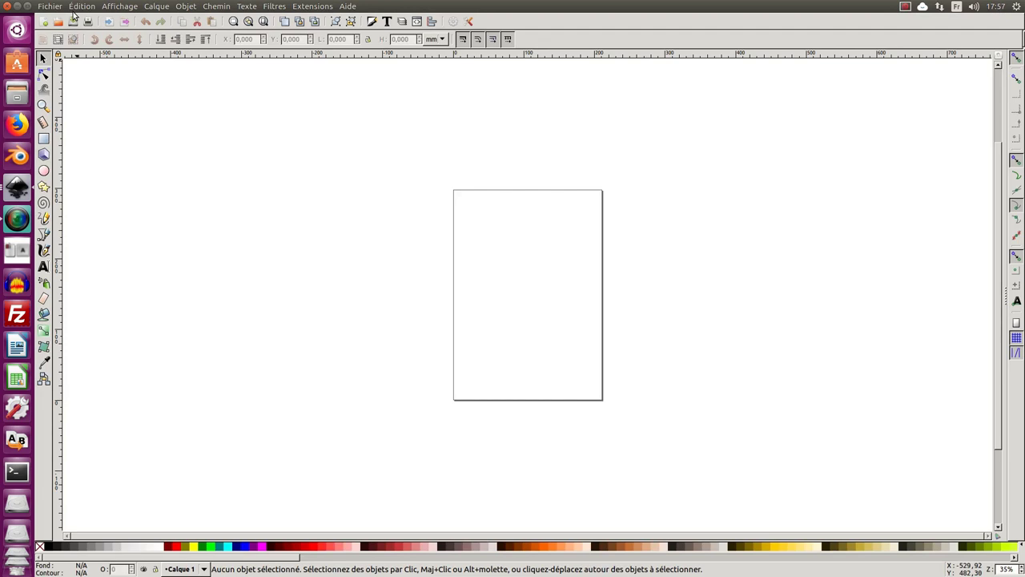
{"action": "left_click", "coordinate": [52, 6]}
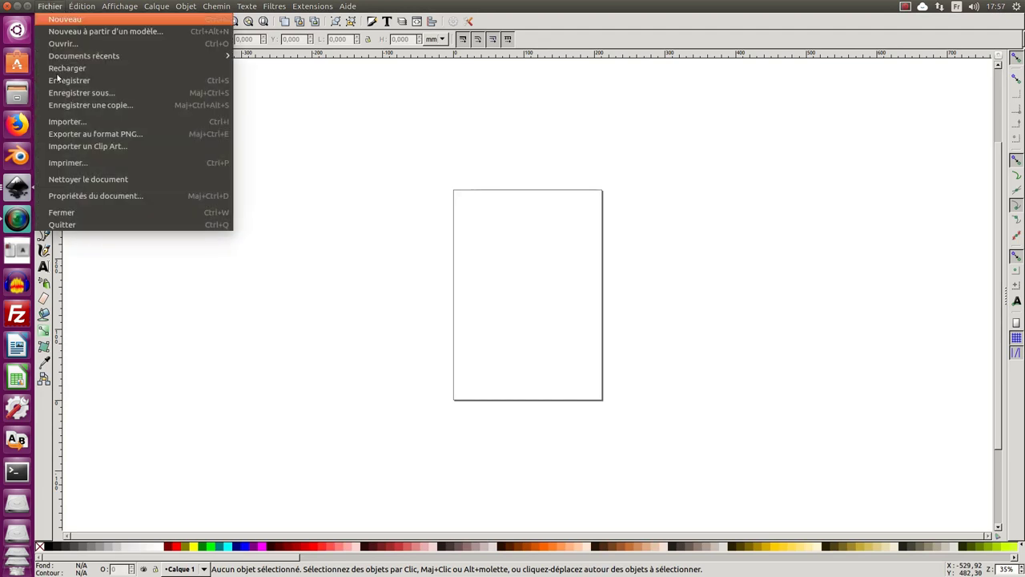
{"action": "left_click", "coordinate": [72, 121]}
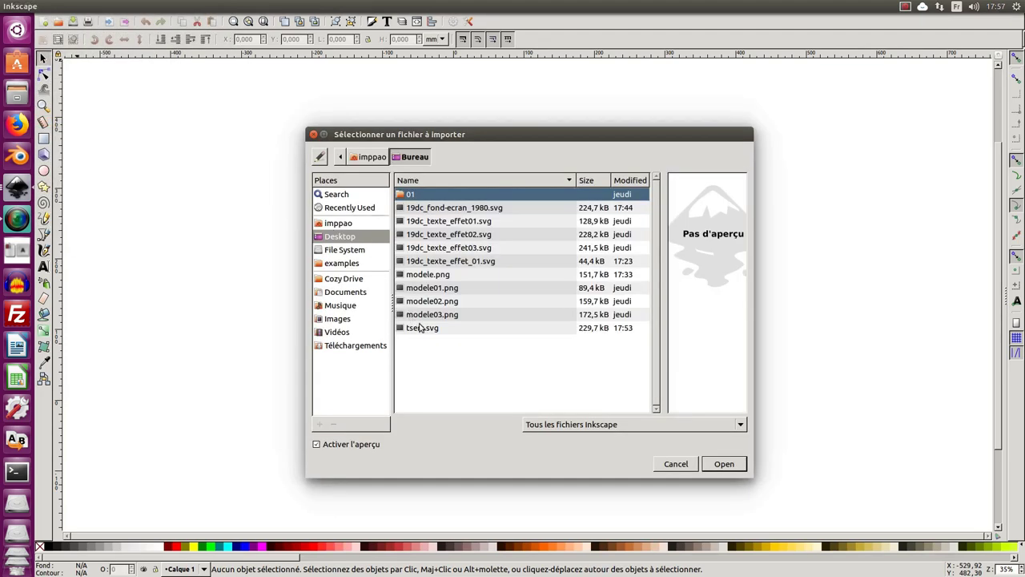
{"action": "left_click", "coordinate": [439, 275]}
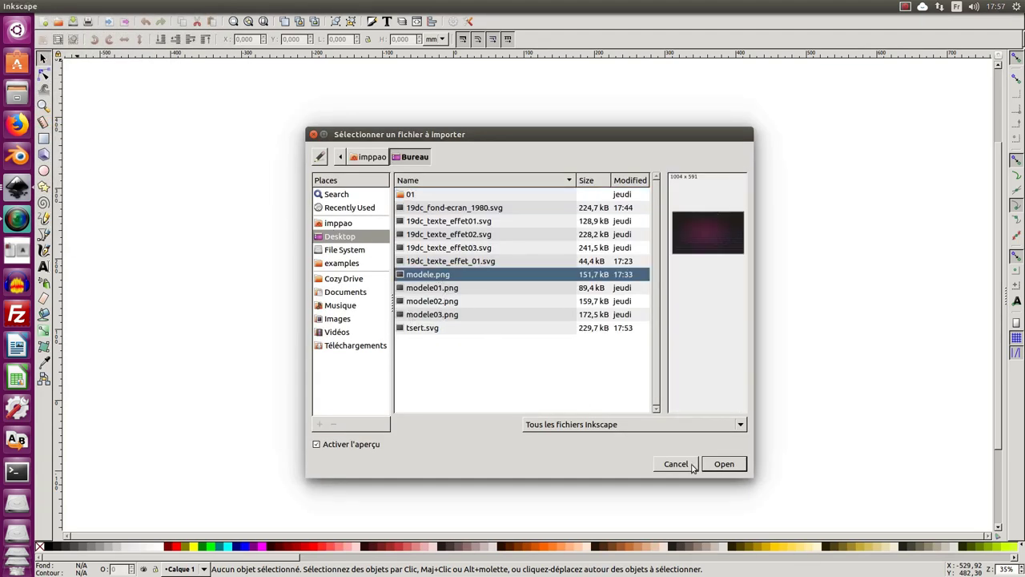
{"action": "left_click", "coordinate": [724, 464]}
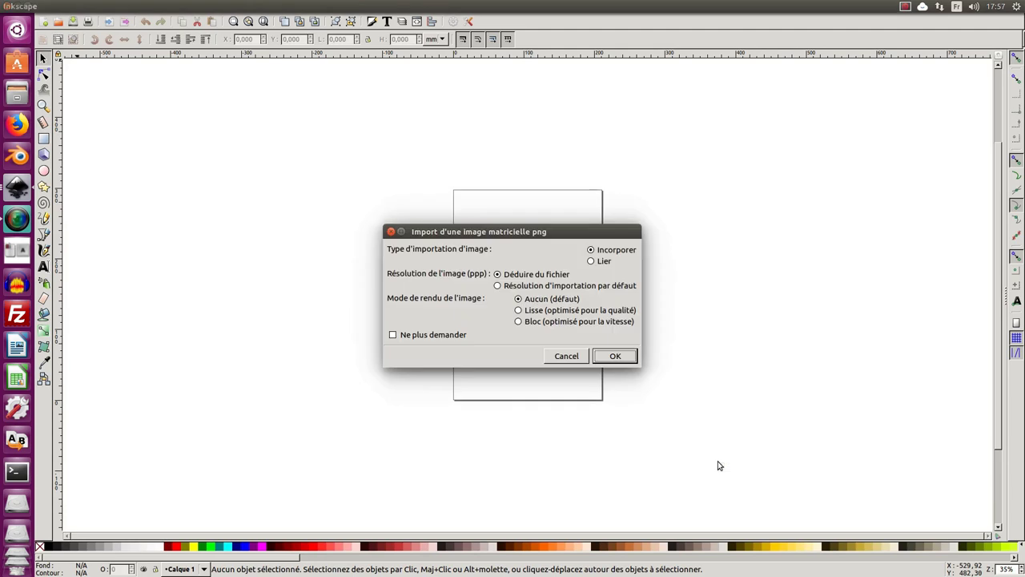
{"action": "left_click", "coordinate": [614, 355]}
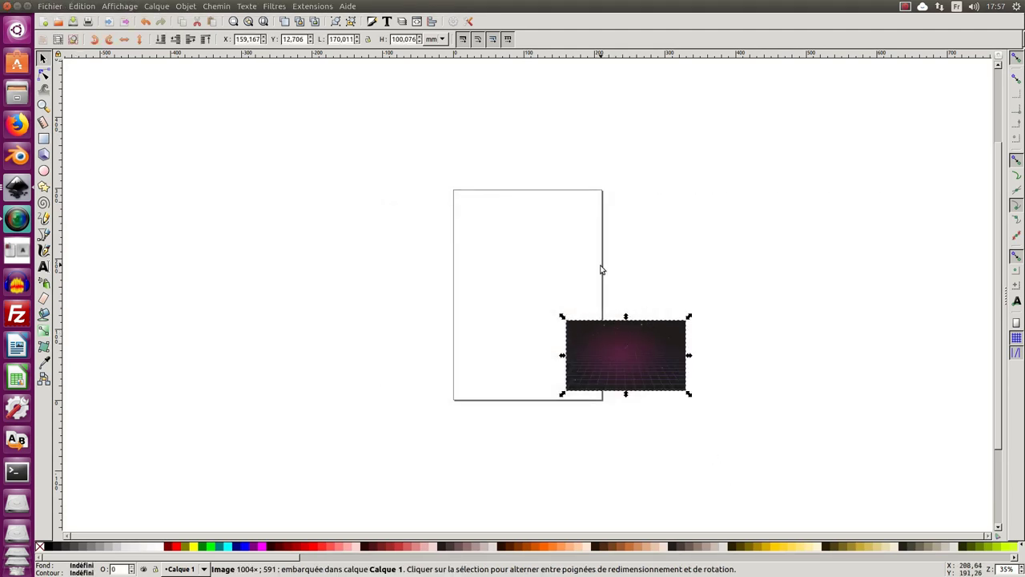
Step: Move the imported image onto the upper part of the page
{"action": "left_click", "coordinate": [625, 280]}
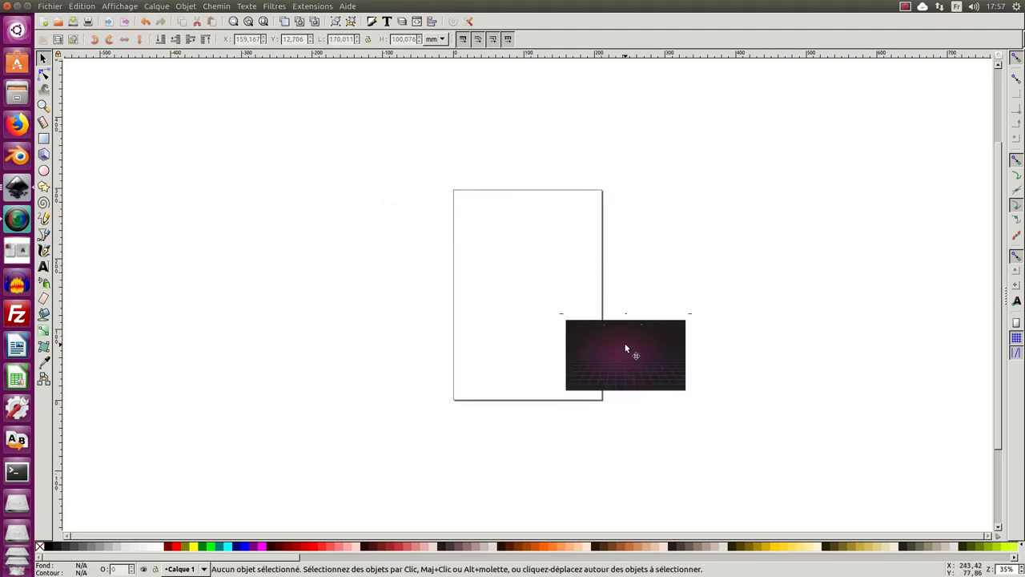
{"action": "left_click", "coordinate": [627, 351]}
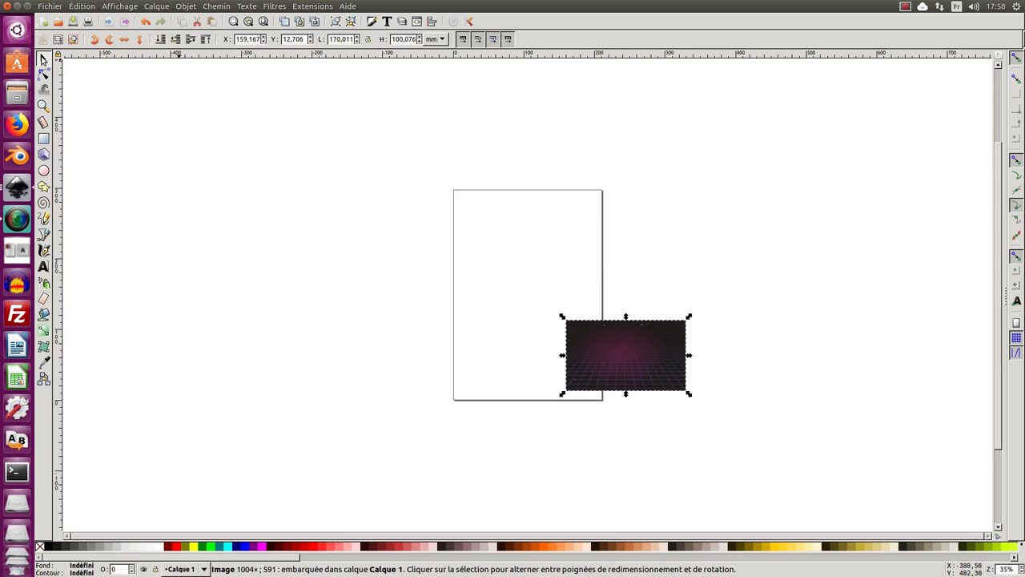
{"action": "left_click_drag", "start_coordinate": [633, 352], "coordinate": [535, 221]}
{"action": "scroll", "coordinate": [536, 219], "scroll_direction": "up", "scroll_amount": 1}
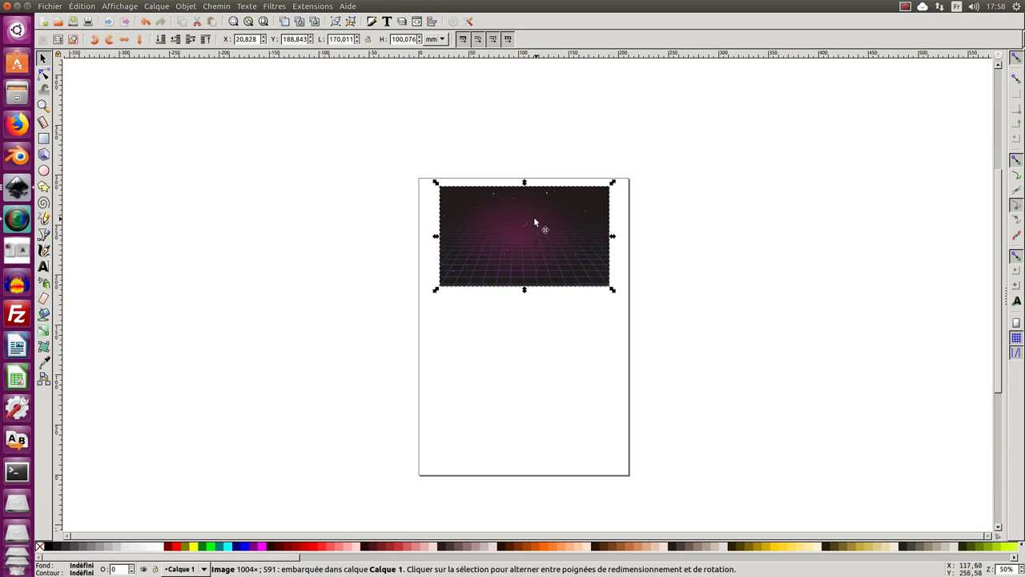
{"action": "scroll", "coordinate": [533, 216], "scroll_direction": "up", "scroll_amount": 2}
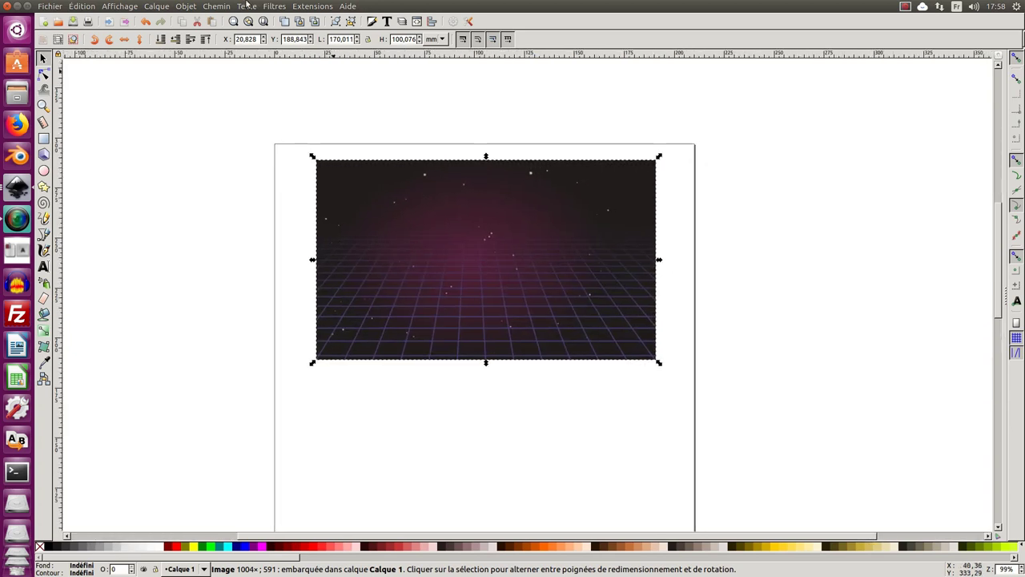
Step: Display the document's layers, rename the layer Calque 1 as Modele and lock it
{"action": "left_click", "coordinate": [157, 7]}
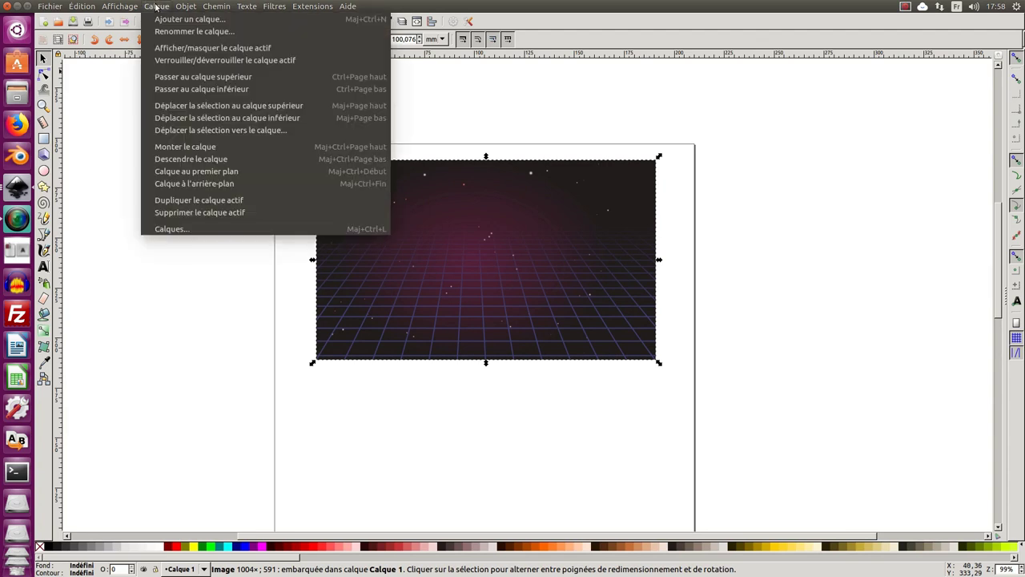
{"action": "left_click", "coordinate": [178, 230]}
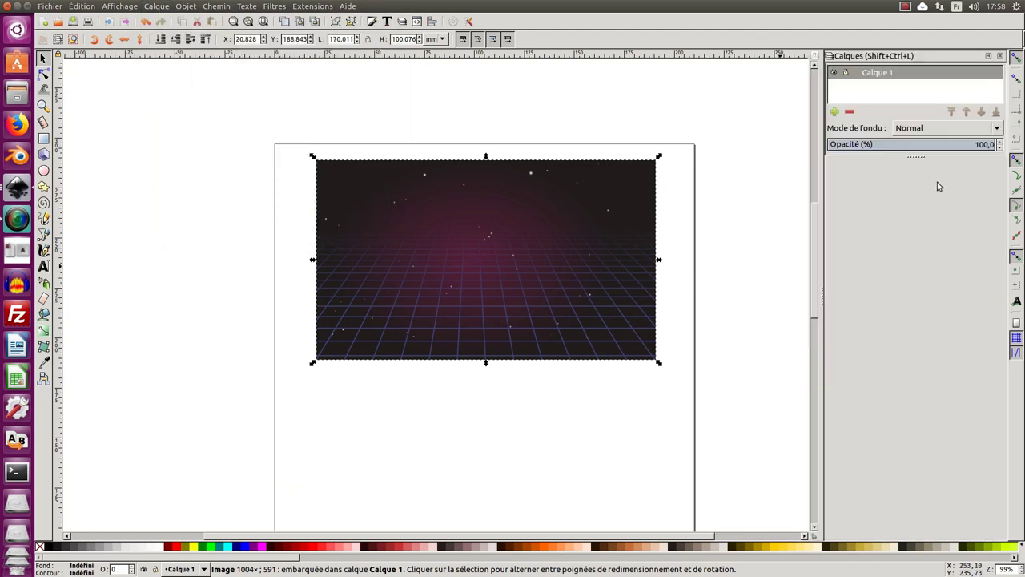
{"action": "double_click", "coordinate": [880, 73]}
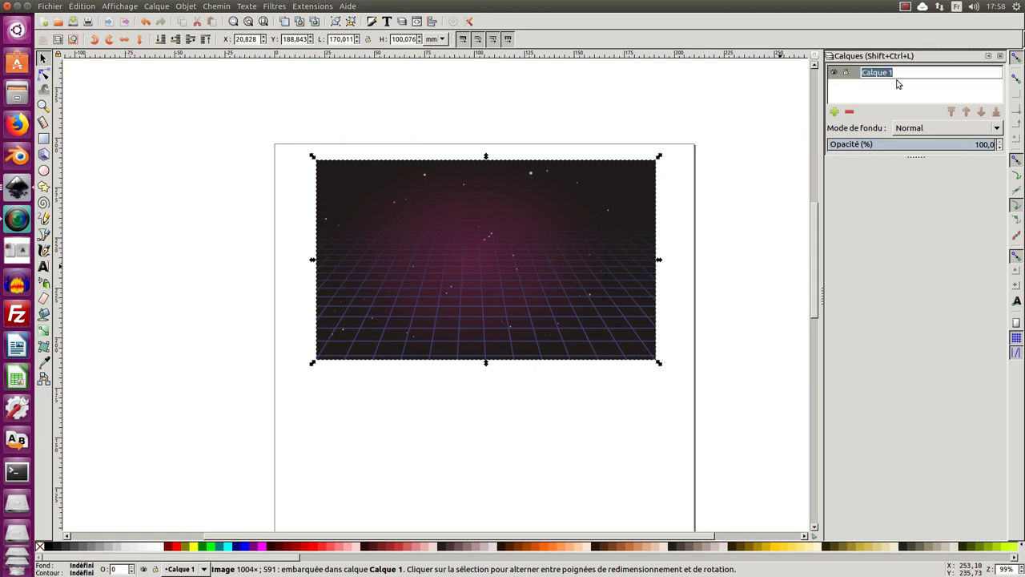
{"action": "type", "text": "Modele"}
{"action": "key", "text": "Return"}
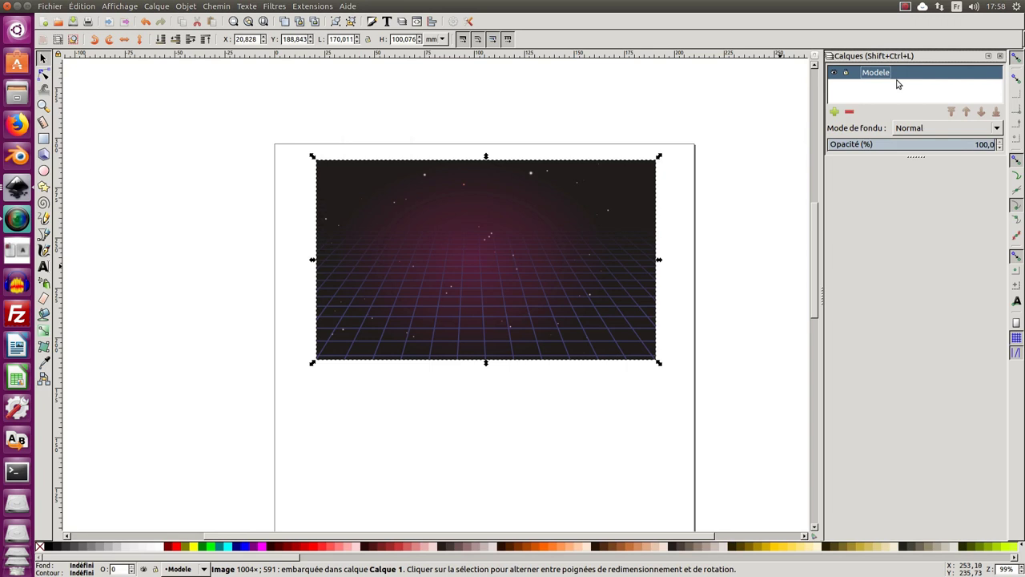
{"action": "left_click", "coordinate": [845, 72]}
Step: Add a layer named Fond d'écran 1980 above the Modele layer and enlarge the layer list
{"action": "left_click", "coordinate": [835, 112]}
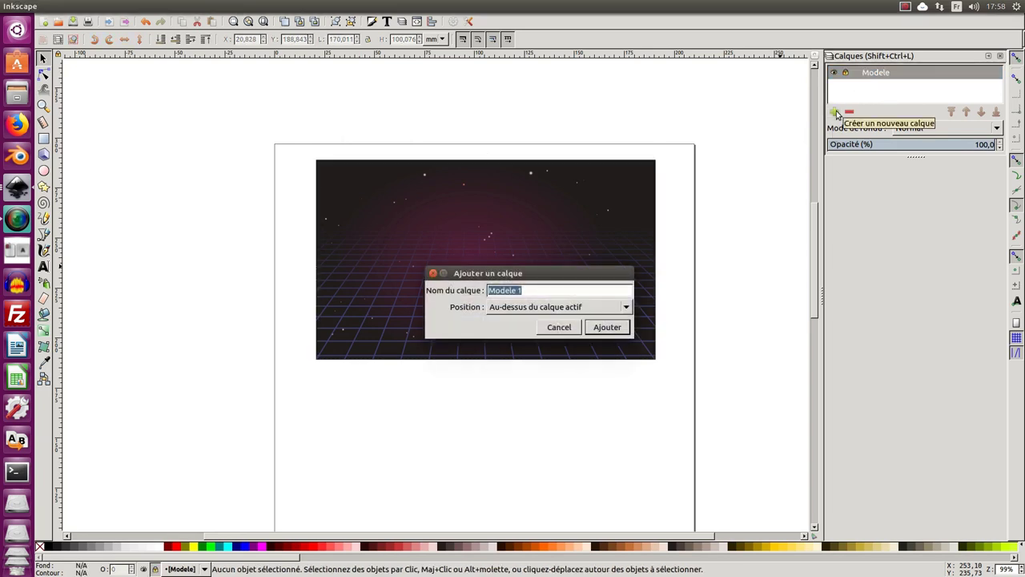
{"action": "type", "text": "Fond d'écran"}
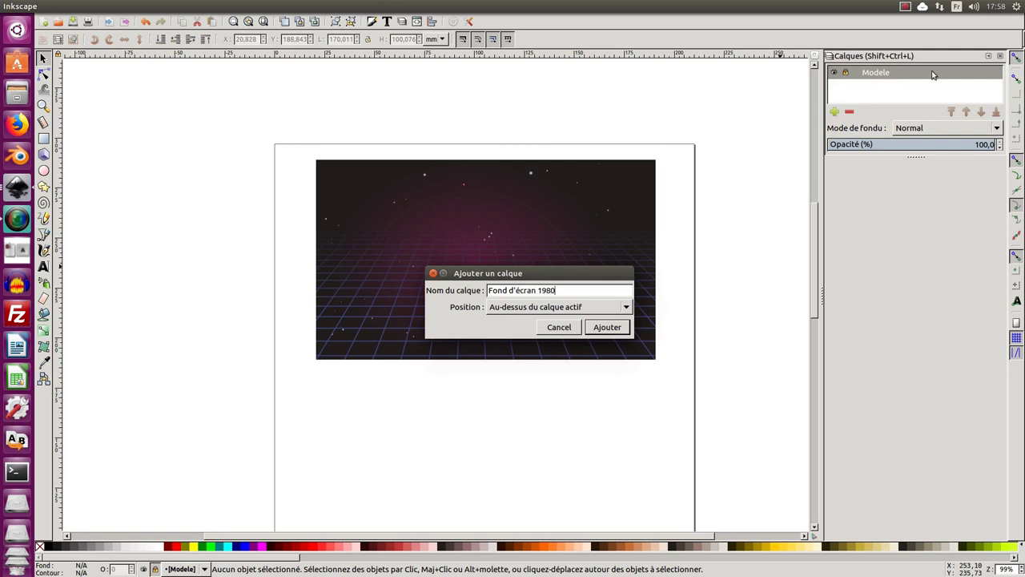
{"action": "left_click", "coordinate": [607, 327]}
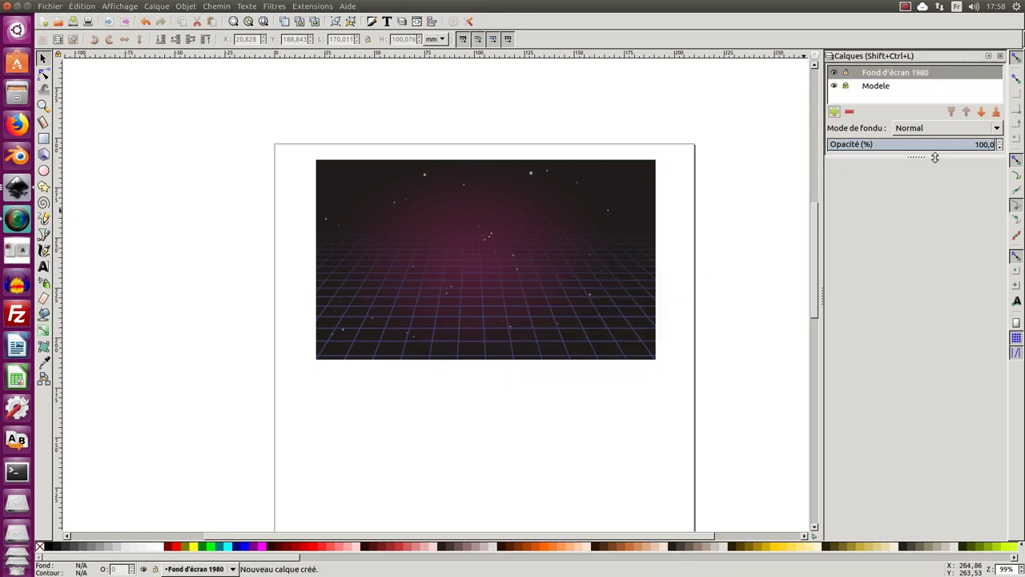
{"action": "left_click_drag", "start_coordinate": [928, 158], "coordinate": [922, 207]}
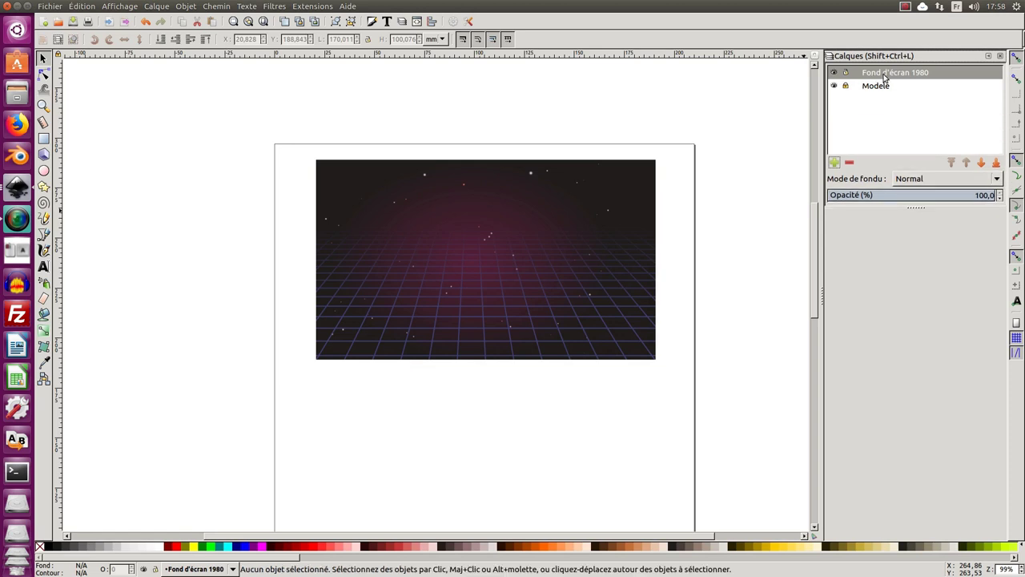
Step: Draw a rectangle about 187 × 100 mm beside the model image and fill it with the dark colour sampled from the image's upper corner
{"action": "left_click_drag", "start_coordinate": [679, 206], "coordinate": [443, 180]}
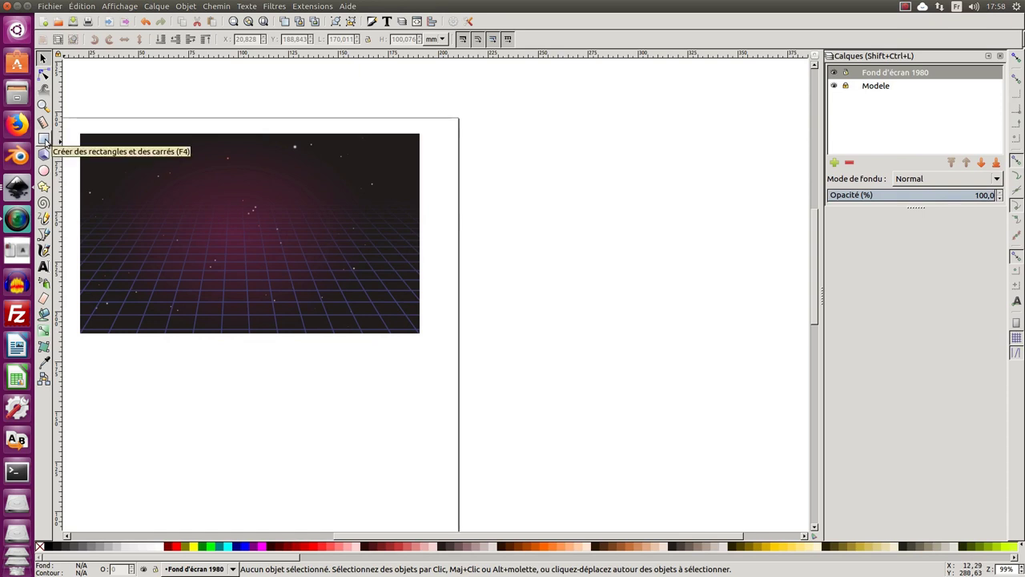
{"action": "left_click", "coordinate": [44, 139]}
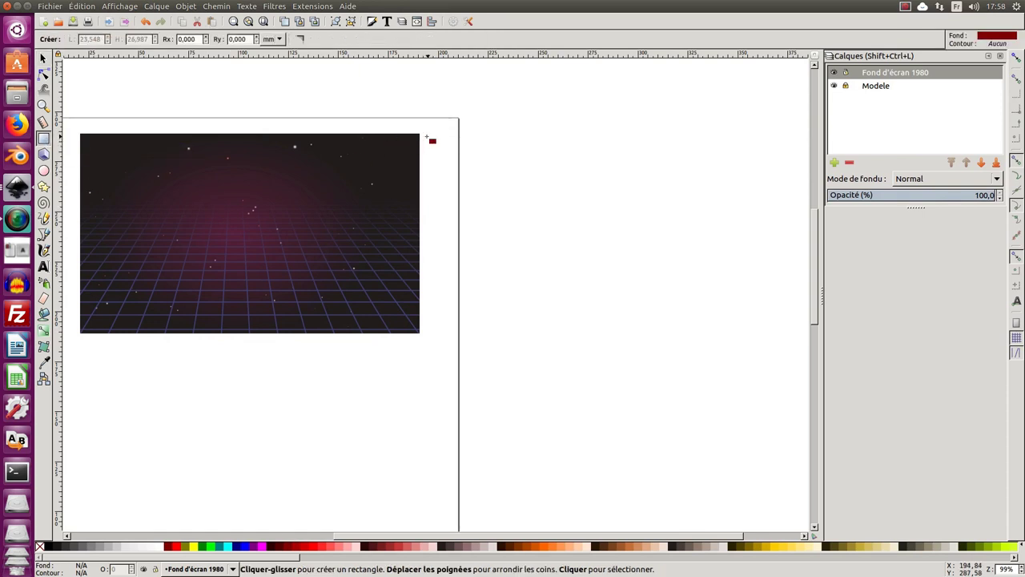
{"action": "left_click_drag", "start_coordinate": [423, 135], "coordinate": [799, 333]}
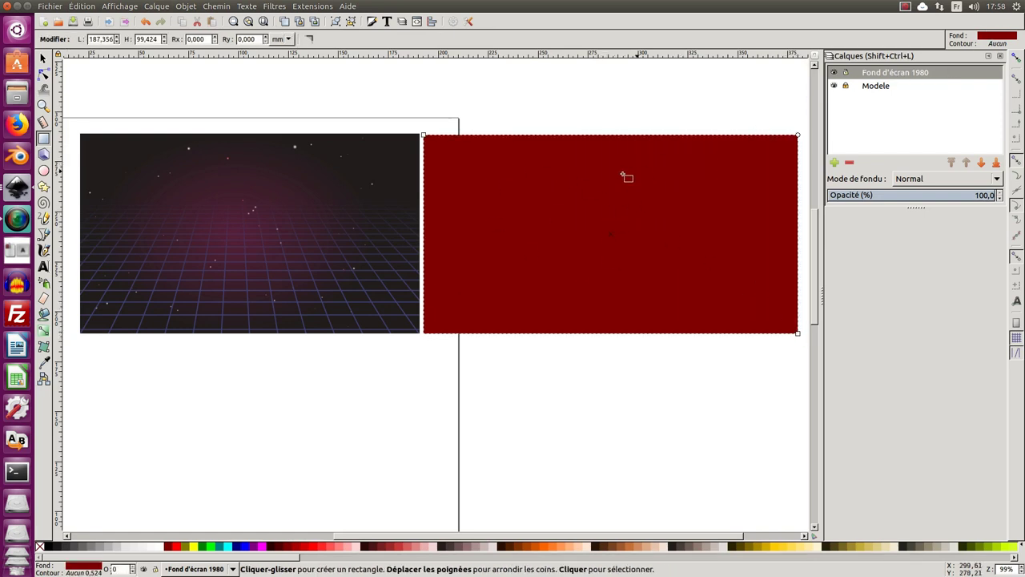
{"action": "key", "text": "ctrl+z"}
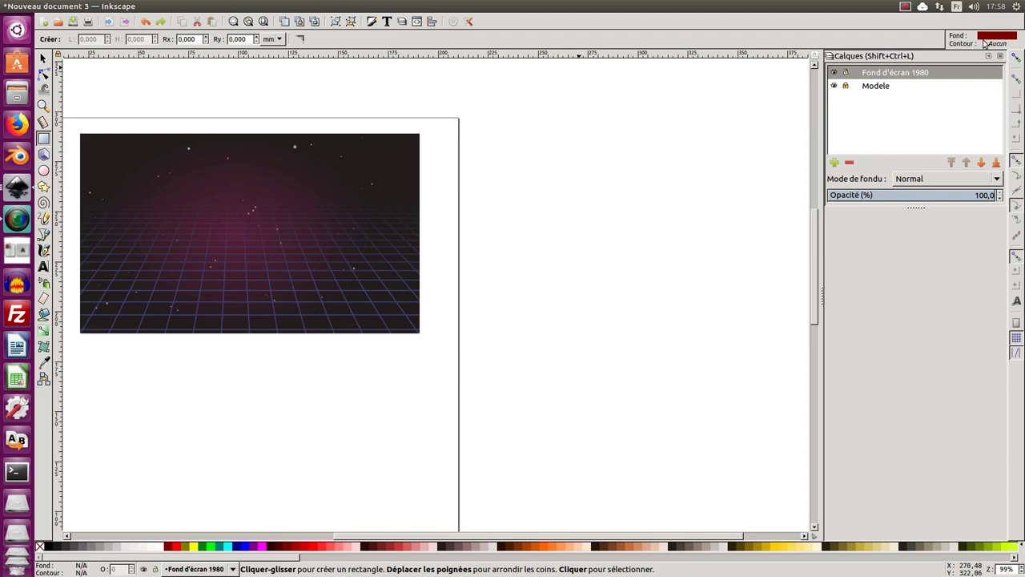
{"action": "left_click_drag", "start_coordinate": [430, 134], "coordinate": [805, 335]}
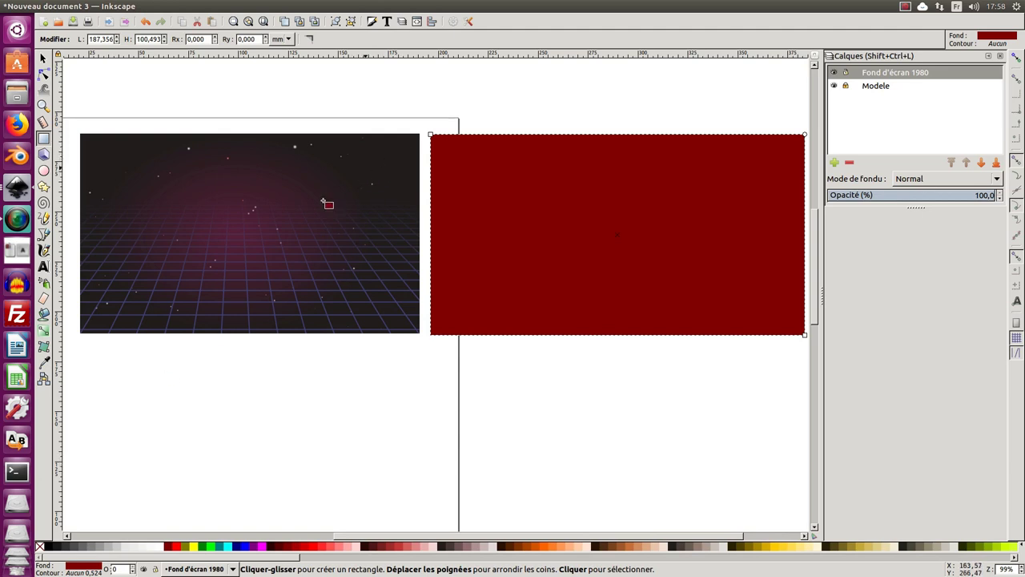
{"action": "left_click", "coordinate": [43, 362]}
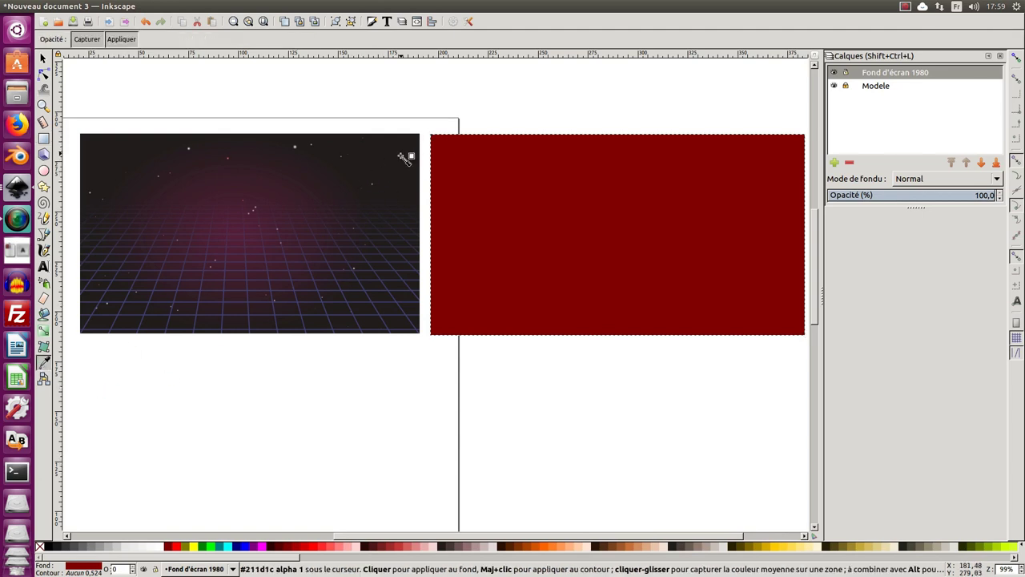
{"action": "left_click", "coordinate": [406, 155]}
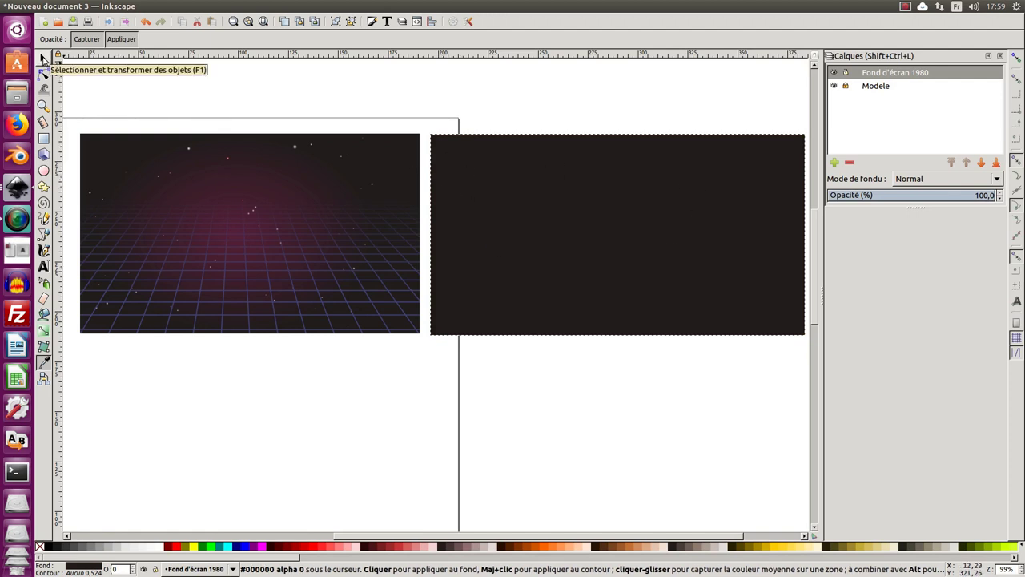
Step: Set the dark rectangle's size to 180 × 100 mm and move it level with the model image, just beside it
{"action": "left_click", "coordinate": [43, 57]}
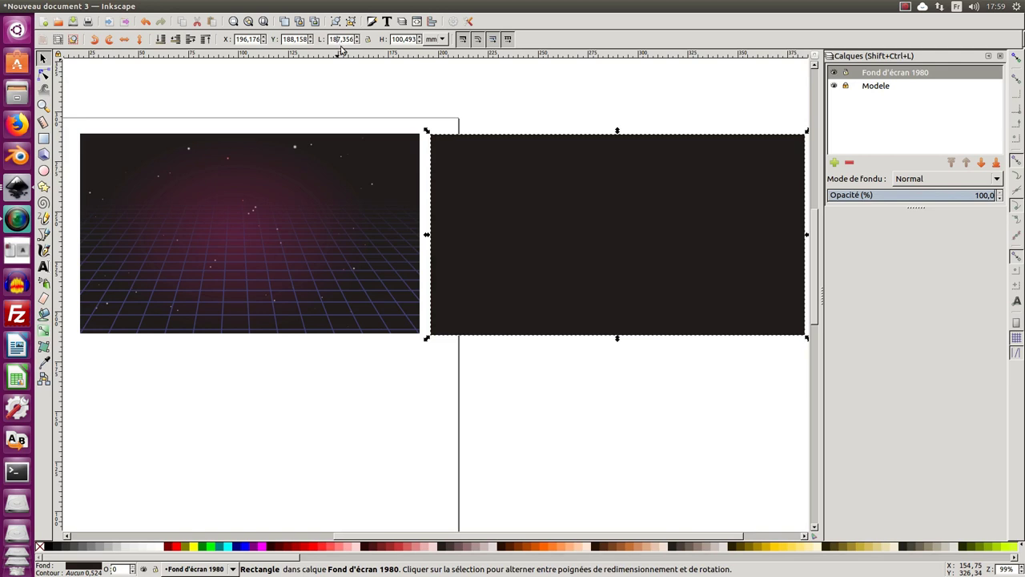
{"action": "key", "text": "ctrl+a"}
{"action": "type", "text": "180"}
{"action": "key", "text": "Tab"}
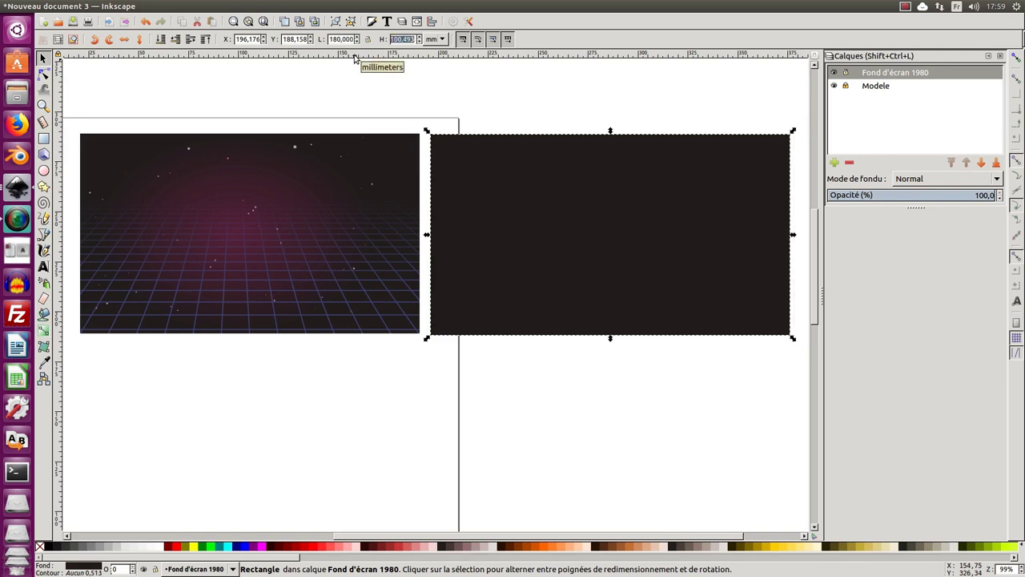
{"action": "type", "text": "100"}
{"action": "key", "text": "Return"}
{"action": "left_click_drag", "start_coordinate": [483, 168], "coordinate": [486, 173]}
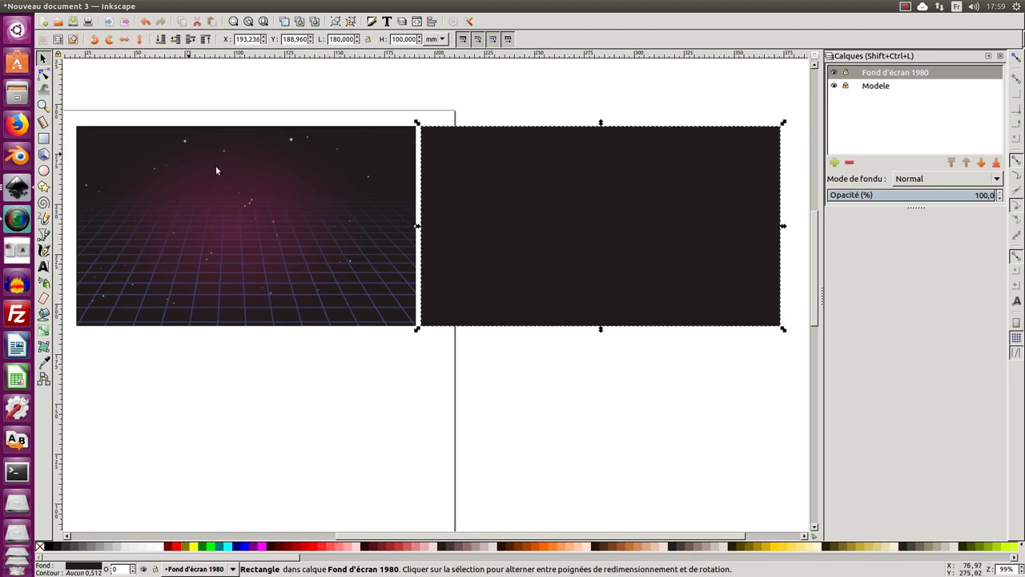
Step: Draw a circle with a radius of about 7.3 mm over the starry upper area of the model image
{"action": "scroll", "coordinate": [412, 163], "scroll_direction": "up", "scroll_amount": 4}
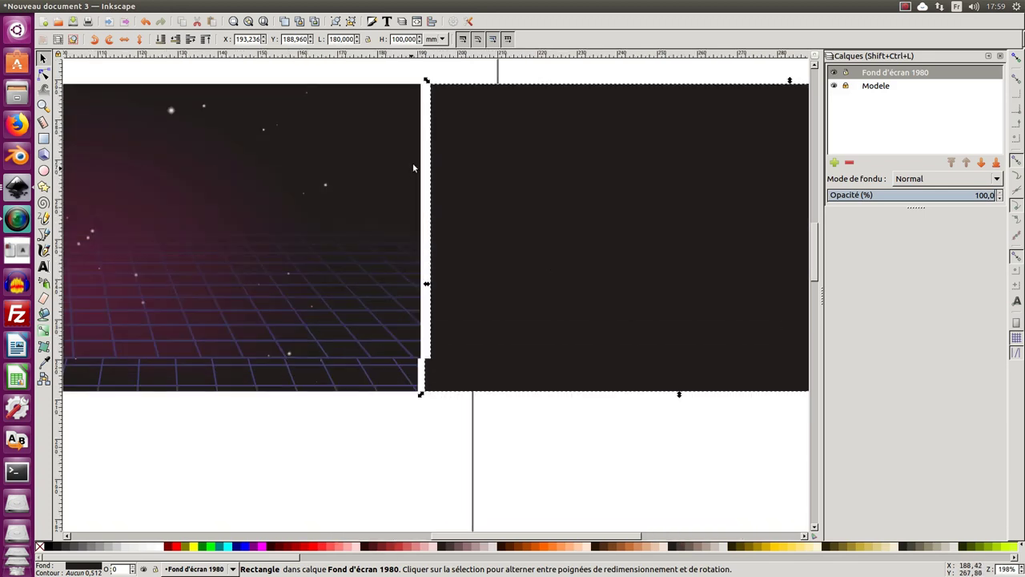
{"action": "scroll", "coordinate": [330, 193], "scroll_direction": "up", "scroll_amount": 2}
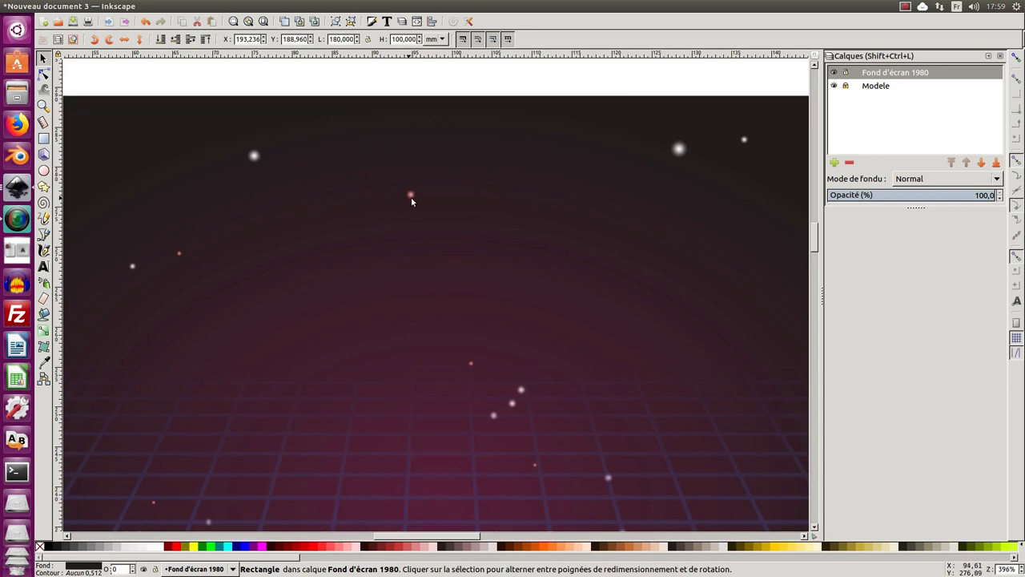
{"action": "scroll", "coordinate": [314, 180], "scroll_direction": "up", "scroll_amount": 1}
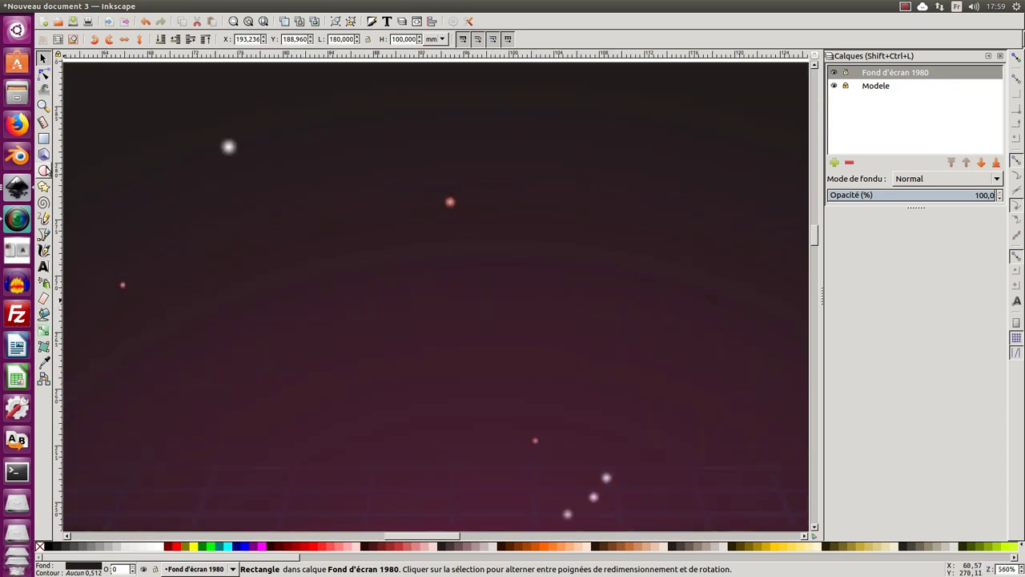
{"action": "left_click", "coordinate": [44, 170]}
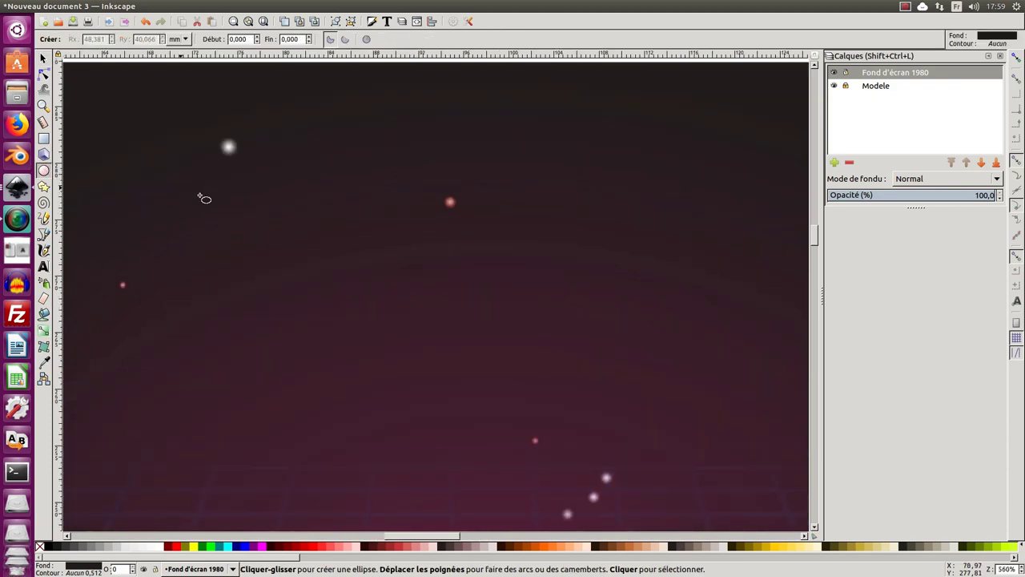
{"action": "mouse_move", "coordinate": [306, 189]}
{"action": "left_mouse_down"}
{"action": "mouse_move", "coordinate": [485, 361]}
{"action": "mouse_move", "coordinate": [475, 356]}
{"action": "left_mouse_up"}
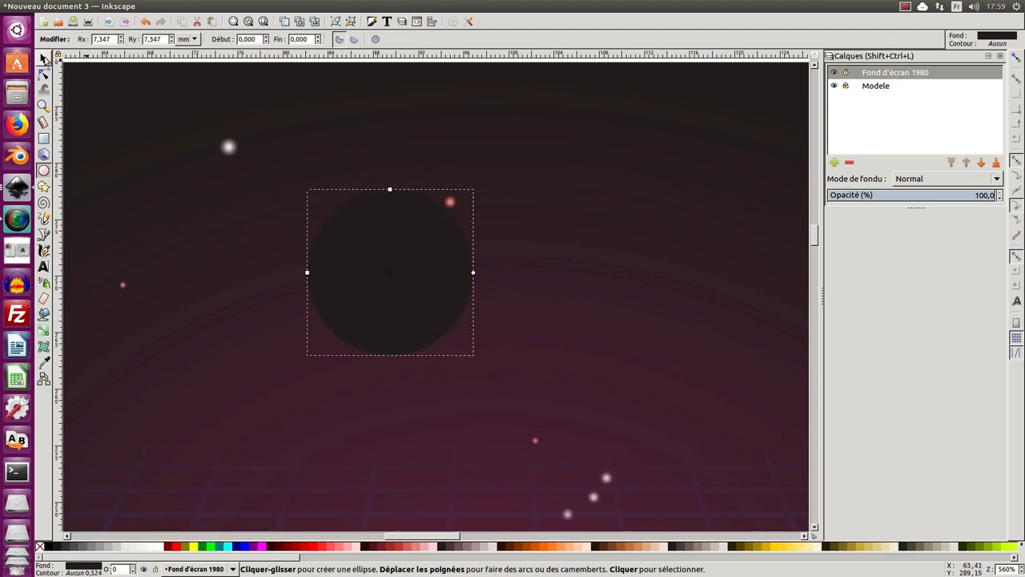
Step: Fill the circle with white, turn the fill into a radial gradient fading to transparent, and shift the circle over the starry area
{"action": "left_click", "coordinate": [43, 59]}
{"action": "left_click_drag", "start_coordinate": [384, 234], "coordinate": [345, 214]}
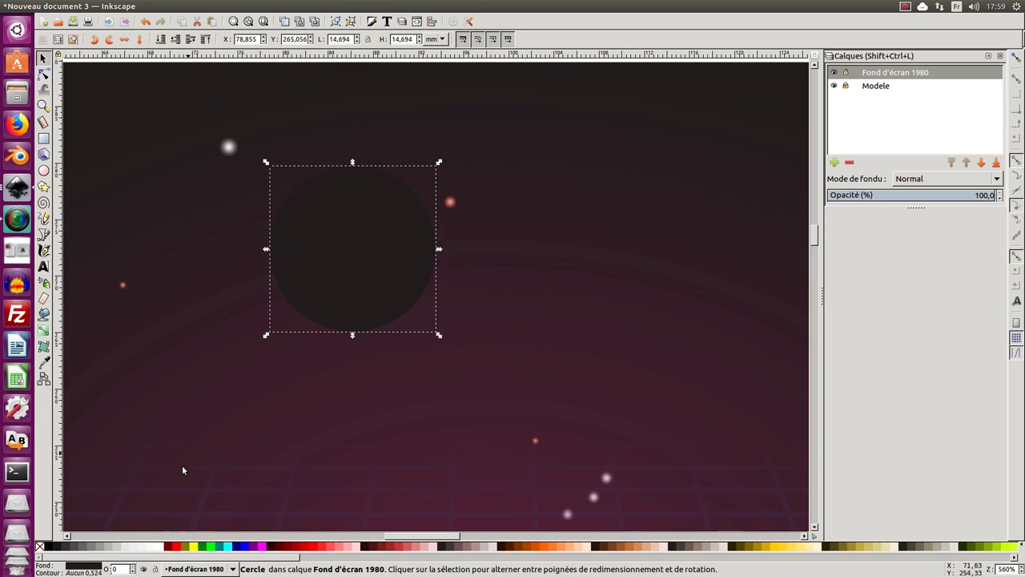
{"action": "left_click", "coordinate": [158, 546]}
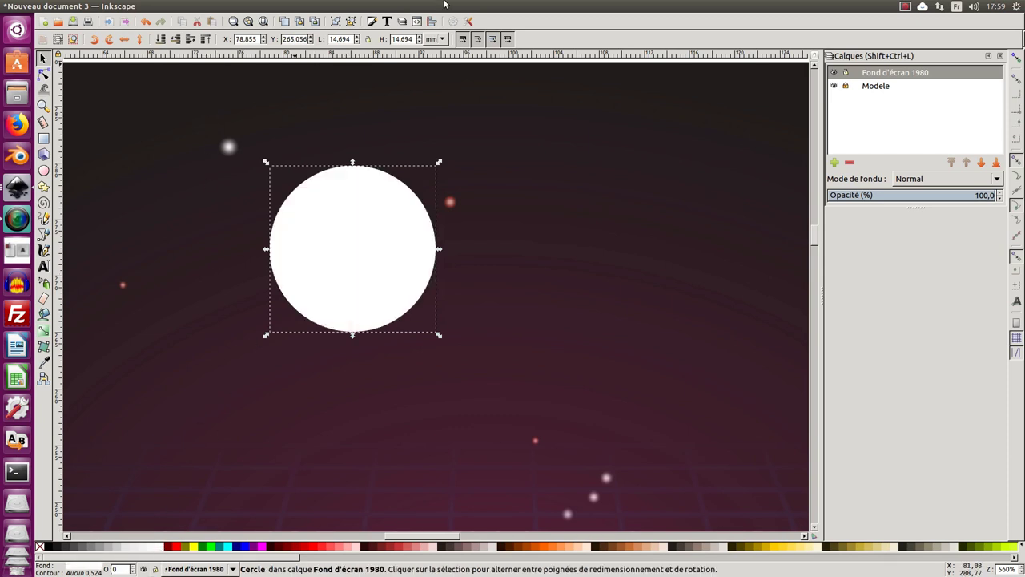
{"action": "left_click", "coordinate": [372, 22]}
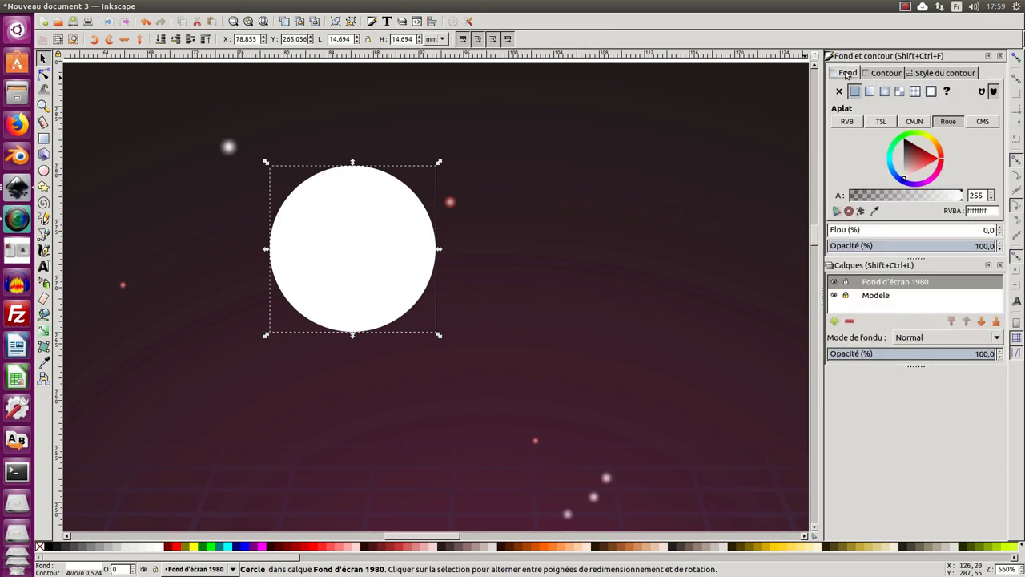
{"action": "left_click", "coordinate": [884, 93]}
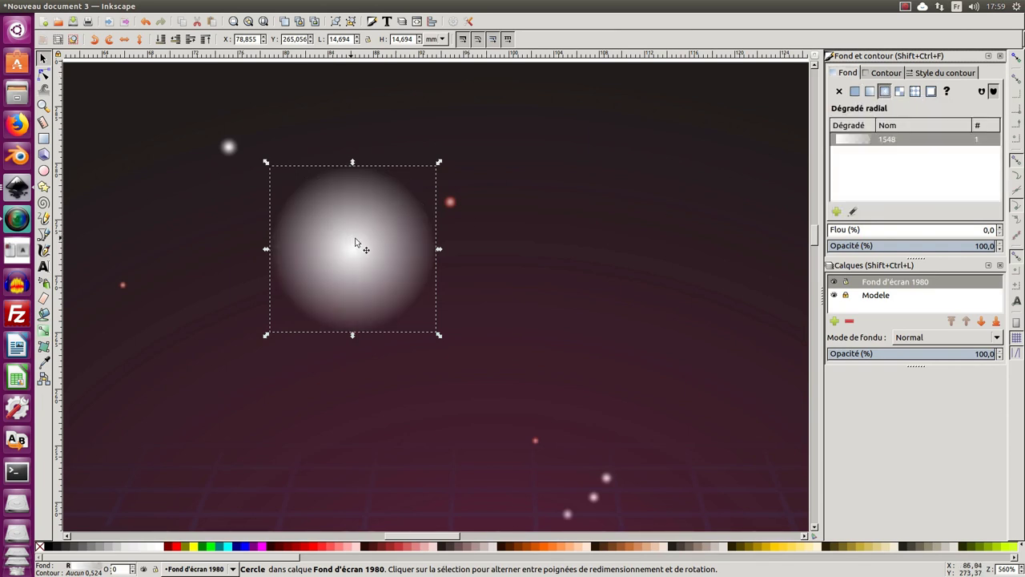
{"action": "mouse_move", "coordinate": [356, 242]}
{"action": "left_mouse_down"}
{"action": "mouse_move", "coordinate": [549, 229]}
{"action": "mouse_move", "coordinate": [622, 192]}
{"action": "mouse_move", "coordinate": [363, 240]}
{"action": "mouse_move", "coordinate": [371, 252]}
{"action": "left_mouse_up"}
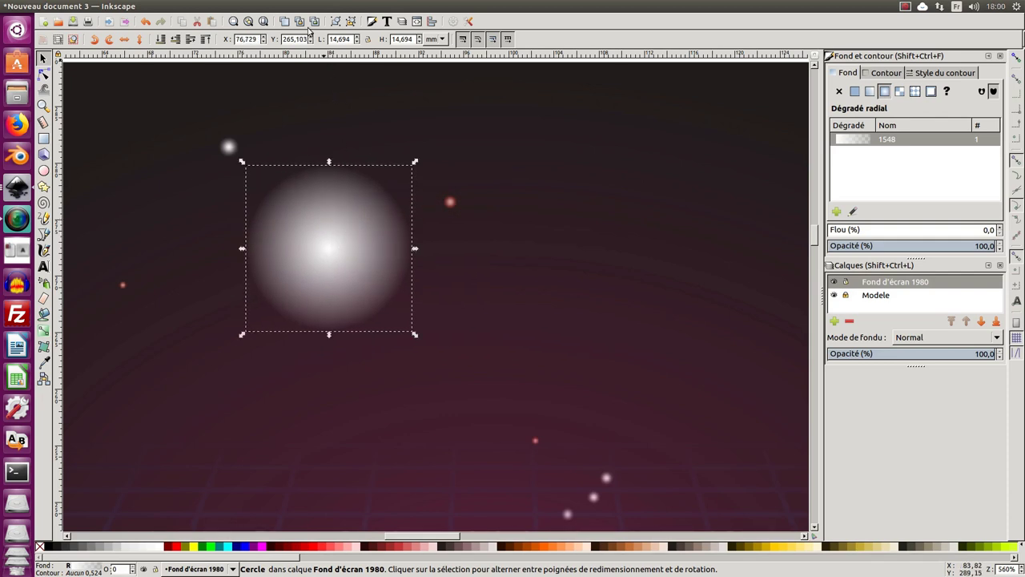
Step: Duplicate the white glowing circle and place the copy beside the original, on the other side of the small red star
{"action": "left_click", "coordinate": [85, 7]}
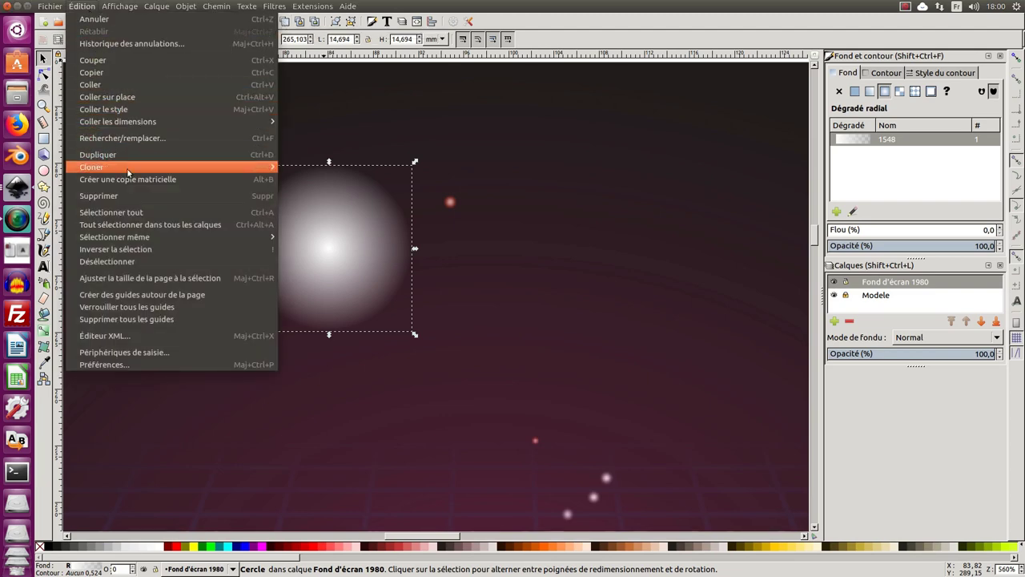
{"action": "left_click", "coordinate": [323, 225]}
{"action": "left_click_drag", "start_coordinate": [331, 245], "coordinate": [364, 249]}
{"action": "key", "text": "space"}
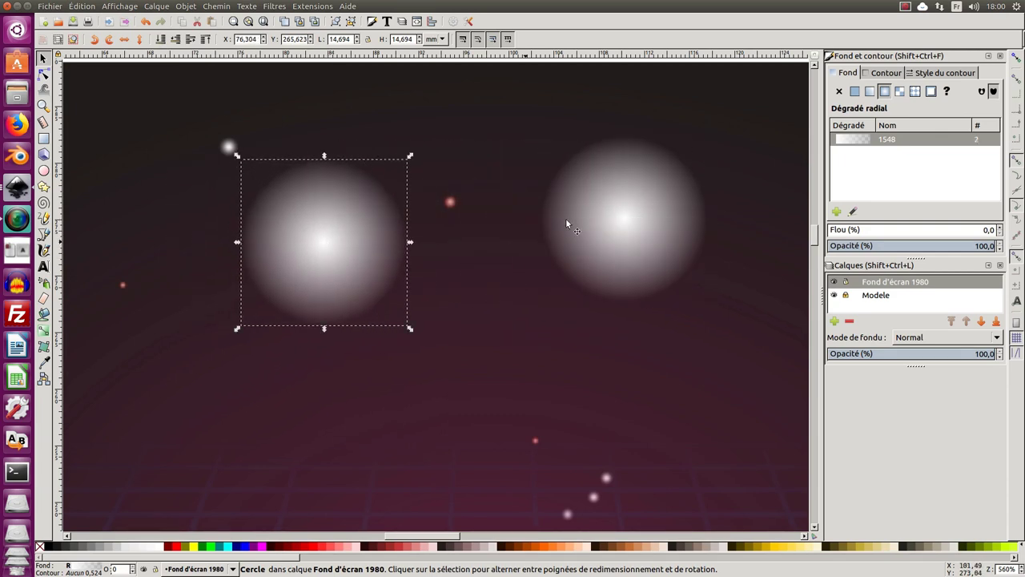
{"action": "left_click", "coordinate": [565, 217]}
{"action": "mouse_move", "coordinate": [598, 221]}
{"action": "left_mouse_down"}
{"action": "mouse_move", "coordinate": [584, 233]}
{"action": "mouse_move", "coordinate": [591, 217]}
{"action": "left_mouse_up"}
{"action": "scroll", "coordinate": [592, 218], "scroll_direction": "up", "scroll_amount": 1}
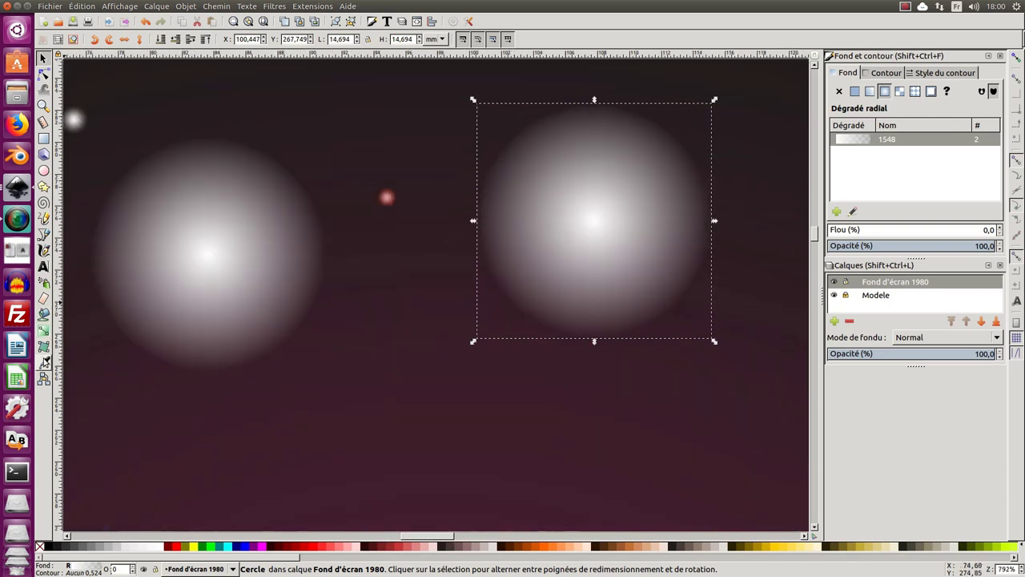
Step: Fill the copied circle with the pink sampled from the small red star's centre (#ca9799) and make it a radial gradient
{"action": "left_click", "coordinate": [44, 362]}
{"action": "scroll", "coordinate": [401, 231], "scroll_direction": "up", "scroll_amount": 1}
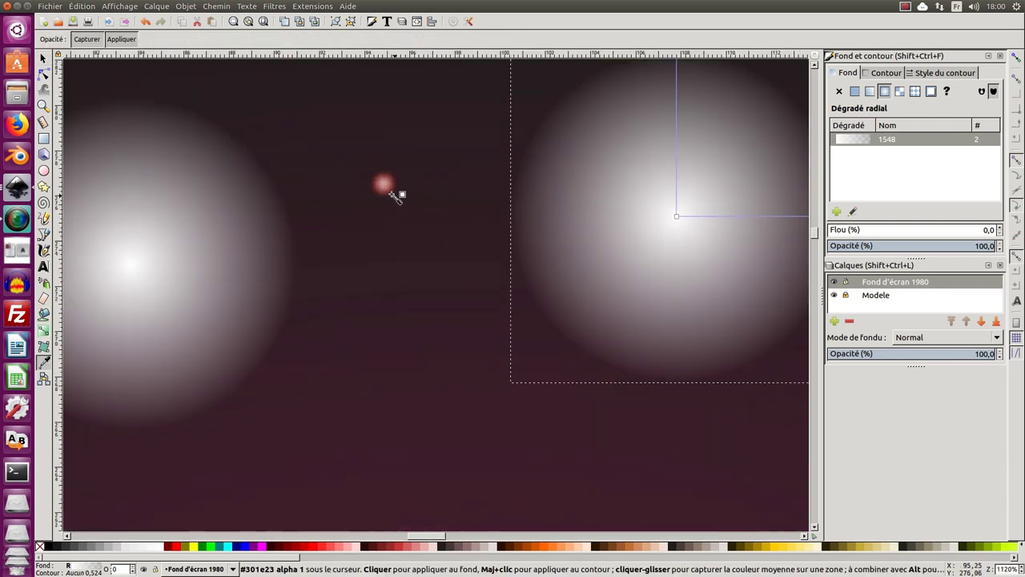
{"action": "left_click", "coordinate": [388, 185]}
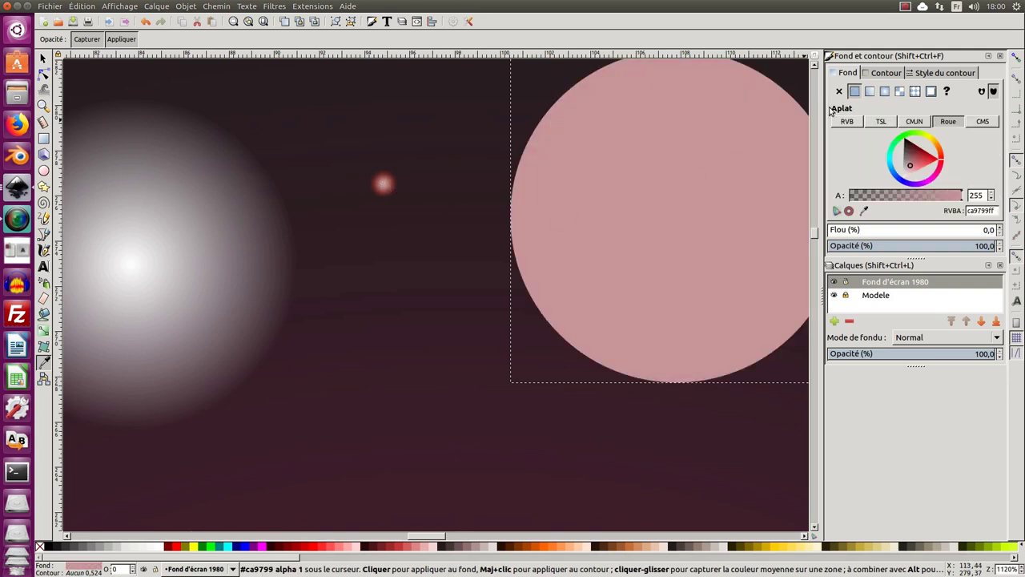
{"action": "left_click", "coordinate": [884, 91]}
Step: Colour the pink gradient's outer stop with the opaque dark red sampled from the small star's edge (#762d29)
{"action": "left_click_drag", "start_coordinate": [664, 213], "coordinate": [481, 234]}
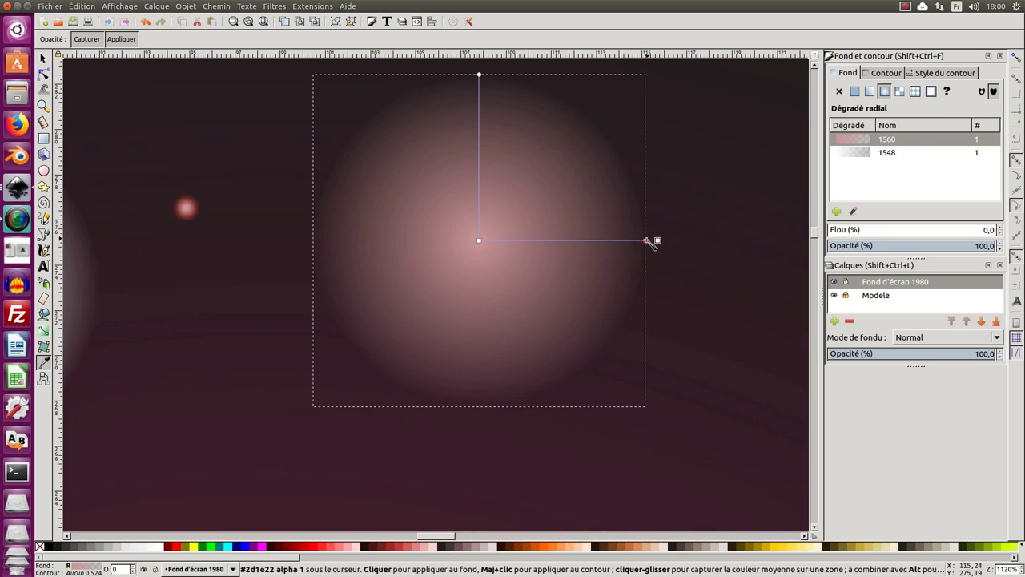
{"action": "left_click", "coordinate": [646, 240]}
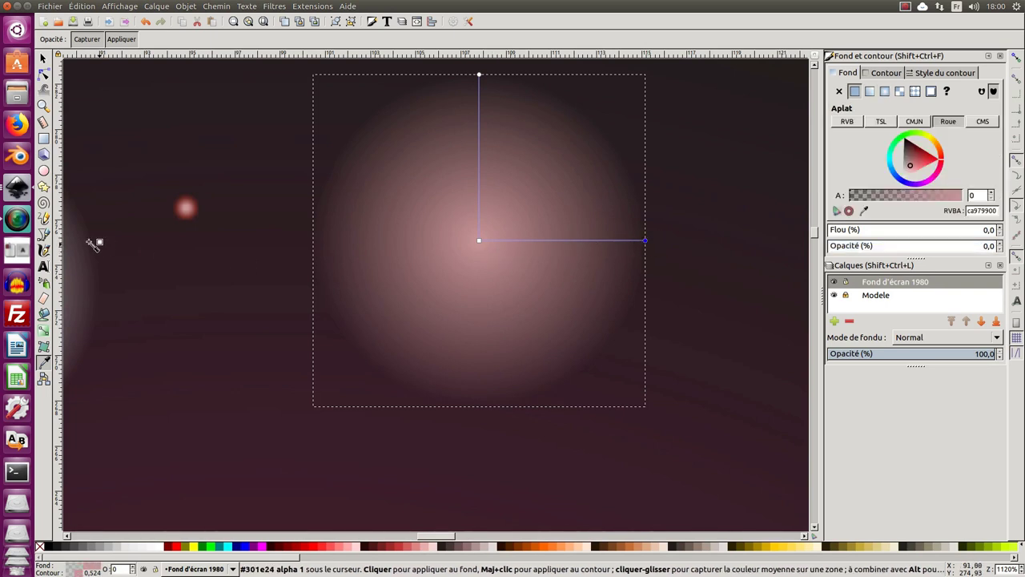
{"action": "scroll", "coordinate": [183, 206], "scroll_direction": "up", "scroll_amount": 3}
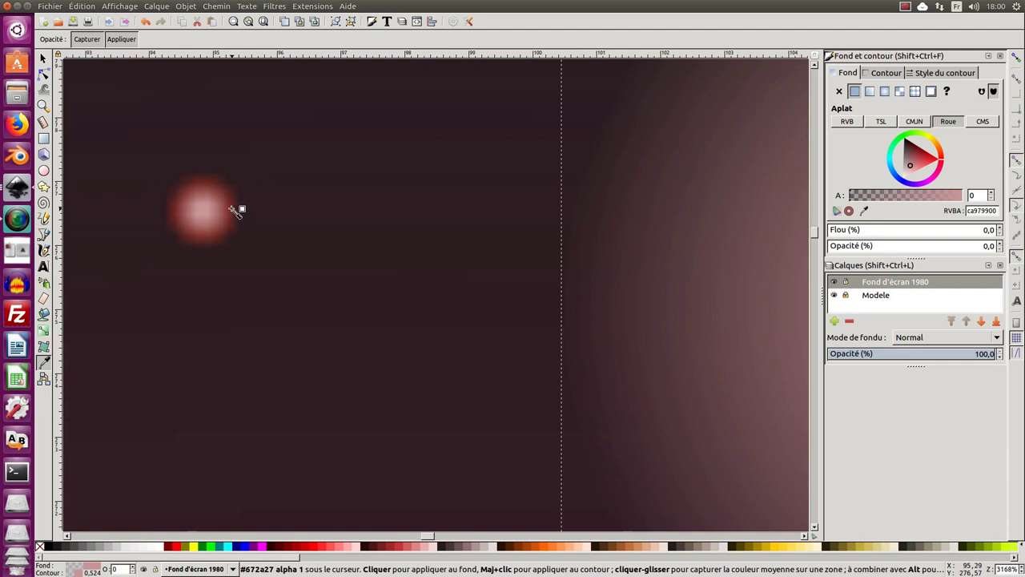
{"action": "left_click", "coordinate": [235, 211]}
{"action": "key", "text": "minus"}
{"action": "key", "text": "minus"}
{"action": "key", "text": "minus"}
{"action": "key", "text": "minus"}
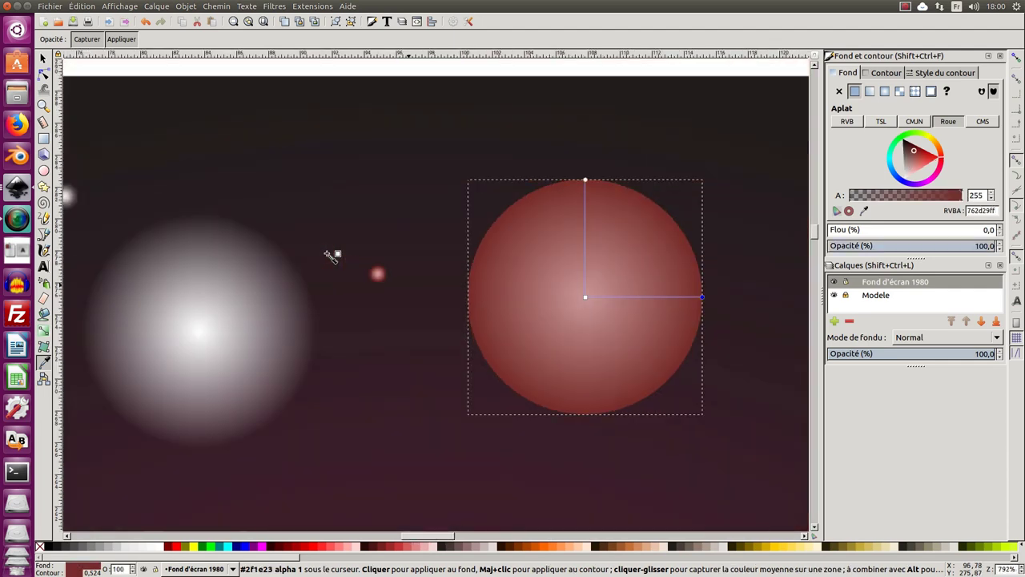
{"action": "scroll", "coordinate": [336, 276], "scroll_direction": "right", "scroll_amount": 2}
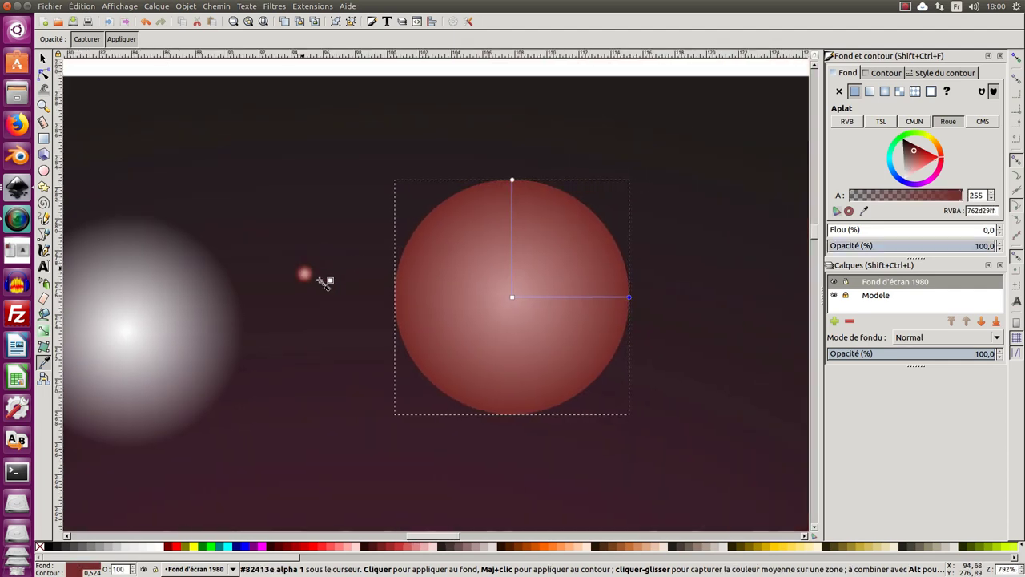
Step: Add an intermediate stop to the red circle's radial gradient at offset 0.81, near its outer end
{"action": "left_click", "coordinate": [513, 299]}
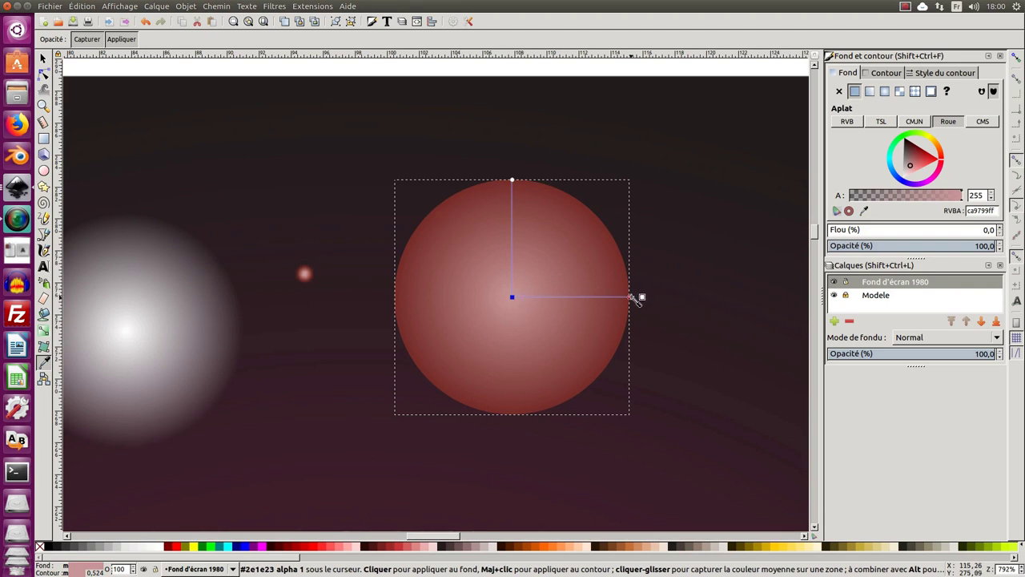
{"action": "key", "text": "g"}
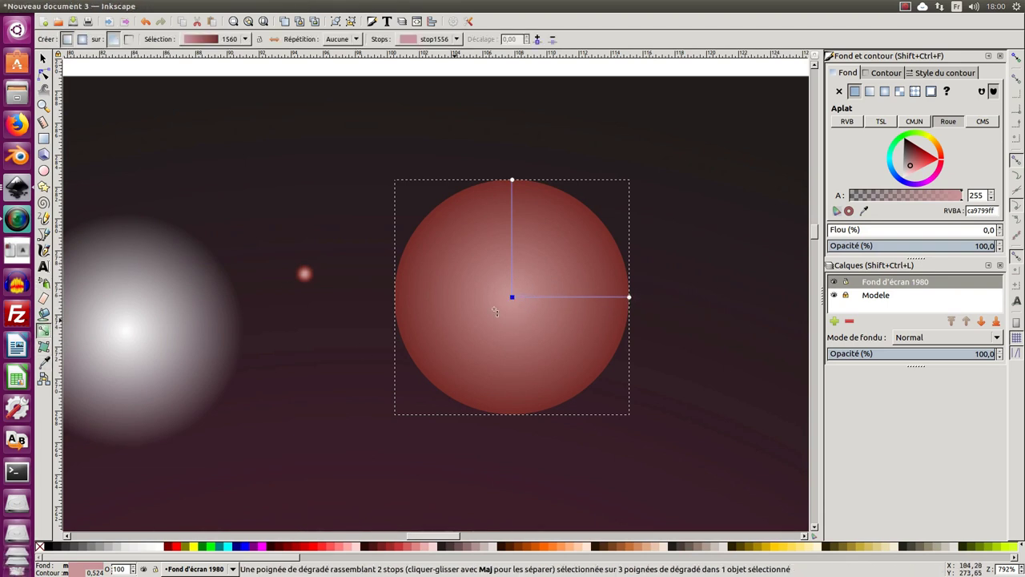
{"action": "double_click", "coordinate": [607, 298]}
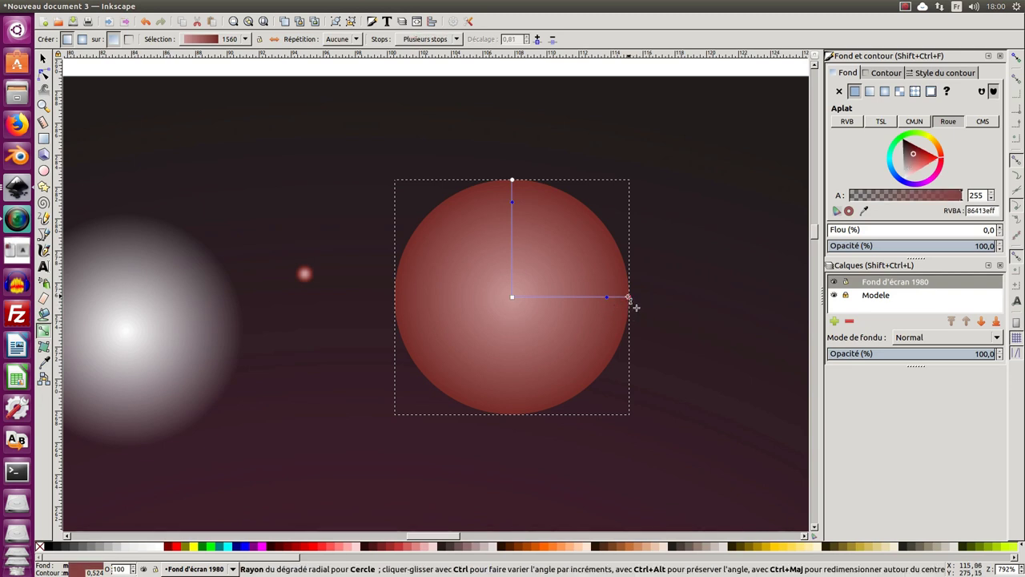
Step: Copy the dark red of the gradient's outer stop and paste it onto the intermediate stop
{"action": "left_click", "coordinate": [630, 298]}
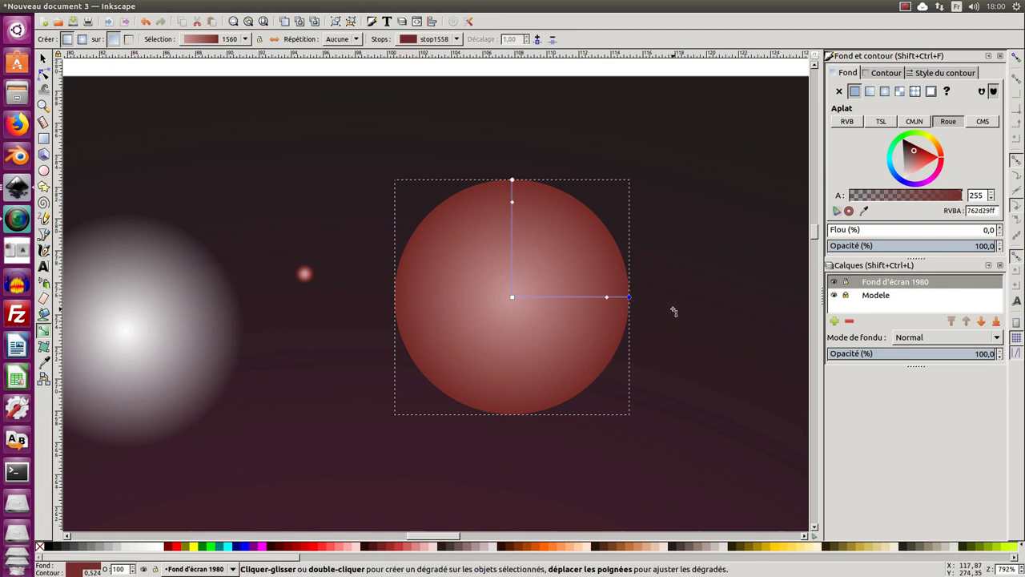
{"action": "left_click", "coordinate": [82, 5]}
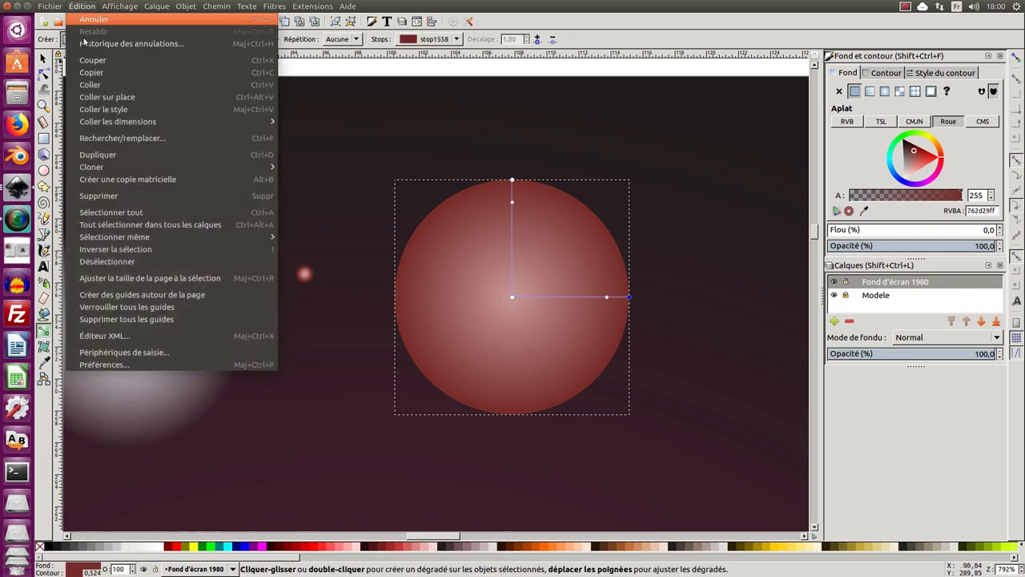
{"action": "left_click", "coordinate": [101, 74]}
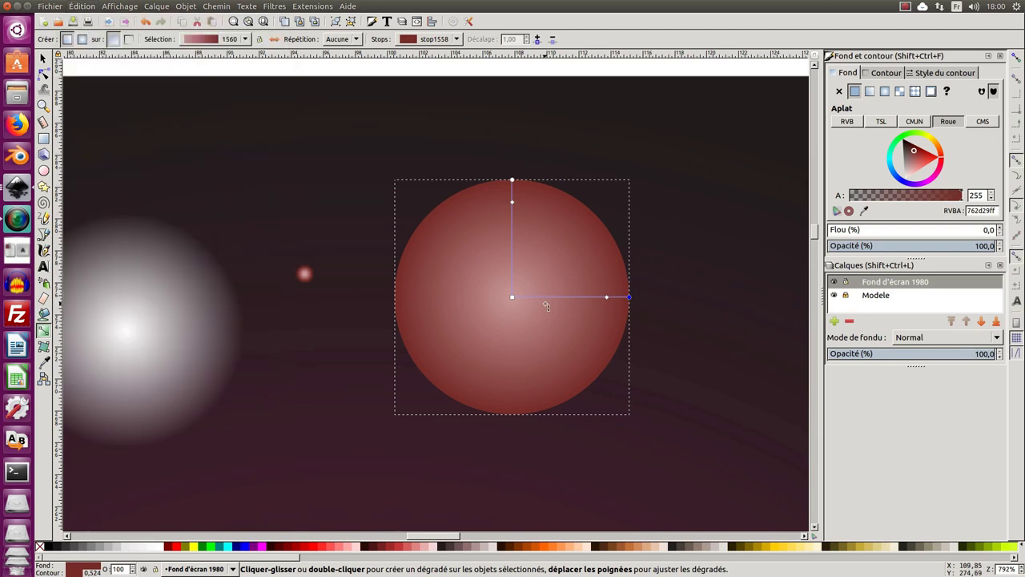
{"action": "left_click", "coordinate": [608, 298]}
{"action": "left_click", "coordinate": [89, 6]}
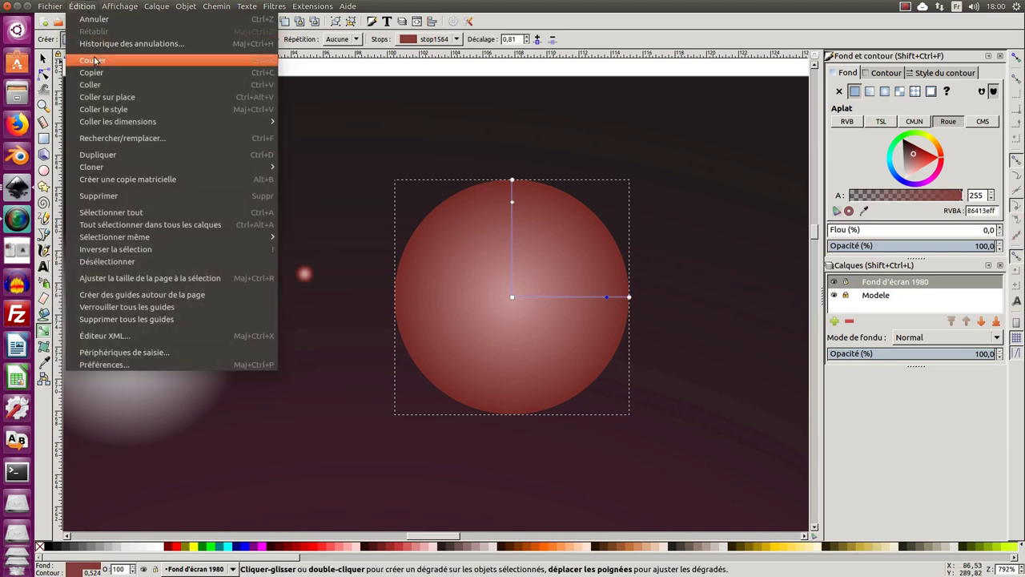
{"action": "left_click", "coordinate": [147, 84]}
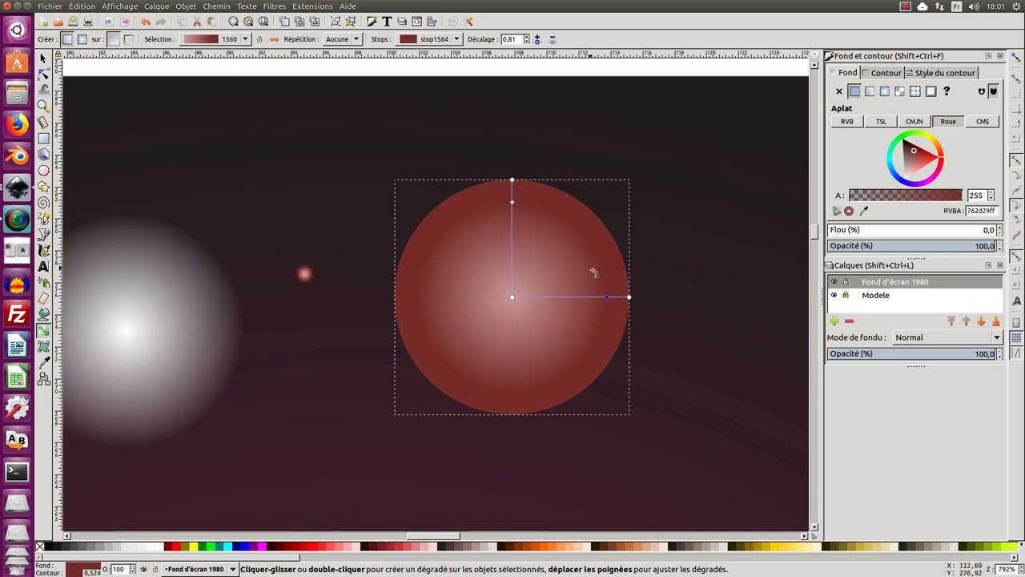
Step: Set the alpha of the red gradient's outer stop to 0 and deselect the circle
{"action": "left_click", "coordinate": [629, 298]}
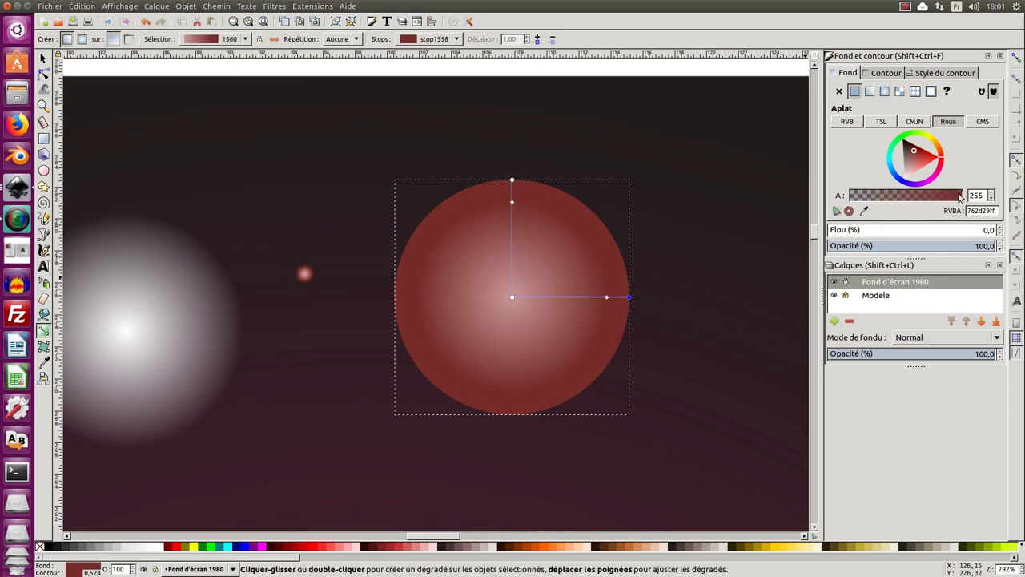
{"action": "left_click_drag", "start_coordinate": [964, 195], "coordinate": [851, 195]}
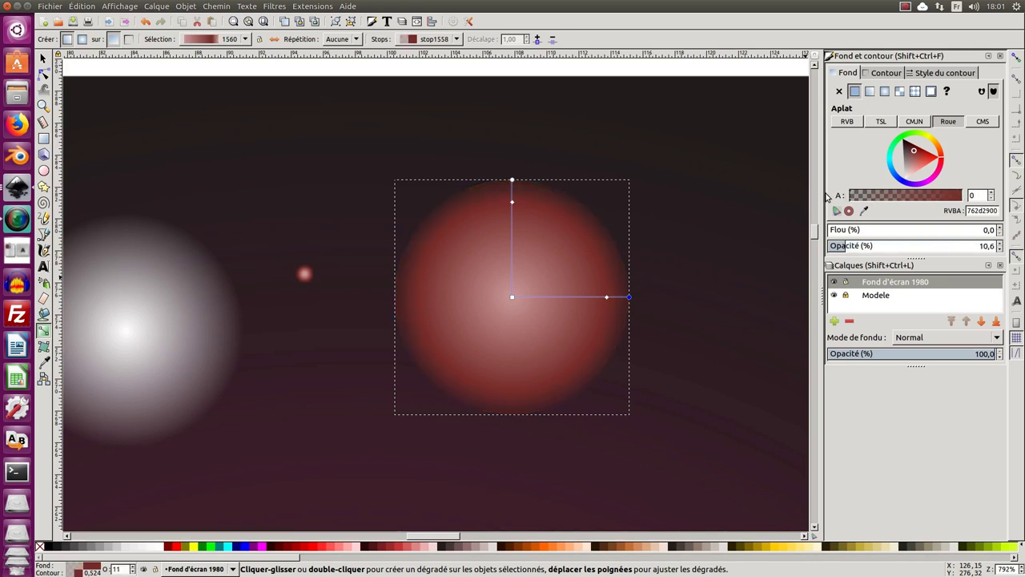
{"action": "double_click", "coordinate": [976, 195]}
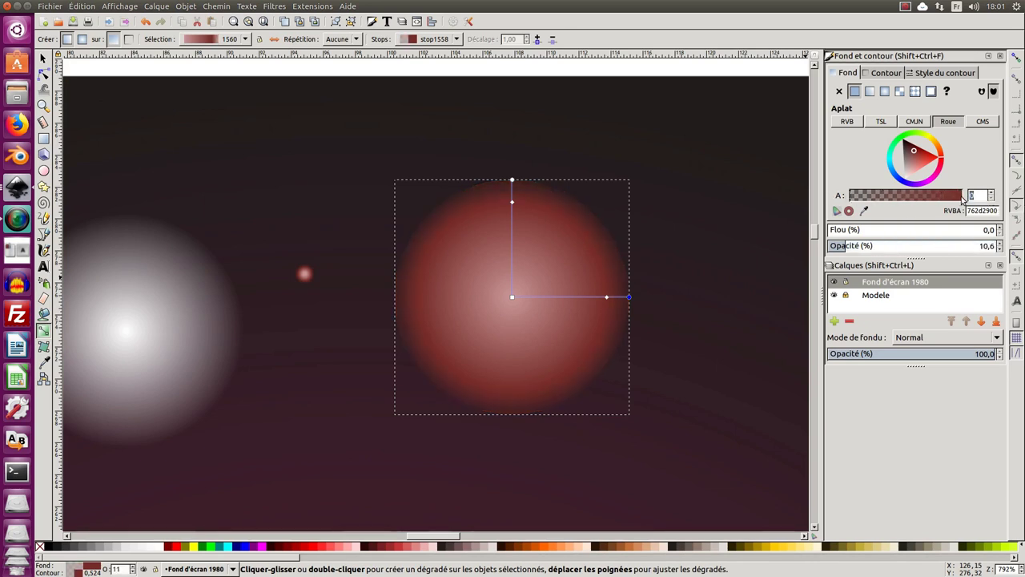
{"action": "type", "text": "0"}
{"action": "left_click", "coordinate": [43, 59]}
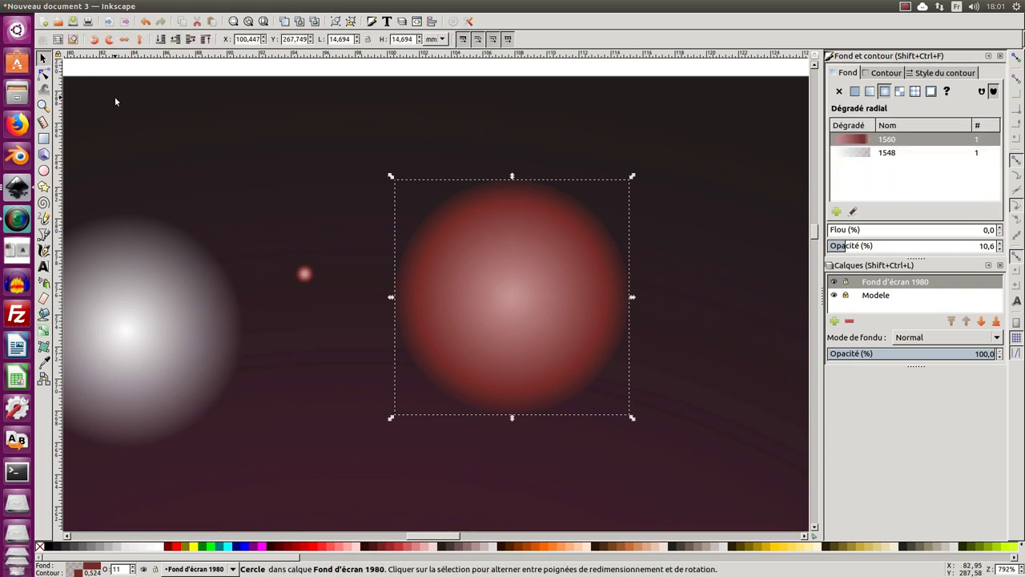
{"action": "left_click", "coordinate": [208, 124]}
Step: Move the white circle and the red circle side by side into the upper-left corner of the dark rectangle
{"action": "scroll", "coordinate": [208, 125], "scroll_direction": "down", "scroll_amount": 7}
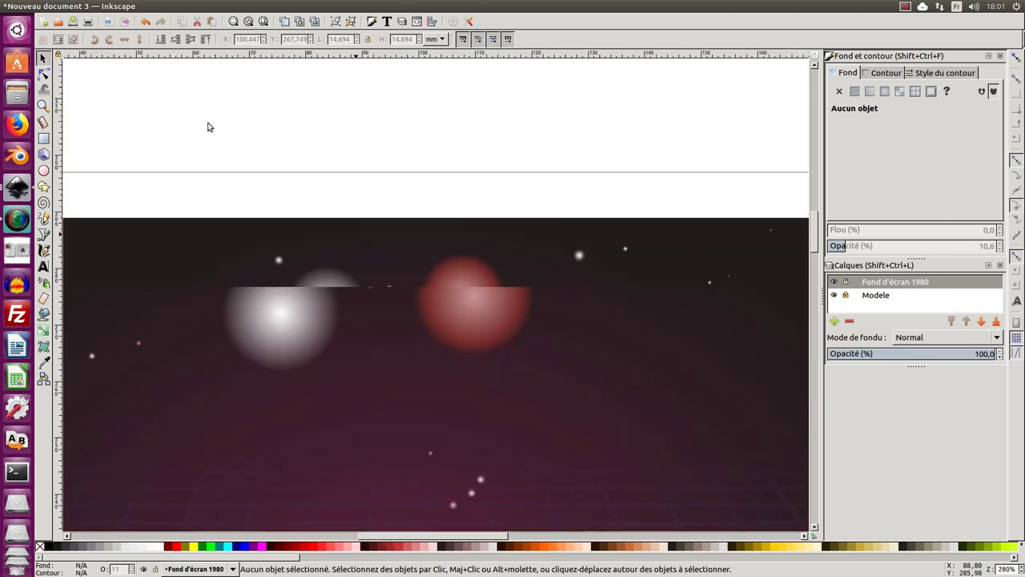
{"action": "scroll", "coordinate": [270, 206], "scroll_direction": "up", "scroll_amount": 2}
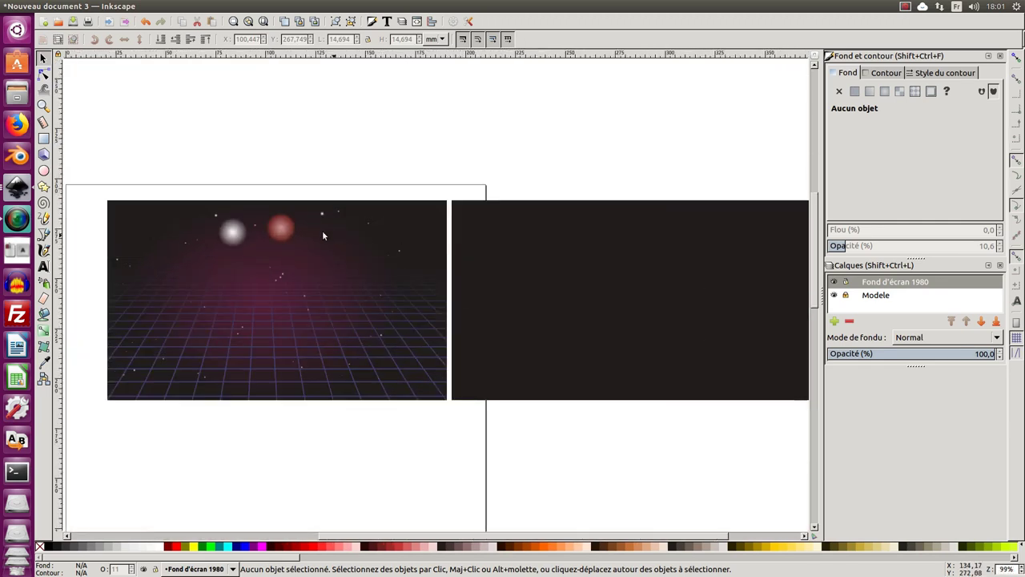
{"action": "left_click_drag", "start_coordinate": [235, 233], "coordinate": [476, 222]}
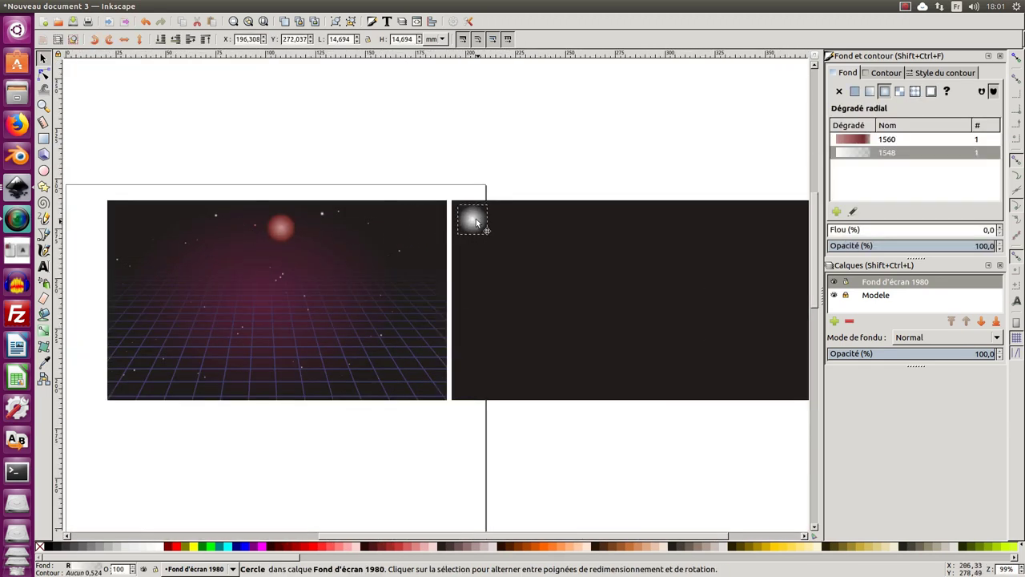
{"action": "scroll", "coordinate": [473, 220], "scroll_direction": "up", "scroll_amount": 1}
{"action": "left_click_drag", "start_coordinate": [195, 233], "coordinate": [571, 227]}
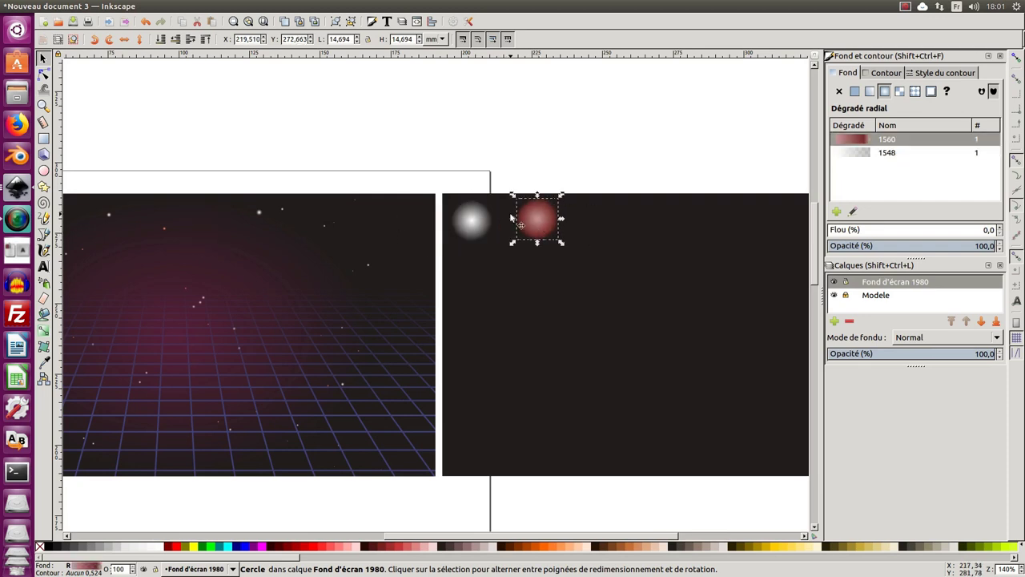
Step: Draw a rectangle about 38.8 × 24.9 mm above the two glowing circles and colour it medium grey (#808080)
{"action": "scroll", "coordinate": [511, 218], "scroll_direction": "up", "scroll_amount": 2}
{"action": "scroll", "coordinate": [526, 270], "scroll_direction": "up", "scroll_amount": 2}
{"action": "scroll", "coordinate": [526, 270], "scroll_direction": "right", "scroll_amount": 1}
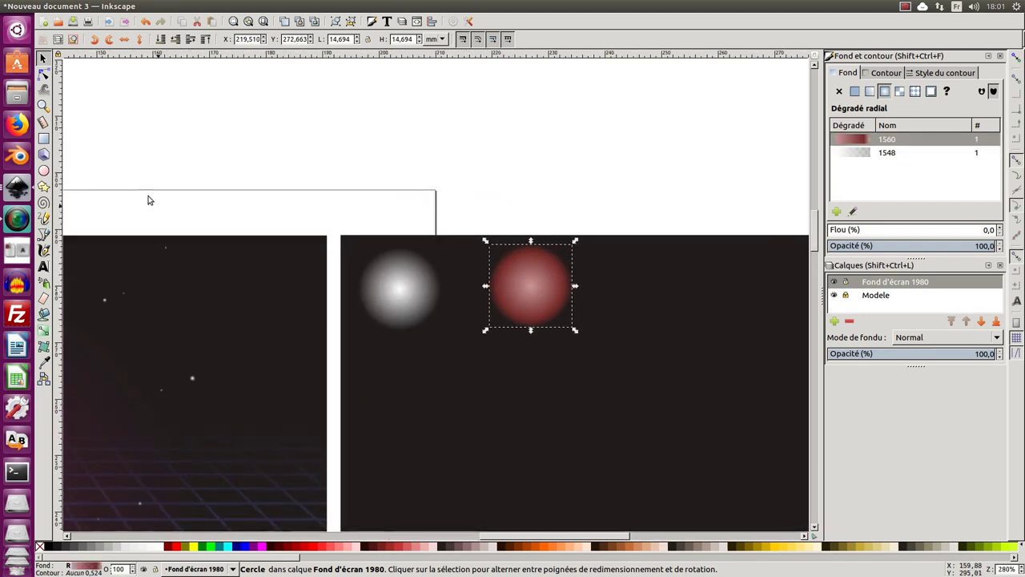
{"action": "scroll", "coordinate": [260, 175], "scroll_direction": "up", "scroll_amount": 2}
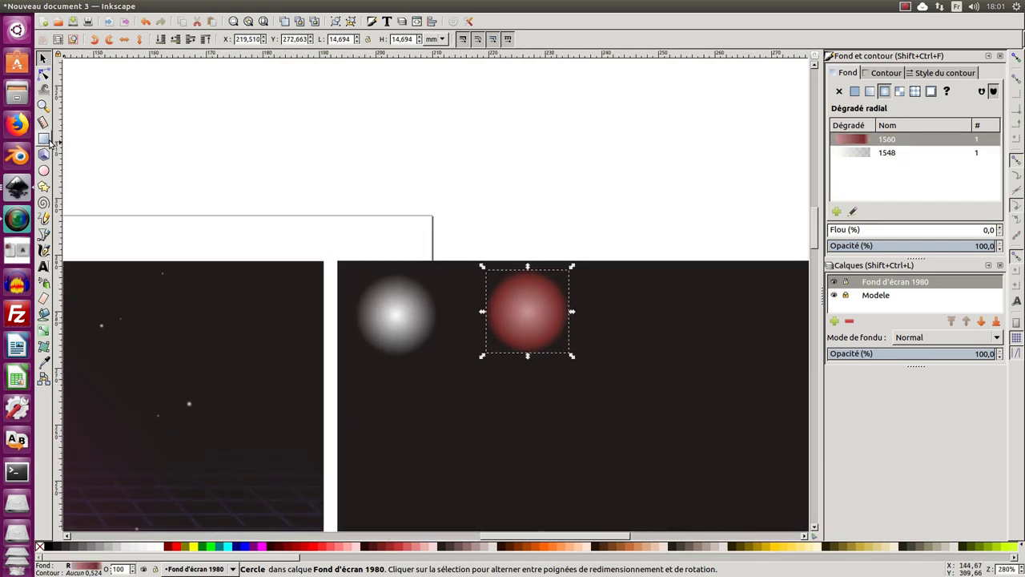
{"action": "left_click", "coordinate": [44, 138]}
{"action": "left_click_drag", "start_coordinate": [278, 93], "coordinate": [497, 232]}
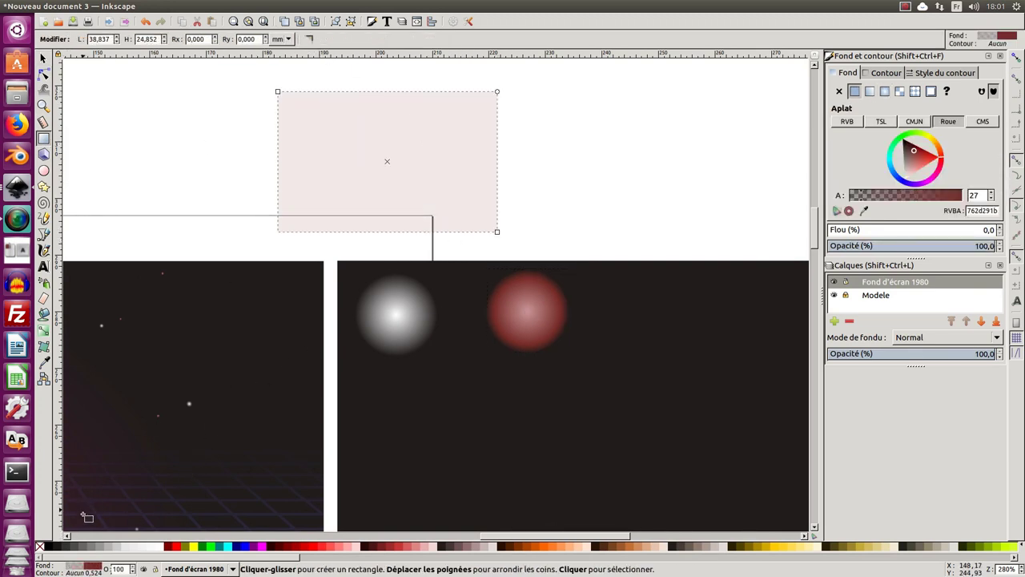
{"action": "left_click", "coordinate": [104, 546]}
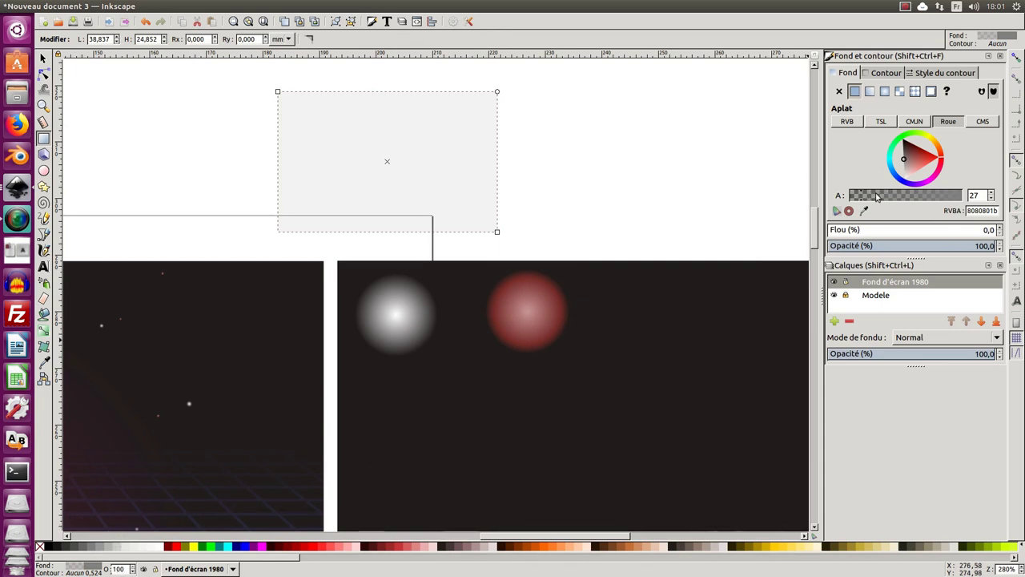
Step: Make the grey rectangle above the two glowing circles fully opaque and deselect it
{"action": "left_click", "coordinate": [877, 197]}
{"action": "left_click", "coordinate": [44, 59]}
{"action": "left_click", "coordinate": [339, 297]}
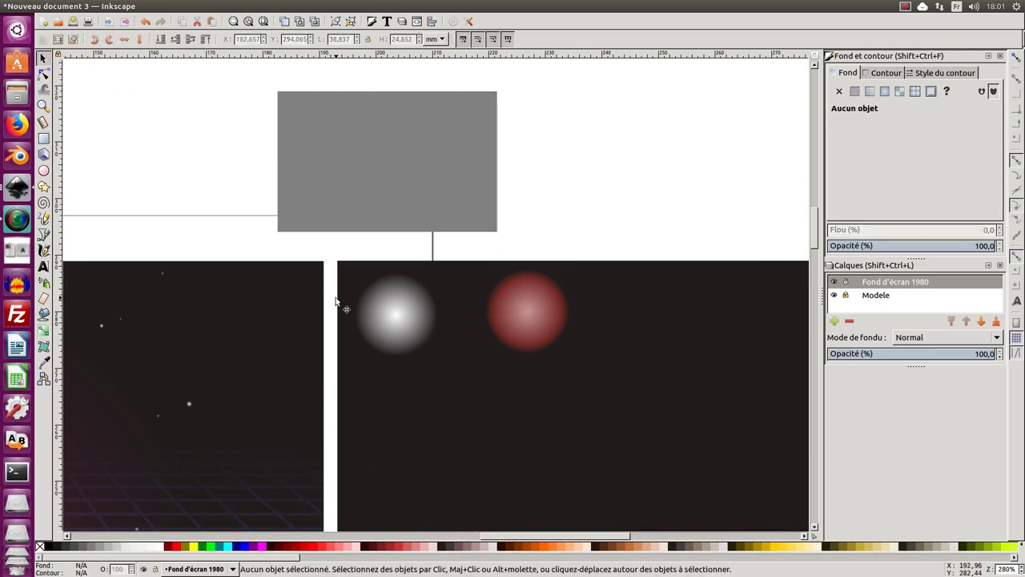
Step: Move the white and red circles side by side onto the grey rectangle and raise both to the top
{"action": "left_click_drag", "start_coordinate": [394, 310], "coordinate": [357, 164]}
{"action": "left_click", "coordinate": [207, 39]}
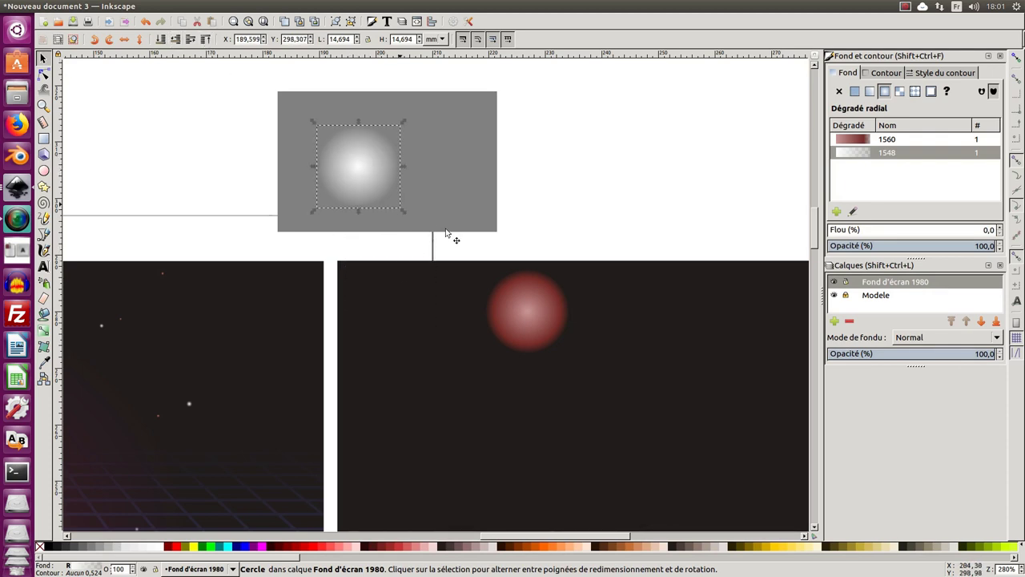
{"action": "left_click_drag", "start_coordinate": [514, 302], "coordinate": [425, 151]}
{"action": "left_click", "coordinate": [214, 37]}
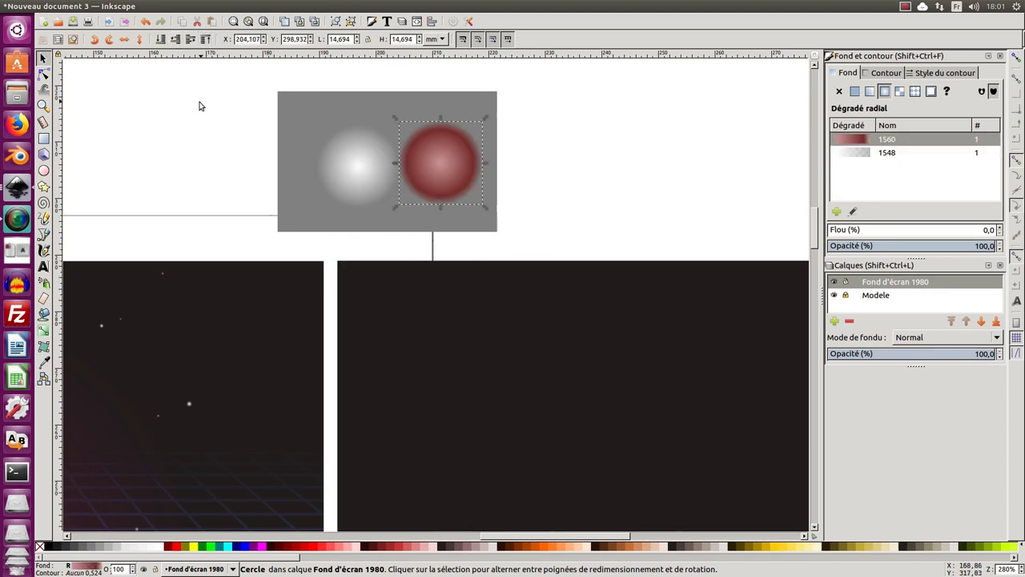
Step: Space the two circles apart, scale the pair down to about 8.5 × 3.6 mm and place it low in the grey rectangle
{"action": "left_click", "coordinate": [199, 105]}
{"action": "left_click_drag", "start_coordinate": [355, 156], "coordinate": [321, 157]}
{"action": "left_click", "coordinate": [438, 158], "text": "shift"}
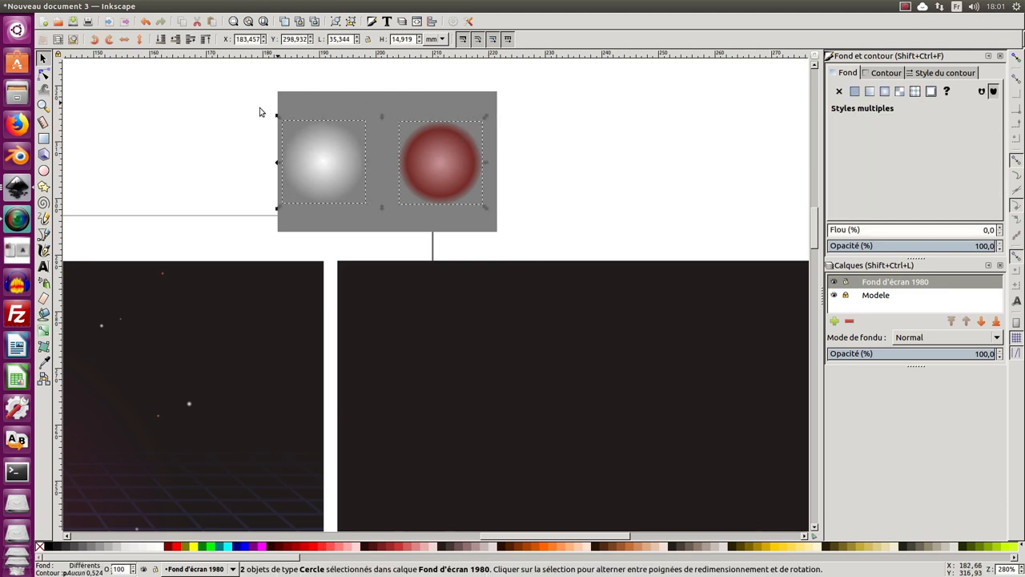
{"action": "left_click_drag", "start_coordinate": [213, 91], "coordinate": [547, 213]}
{"action": "left_click_drag", "start_coordinate": [487, 120], "coordinate": [388, 177]}
{"action": "left_click_drag", "start_coordinate": [324, 193], "coordinate": [406, 194]}
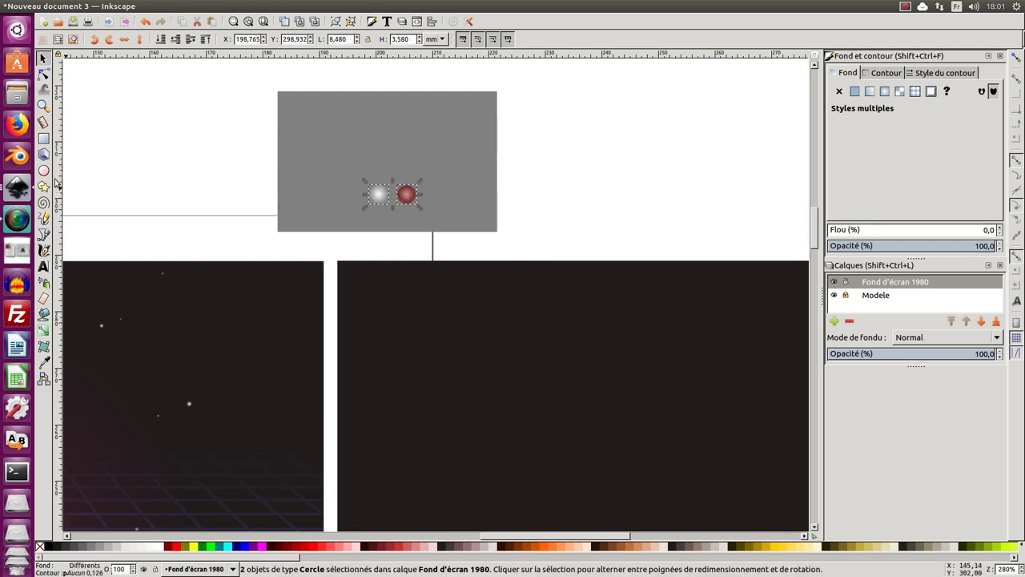
Step: Spray clones of the two small circles across the dark rectangle with width 100, amount 50 and scatter 70
{"action": "left_click", "coordinate": [45, 283]}
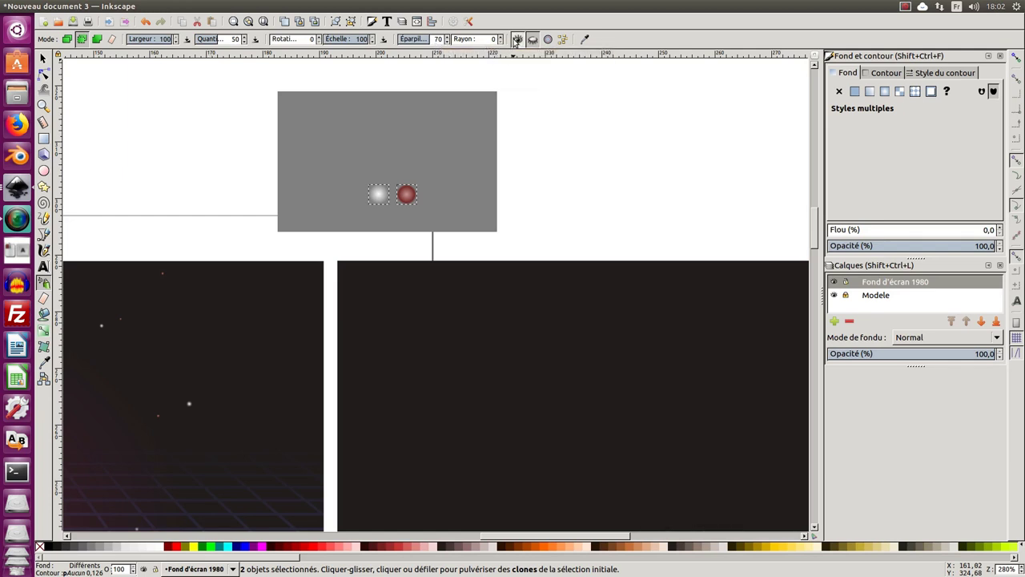
{"action": "key", "text": "minus"}
{"action": "key", "text": "minus"}
{"action": "key", "text": "minus"}
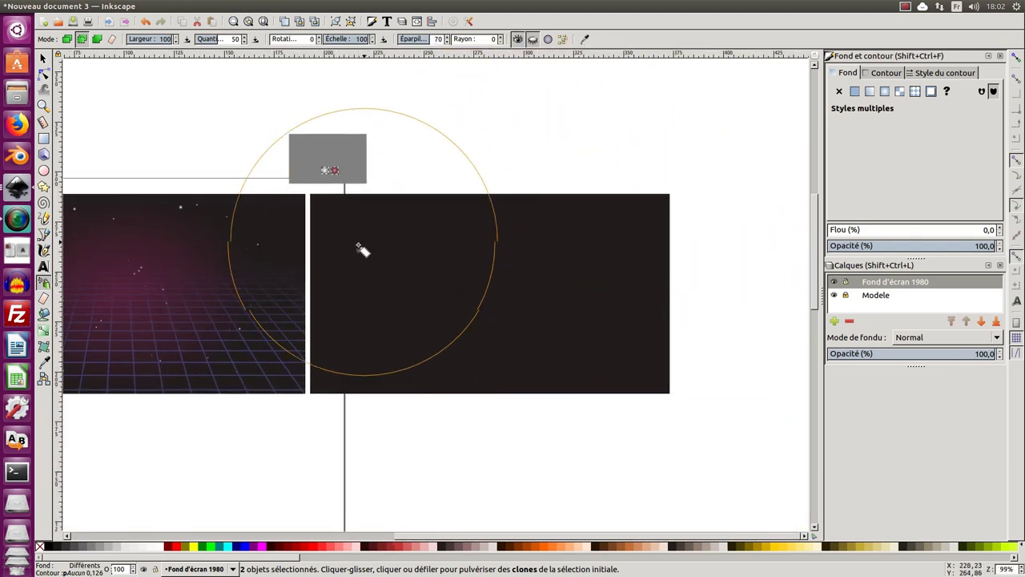
{"action": "mouse_move", "coordinate": [361, 248]}
{"action": "left_mouse_down"}
{"action": "mouse_move", "coordinate": [482, 297]}
{"action": "mouse_move", "coordinate": [632, 291]}
{"action": "mouse_move", "coordinate": [657, 241]}
{"action": "mouse_move", "coordinate": [711, 283]}
{"action": "mouse_move", "coordinate": [694, 250]}
{"action": "mouse_move", "coordinate": [664, 254]}
{"action": "mouse_move", "coordinate": [367, 344]}
{"action": "mouse_move", "coordinate": [495, 297]}
{"action": "mouse_move", "coordinate": [582, 281]}
{"action": "mouse_move", "coordinate": [233, 240]}
{"action": "left_mouse_up"}
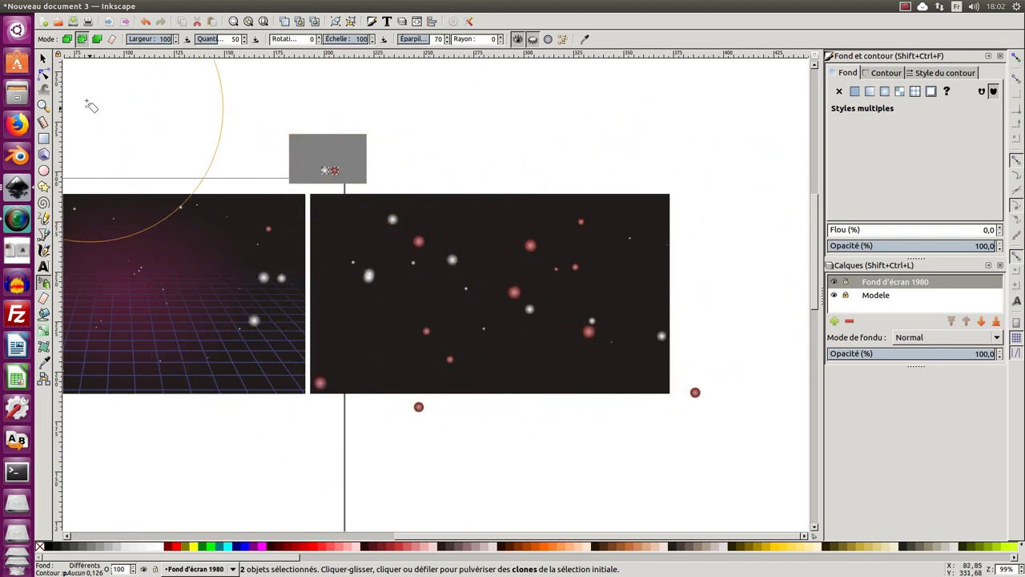
Step: Select all the sprayed star clones without the dark rectangle behind them
{"action": "left_click", "coordinate": [44, 58]}
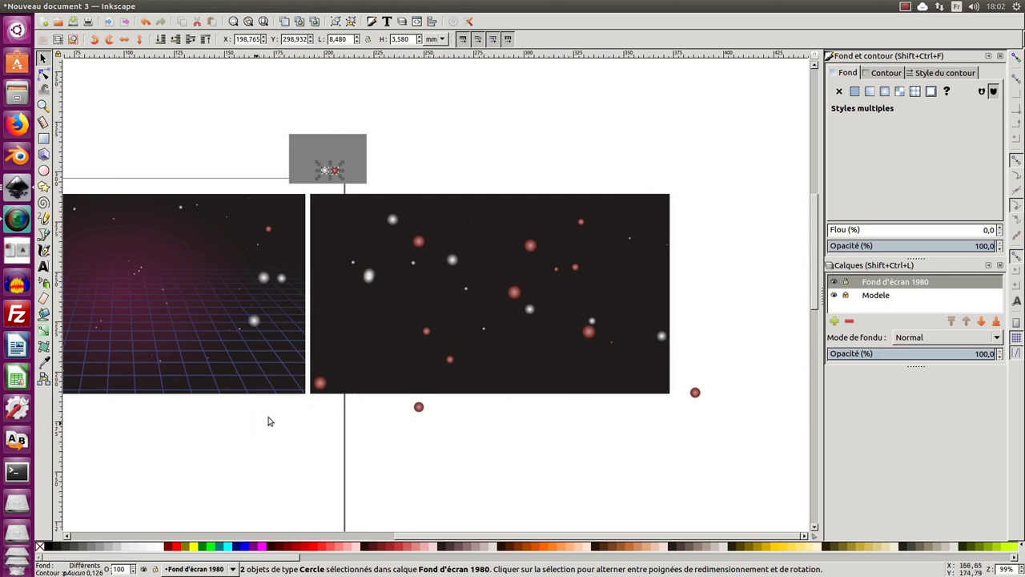
{"action": "left_click_drag", "start_coordinate": [268, 420], "coordinate": [234, 406]}
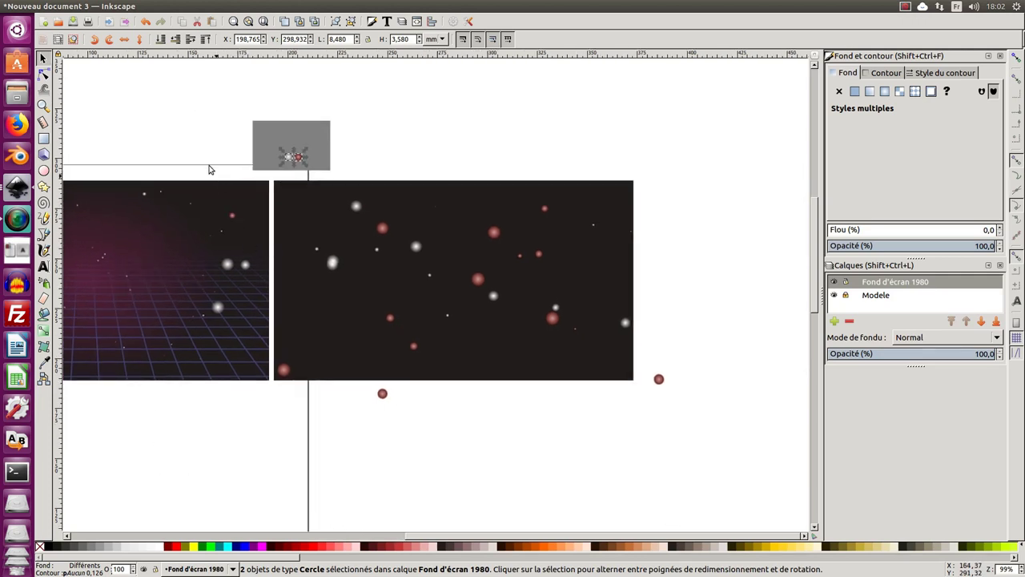
{"action": "left_click", "coordinate": [170, 419]}
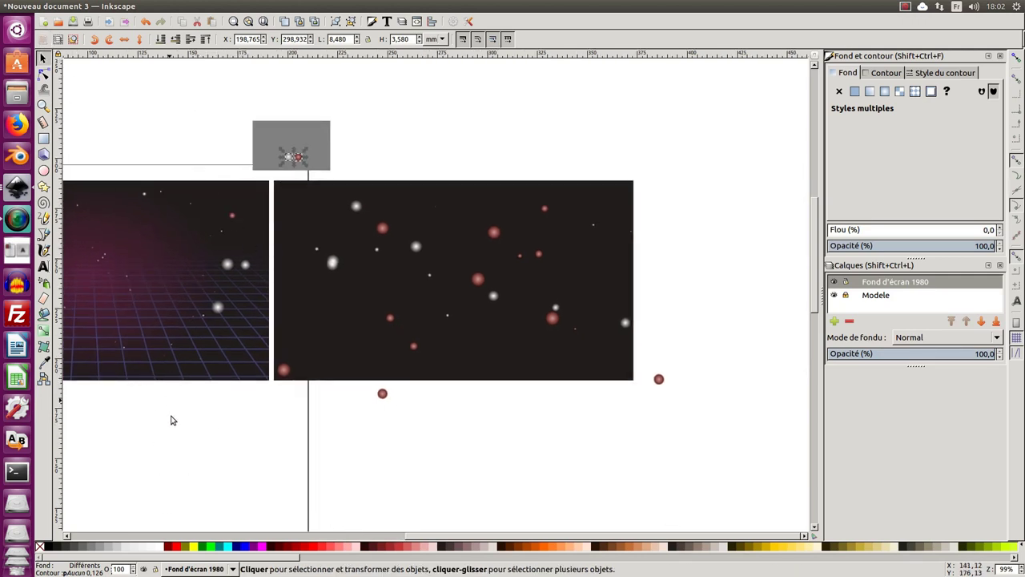
{"action": "left_click_drag", "start_coordinate": [148, 489], "coordinate": [797, 169]}
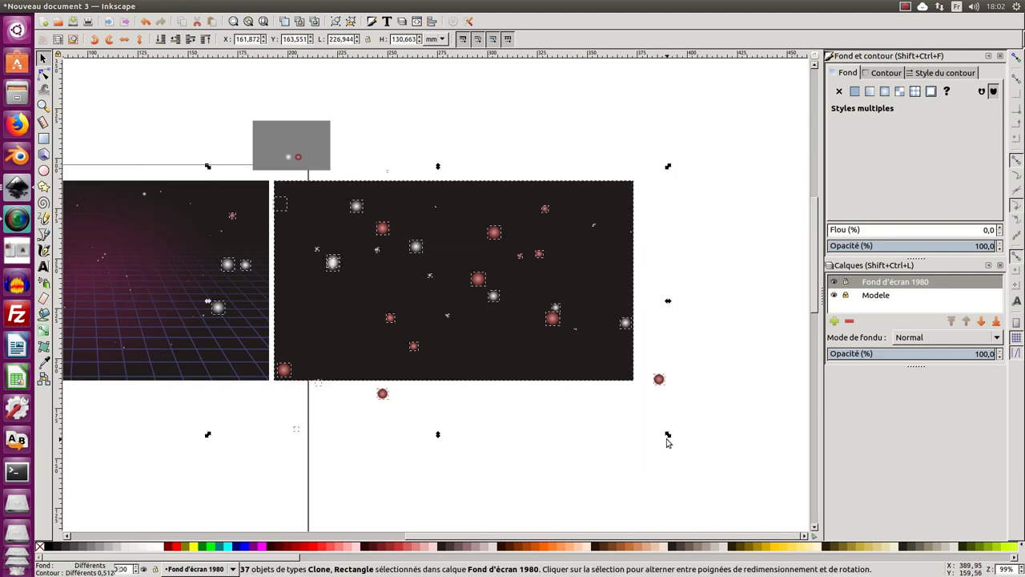
{"action": "left_click_drag", "start_coordinate": [667, 439], "coordinate": [651, 423]}
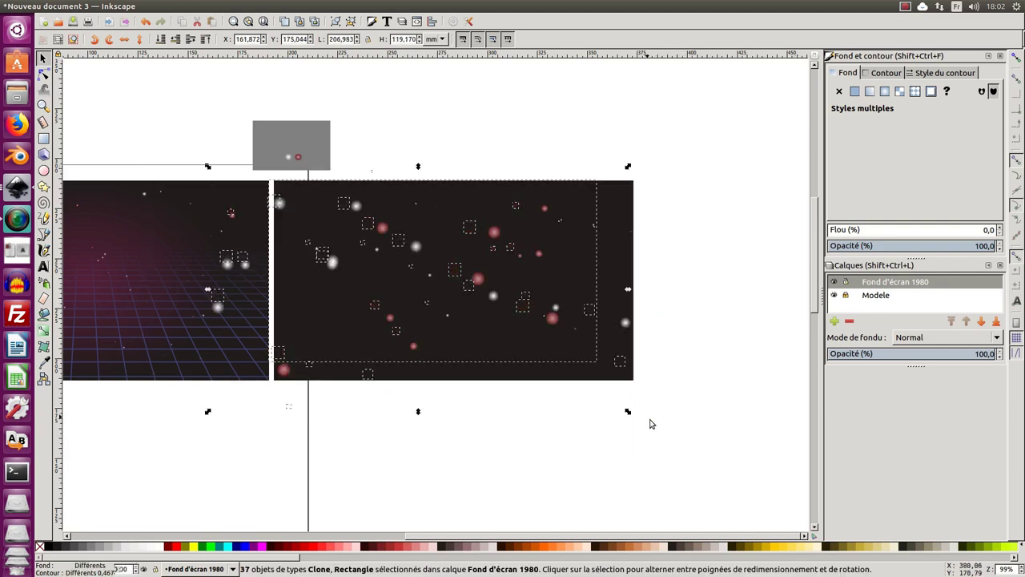
{"action": "key", "text": "Escape"}
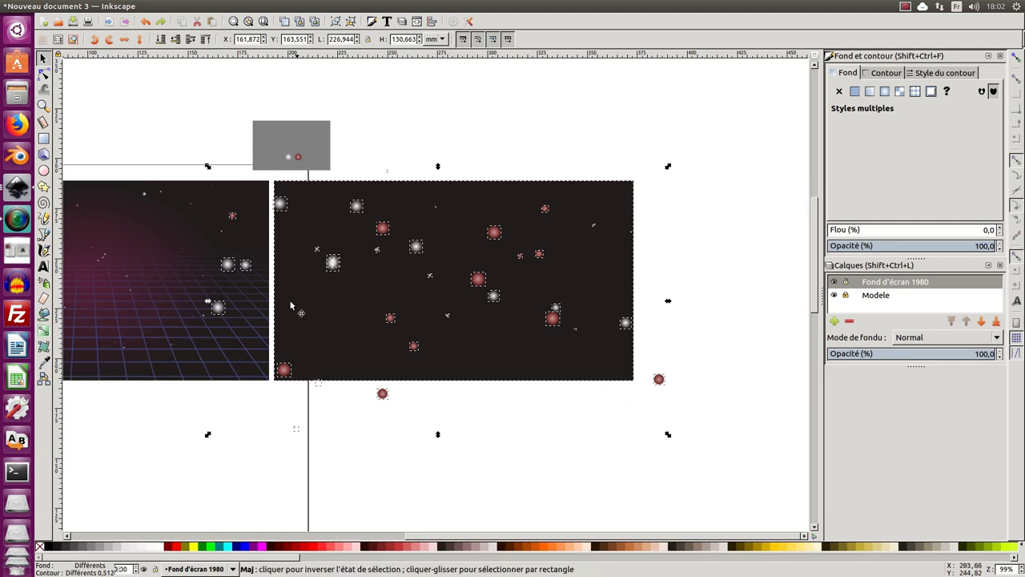
{"action": "key", "text": "shift"}
{"action": "left_click", "coordinate": [592, 194], "text": "shift"}
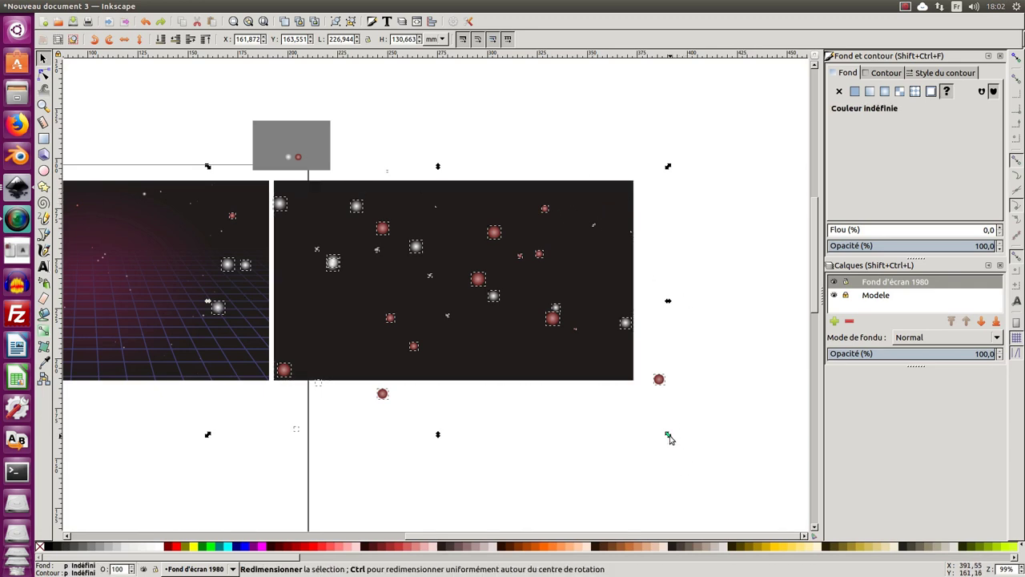
Step: Scale the selected star clones down to about 156 × 90 mm and centre them within the dark rectangle
{"action": "left_click_drag", "start_coordinate": [668, 435], "coordinate": [638, 414]}
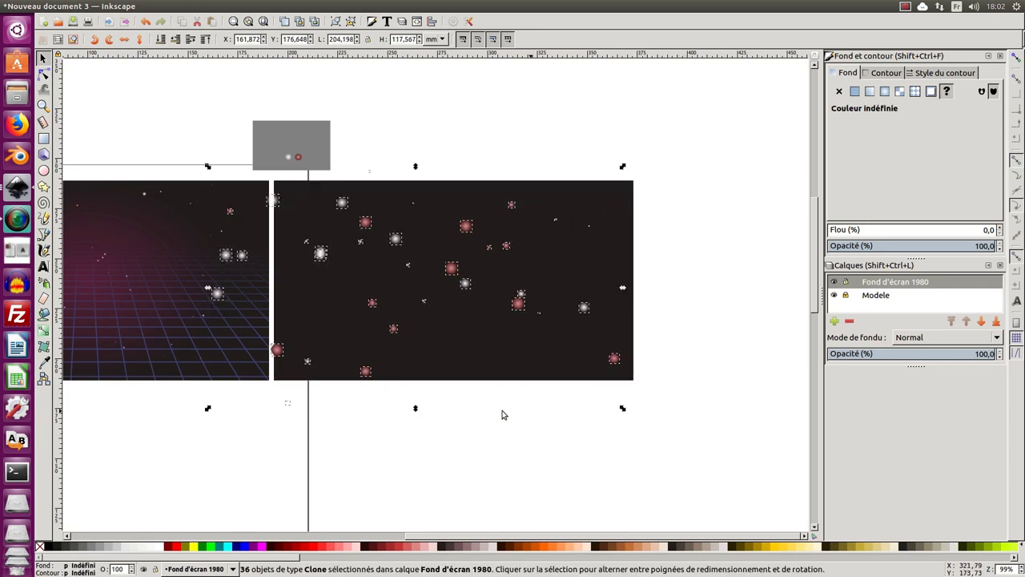
{"action": "key", "text": "ctrl"}
{"action": "mouse_move", "coordinate": [208, 409]}
{"action": "left_mouse_down"}
{"action": "mouse_move", "coordinate": [289, 394]}
{"action": "mouse_move", "coordinate": [281, 398]}
{"action": "left_mouse_up"}
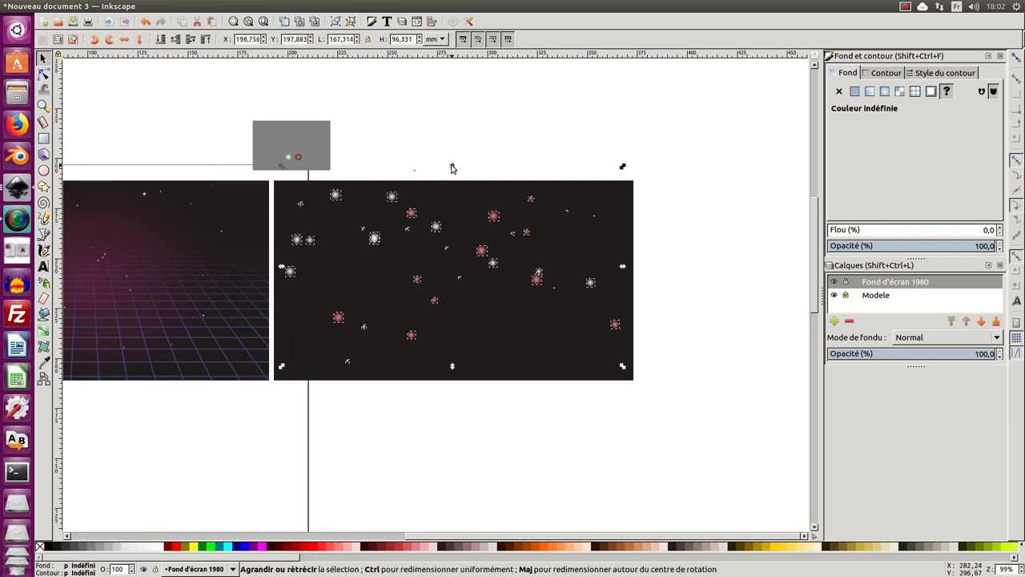
{"action": "left_click_drag", "start_coordinate": [451, 168], "coordinate": [451, 181]}
{"action": "left_click_drag", "start_coordinate": [531, 287], "coordinate": [528, 291]}
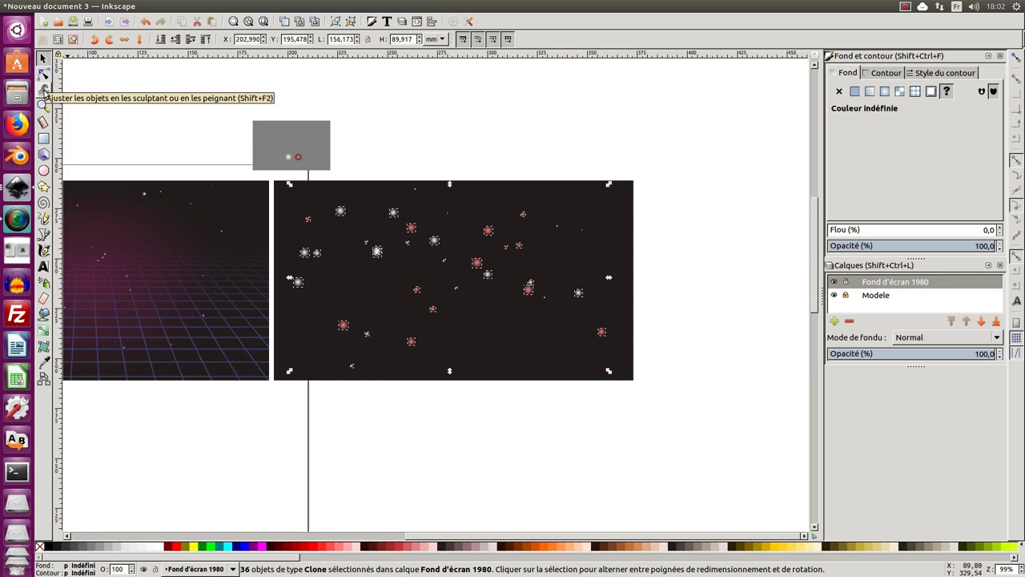
Step: Shrink the stars unevenly across the dark rectangle with the Tweak tool at width 67 and force 100
{"action": "left_click", "coordinate": [44, 89]}
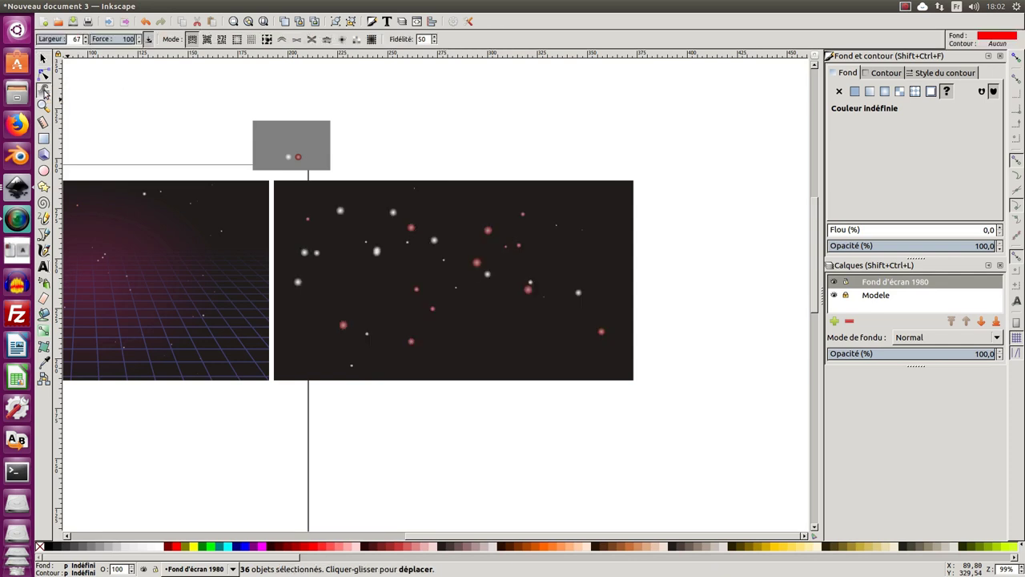
{"action": "left_click", "coordinate": [237, 42]}
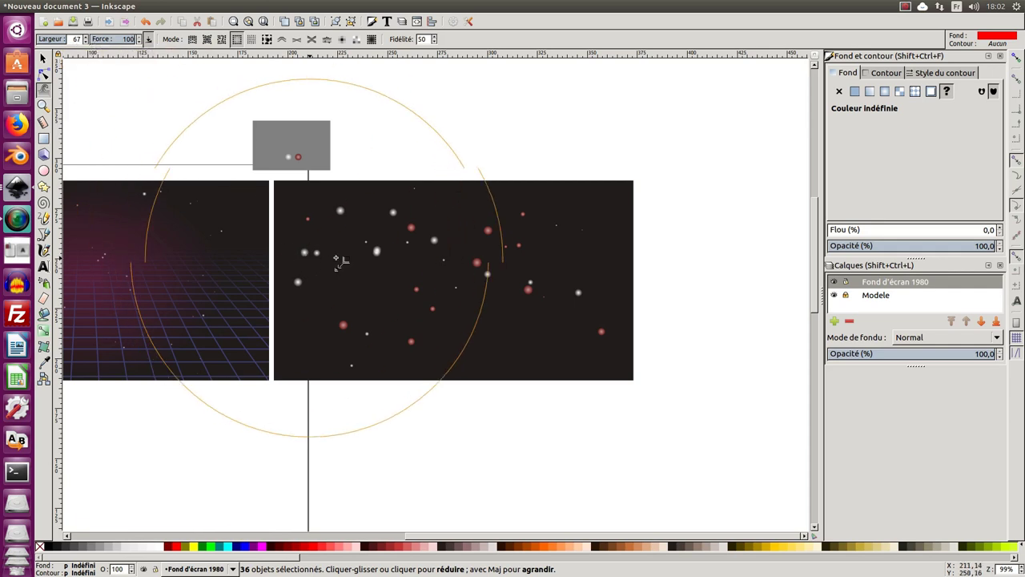
{"action": "mouse_move", "coordinate": [393, 258]}
{"action": "left_mouse_down"}
{"action": "mouse_move", "coordinate": [417, 253]}
{"action": "mouse_move", "coordinate": [393, 262]}
{"action": "mouse_move", "coordinate": [374, 251]}
{"action": "mouse_move", "coordinate": [374, 234]}
{"action": "mouse_move", "coordinate": [388, 270]}
{"action": "mouse_move", "coordinate": [493, 253]}
{"action": "mouse_move", "coordinate": [566, 278]}
{"action": "mouse_move", "coordinate": [553, 263]}
{"action": "mouse_move", "coordinate": [463, 239]}
{"action": "mouse_move", "coordinate": [414, 261]}
{"action": "mouse_move", "coordinate": [522, 253]}
{"action": "mouse_move", "coordinate": [544, 276]}
{"action": "mouse_move", "coordinate": [474, 259]}
{"action": "left_mouse_up"}
Step: Push the stars into a more irregular arrangement with the Tweak tool's move mode
{"action": "left_click", "coordinate": [193, 39]}
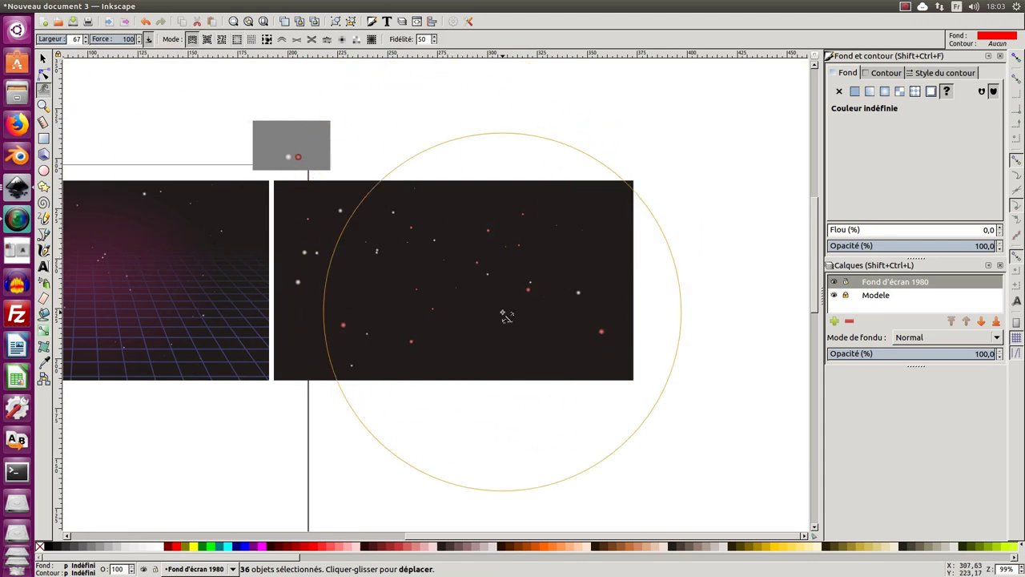
{"action": "mouse_move", "coordinate": [507, 308]}
{"action": "left_mouse_down"}
{"action": "mouse_move", "coordinate": [522, 338]}
{"action": "mouse_move", "coordinate": [504, 295]}
{"action": "mouse_move", "coordinate": [447, 267]}
{"action": "mouse_move", "coordinate": [467, 246]}
{"action": "mouse_move", "coordinate": [560, 256]}
{"action": "mouse_move", "coordinate": [566, 287]}
{"action": "mouse_move", "coordinate": [515, 303]}
{"action": "mouse_move", "coordinate": [403, 303]}
{"action": "mouse_move", "coordinate": [305, 257]}
{"action": "mouse_move", "coordinate": [379, 252]}
{"action": "mouse_move", "coordinate": [306, 264]}
{"action": "mouse_move", "coordinate": [4, 63]}
{"action": "left_mouse_up"}
{"action": "left_click", "coordinate": [43, 59]}
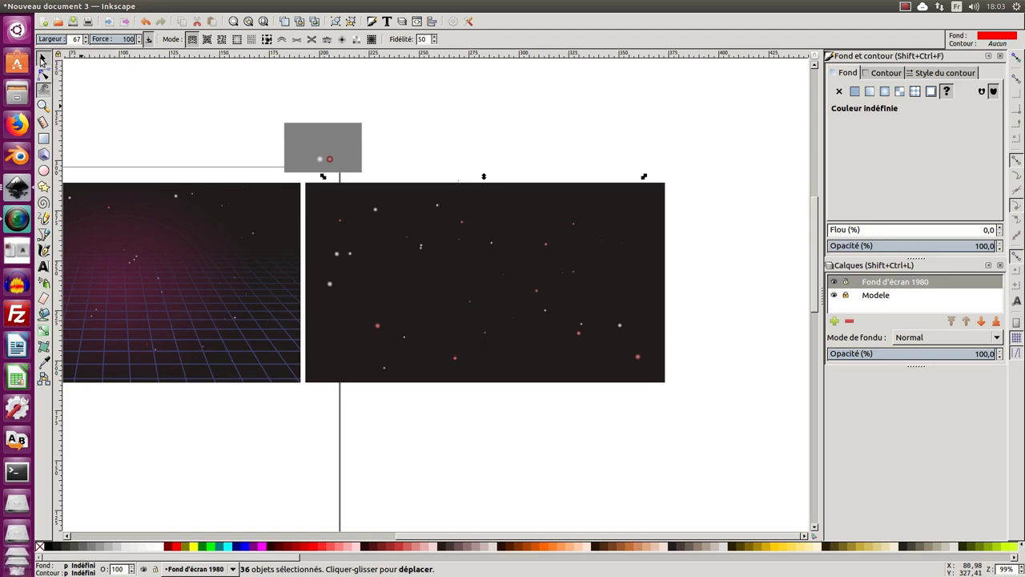
Step: Save the document on the desktop as 19dc_fond-ecran_1980.svg, replacing the existing file
{"action": "left_click", "coordinate": [49, 6]}
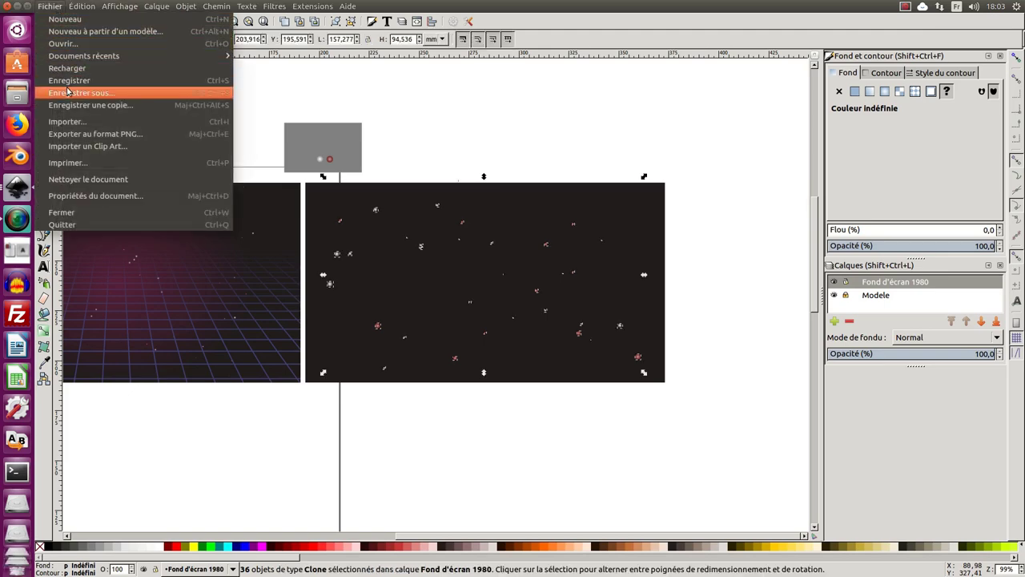
{"action": "left_click", "coordinate": [70, 92]}
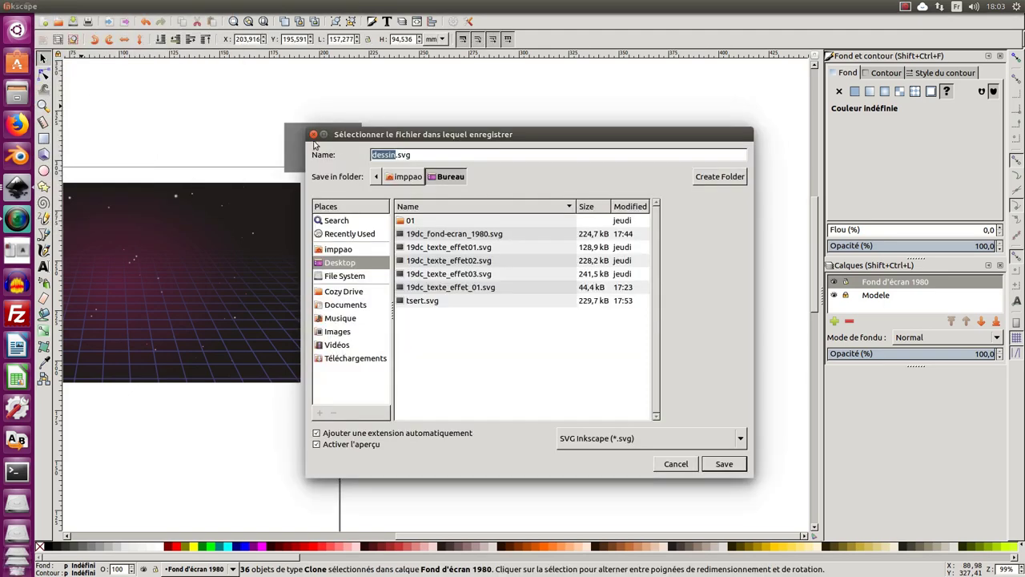
{"action": "left_click", "coordinate": [445, 234]}
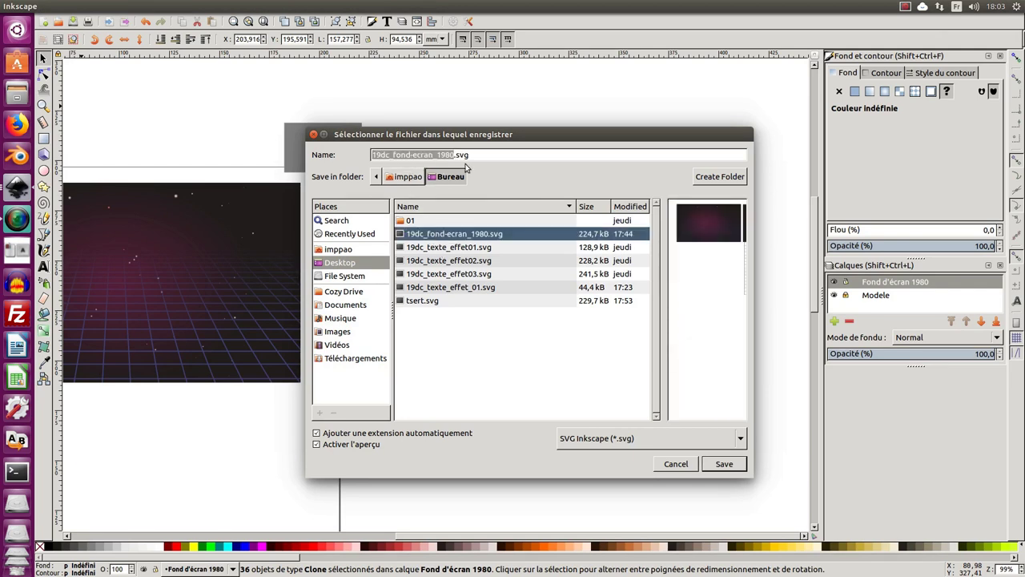
{"action": "left_click", "coordinate": [721, 464]}
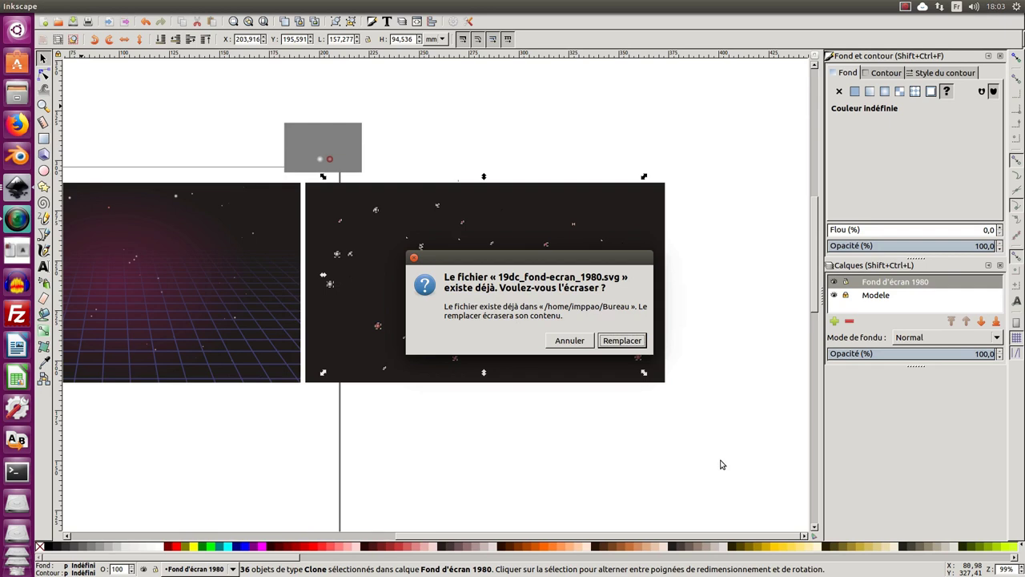
{"action": "left_click", "coordinate": [622, 341]}
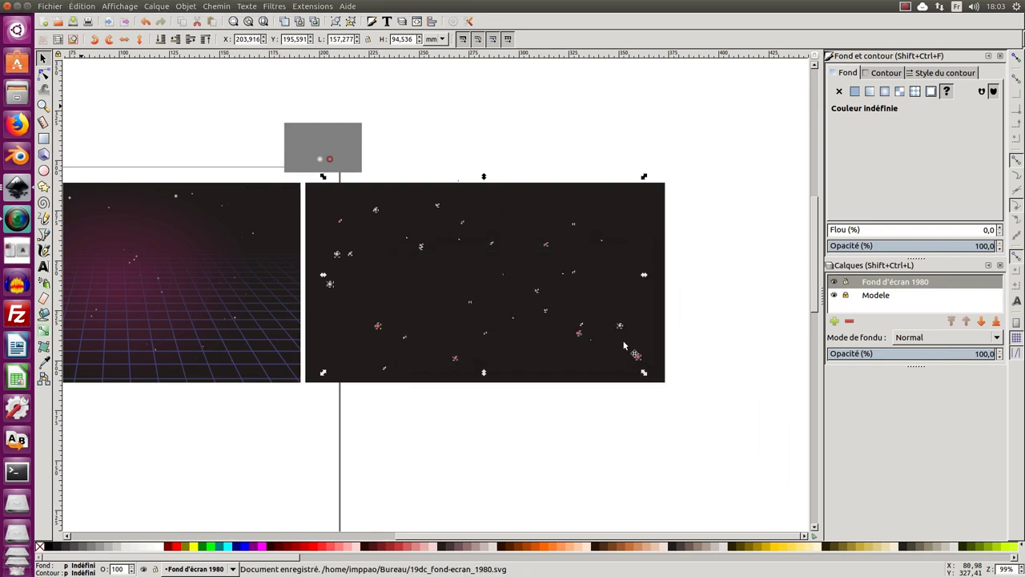
Step: Draw a straight horizontal line about 159 mm long in the empty area below the model image with the Bezier pen
{"action": "left_click", "coordinate": [593, 423]}
{"action": "scroll", "coordinate": [386, 347], "scroll_direction": "down", "scroll_amount": 2}
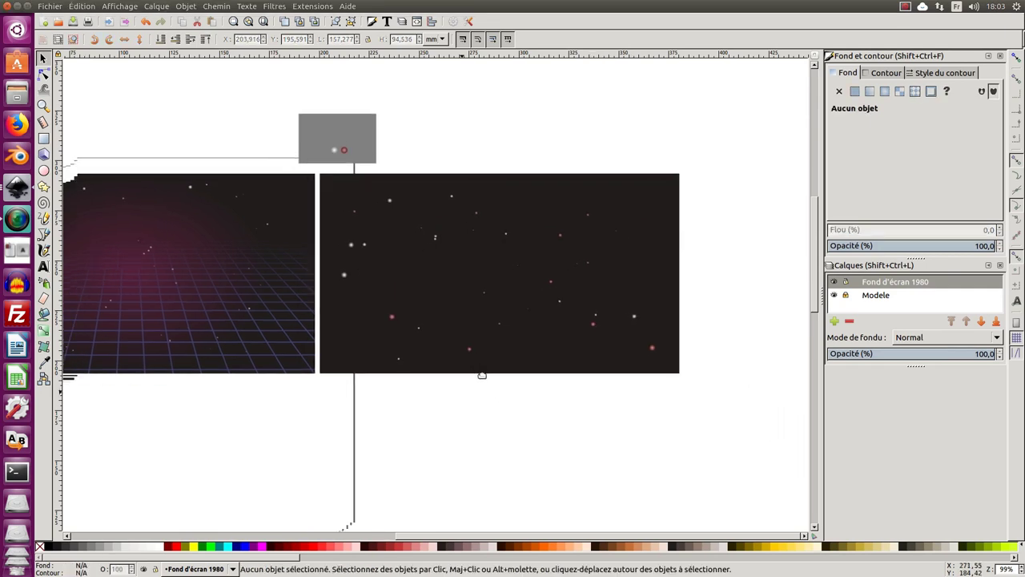
{"action": "scroll", "coordinate": [386, 348], "scroll_direction": "left", "scroll_amount": 2}
{"action": "scroll", "coordinate": [276, 275], "scroll_direction": "down", "scroll_amount": 1}
{"action": "scroll", "coordinate": [345, 214], "scroll_direction": "left", "scroll_amount": 3}
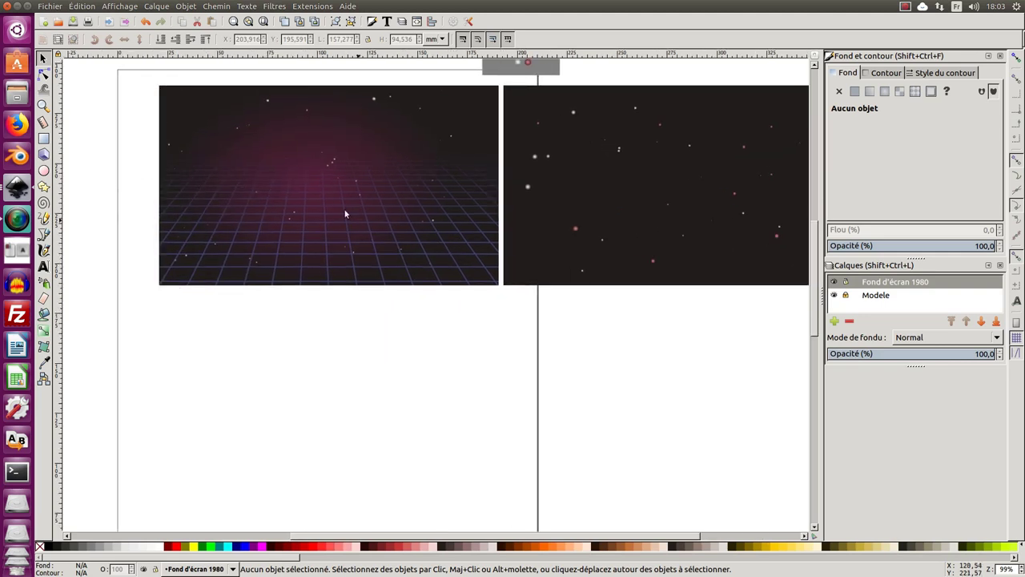
{"action": "scroll", "coordinate": [272, 294], "scroll_direction": "right", "scroll_amount": 1}
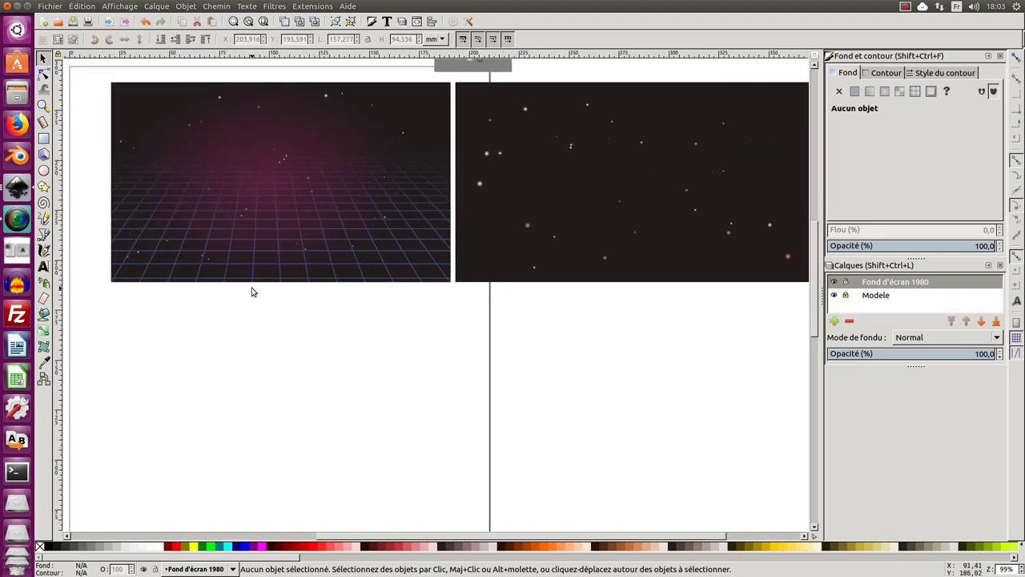
{"action": "left_click", "coordinate": [44, 233]}
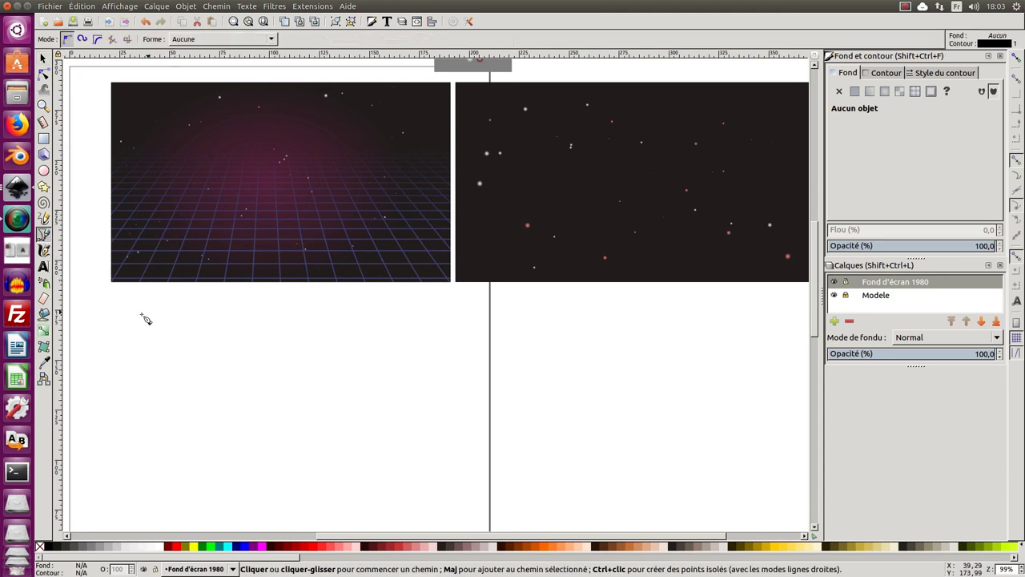
{"action": "left_click", "coordinate": [139, 318]}
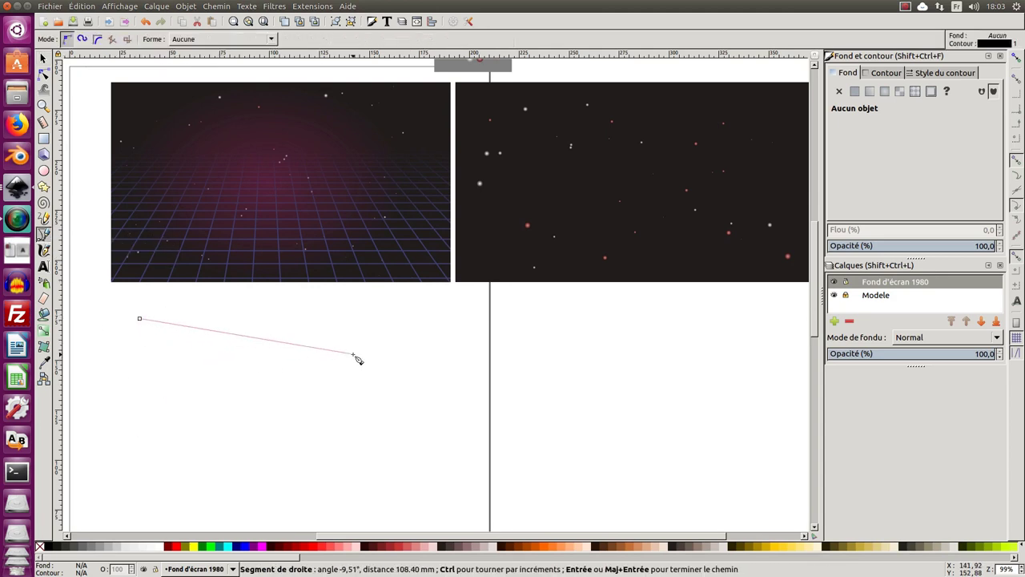
{"action": "key", "text": "Escape"}
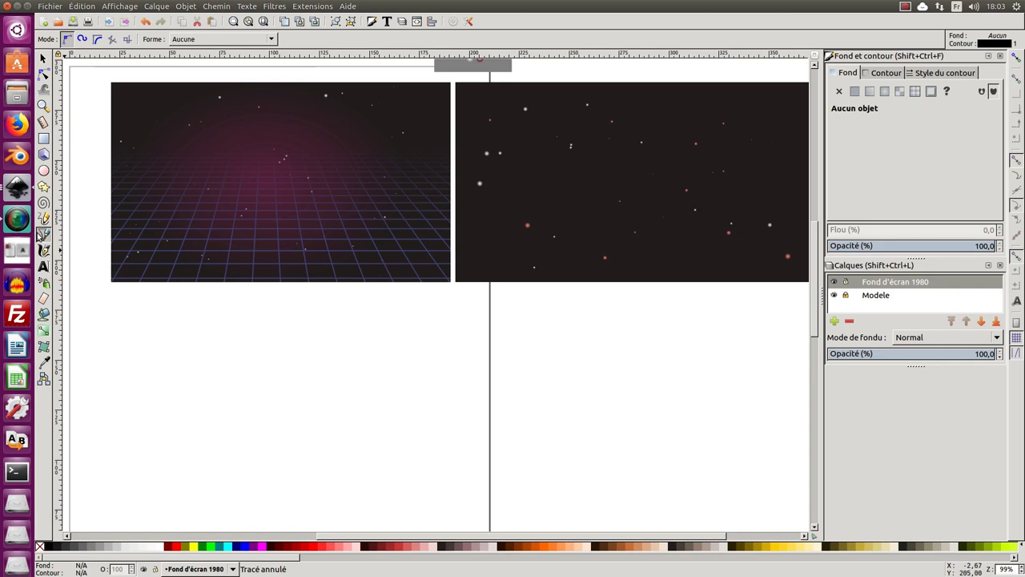
{"action": "left_click", "coordinate": [147, 328]}
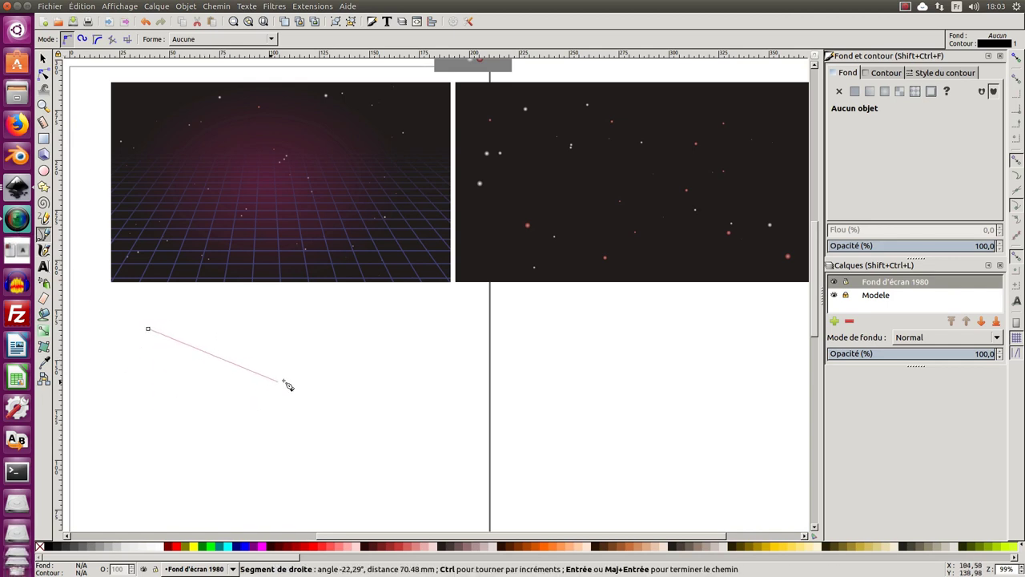
{"action": "left_click", "coordinate": [467, 330]}
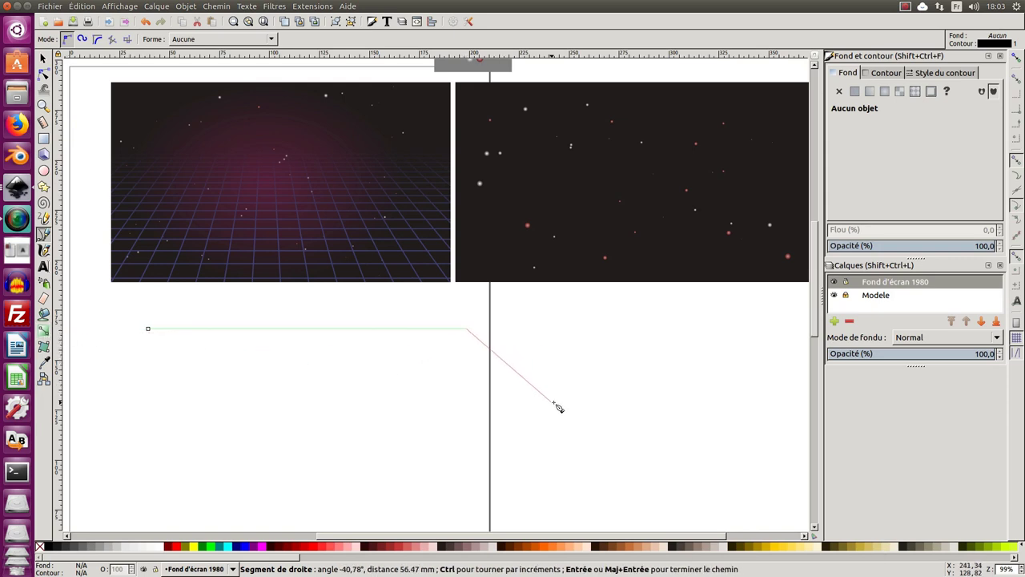
{"action": "key", "text": "Return"}
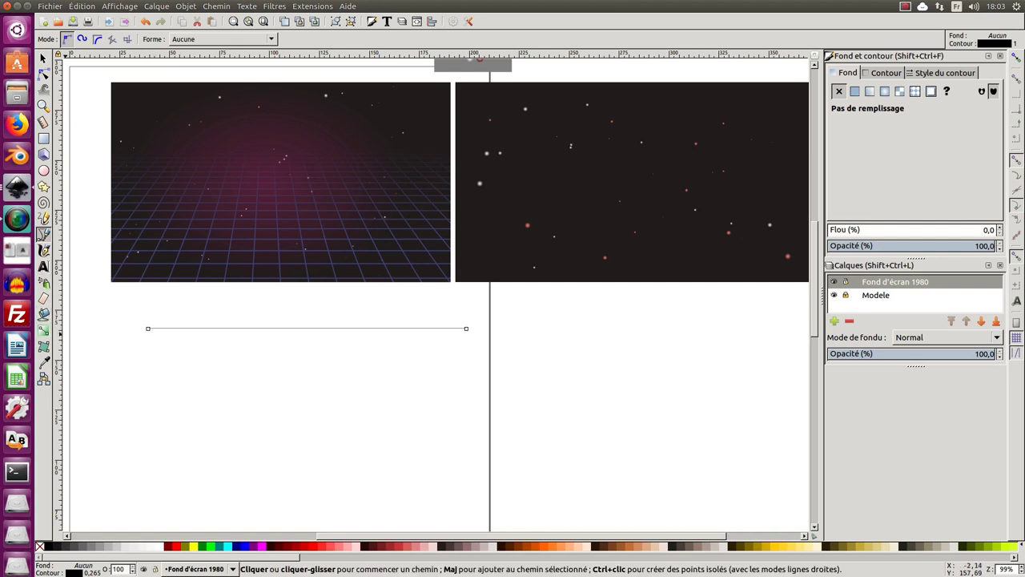
Step: Set the line's stroke width to 0.5 mm and sample its stroke colour from the model's blue-purple grid lines
{"action": "left_click_drag", "start_coordinate": [891, 509], "coordinate": [902, 506]}
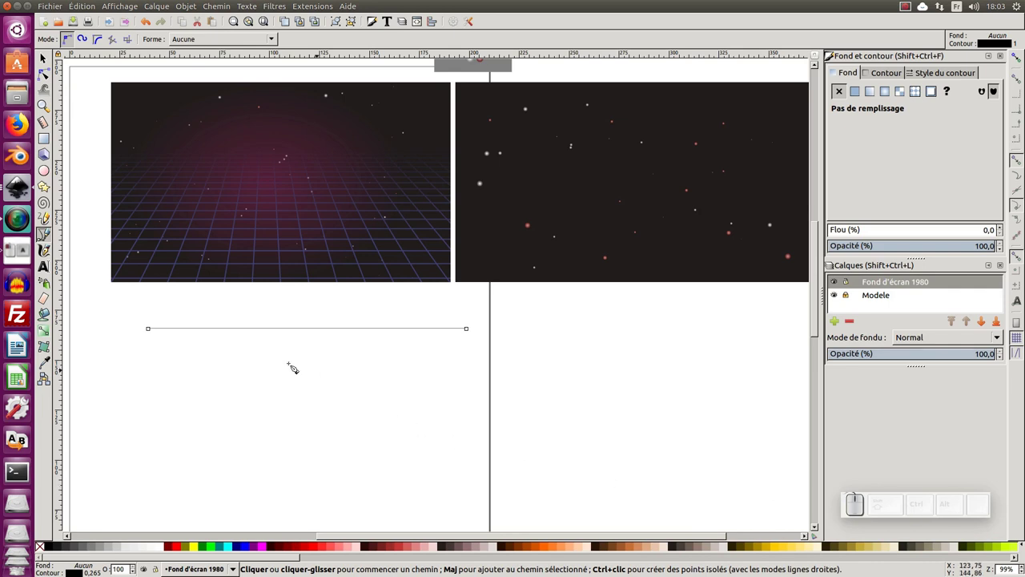
{"action": "scroll", "coordinate": [201, 342], "scroll_direction": "up", "scroll_amount": 3, "text": "ctrl"}
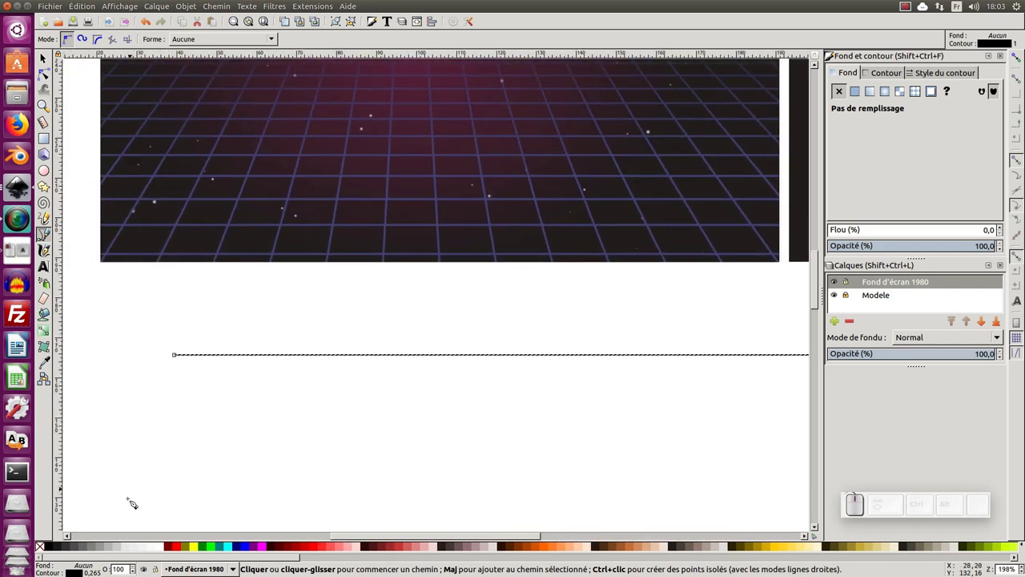
{"action": "right_click", "coordinate": [86, 572]}
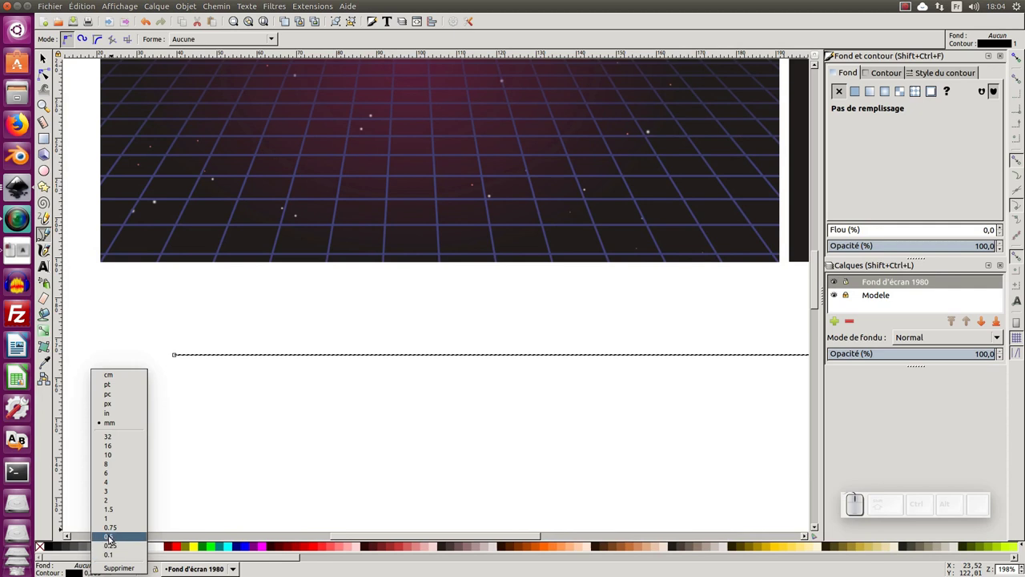
{"action": "left_click", "coordinate": [109, 537]}
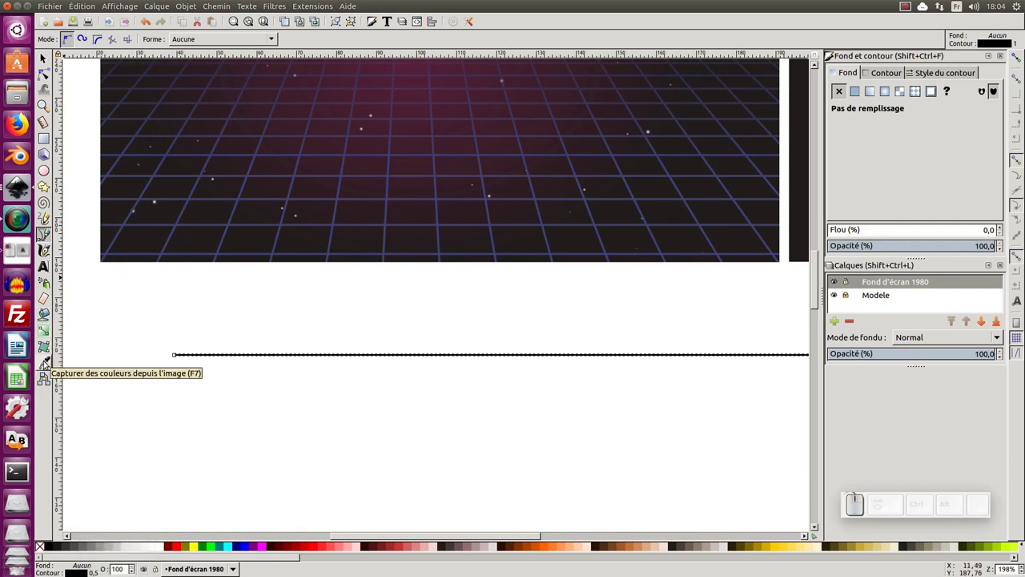
{"action": "left_click", "coordinate": [44, 362]}
{"action": "scroll", "coordinate": [347, 281], "scroll_direction": "up", "scroll_amount": 1}
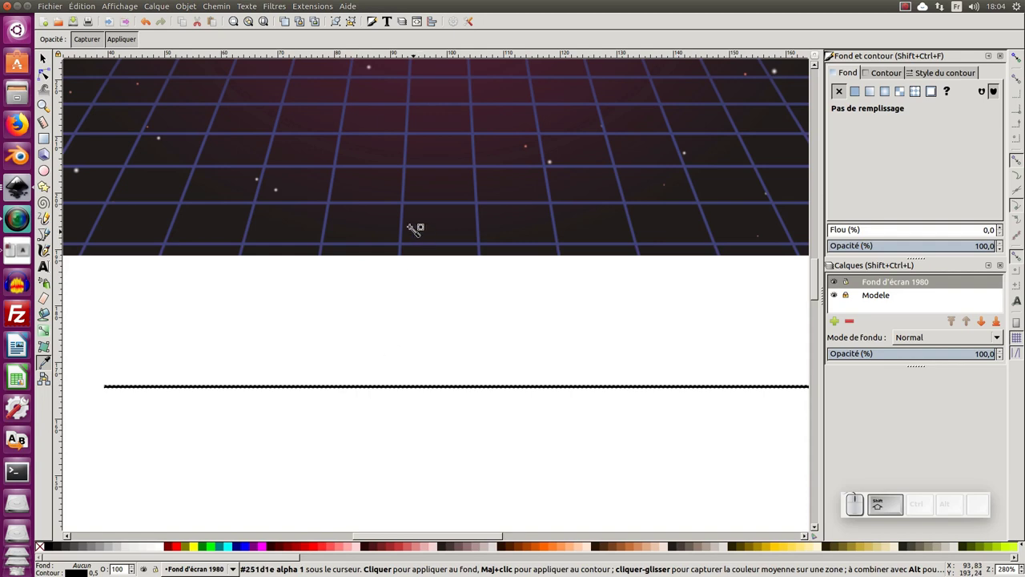
{"action": "left_click", "coordinate": [402, 203], "text": "shift"}
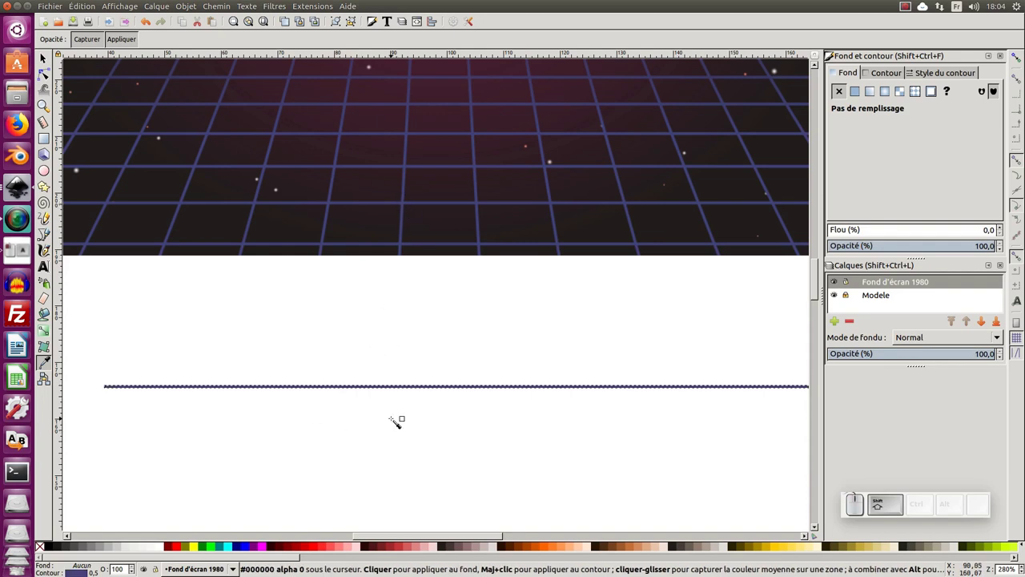
Step: Move the line to about X 25.7, Y 168.1 mm, roughly centred under the model image
{"action": "key", "text": "minus"}
{"action": "key", "text": "minus"}
{"action": "key", "text": "minus"}
{"action": "scroll", "coordinate": [240, 339], "scroll_direction": "down", "scroll_amount": 3}
{"action": "scroll", "coordinate": [240, 339], "scroll_direction": "right", "scroll_amount": 4}
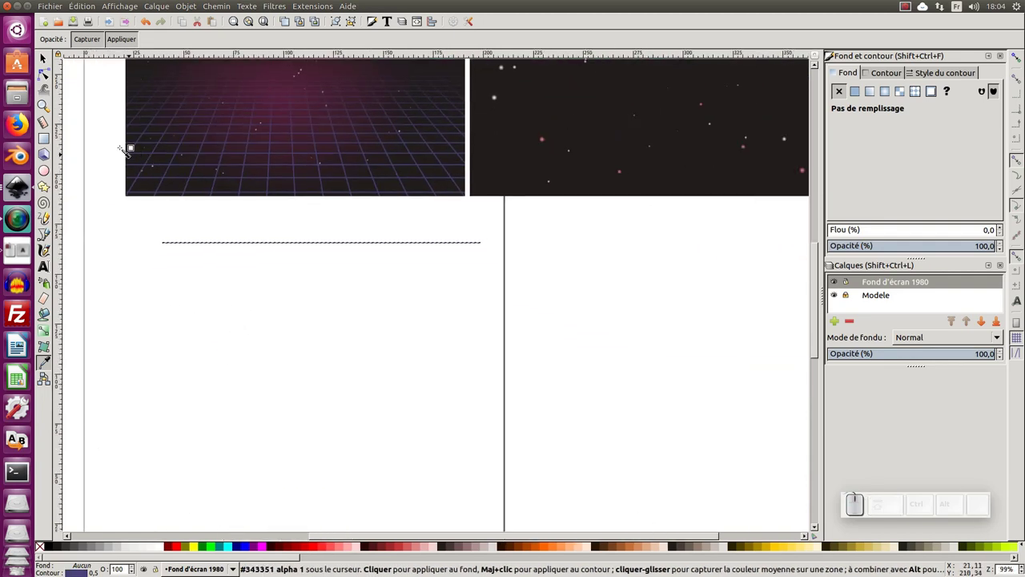
{"action": "left_click", "coordinate": [44, 59]}
{"action": "left_click", "coordinate": [239, 251]}
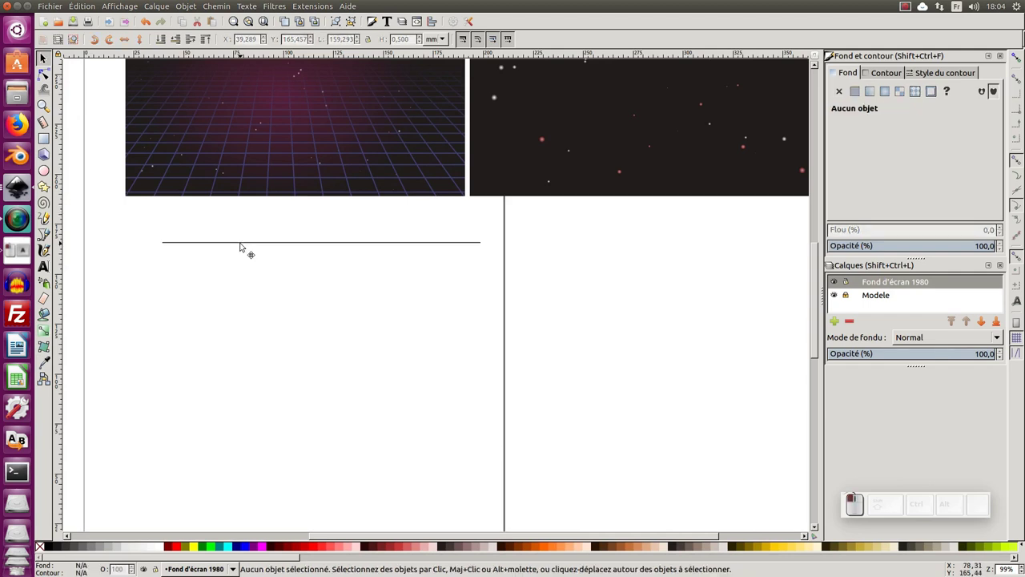
{"action": "left_click", "coordinate": [240, 244]}
{"action": "scroll", "coordinate": [304, 251], "scroll_direction": "left", "scroll_amount": 2}
{"action": "left_click_drag", "start_coordinate": [347, 252], "coordinate": [318, 255]}
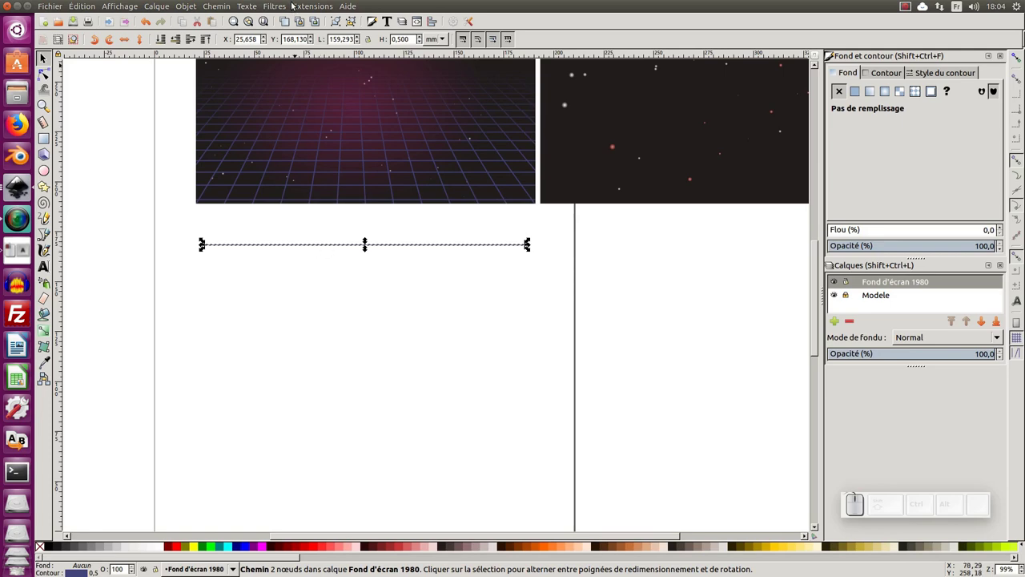
Step: Duplicate the line about 105 mm straight below the original and combine both lines into one path
{"action": "left_click", "coordinate": [80, 7]}
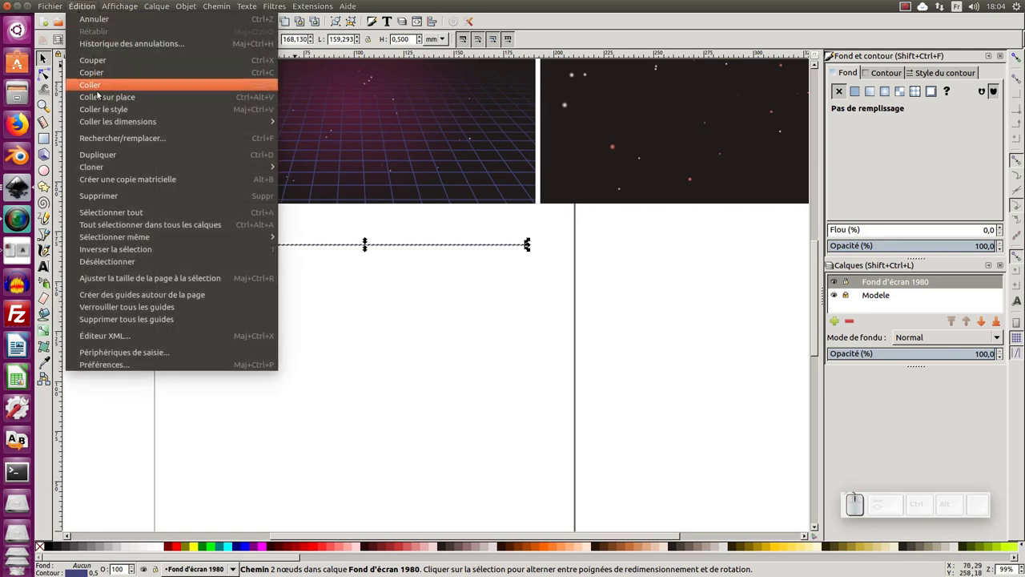
{"action": "left_click", "coordinate": [101, 152]}
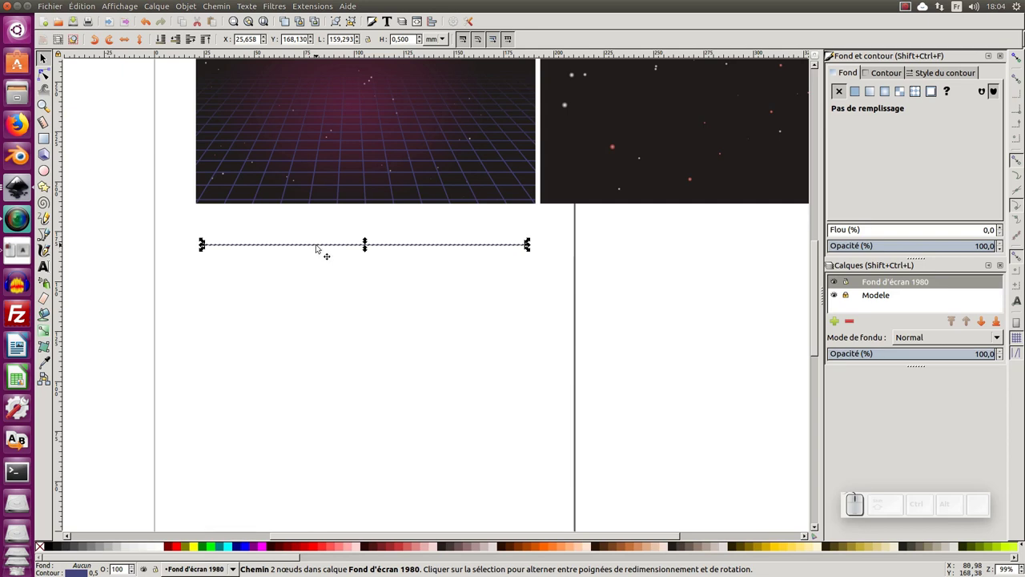
{"action": "left_click_drag", "start_coordinate": [320, 252], "coordinate": [319, 447]}
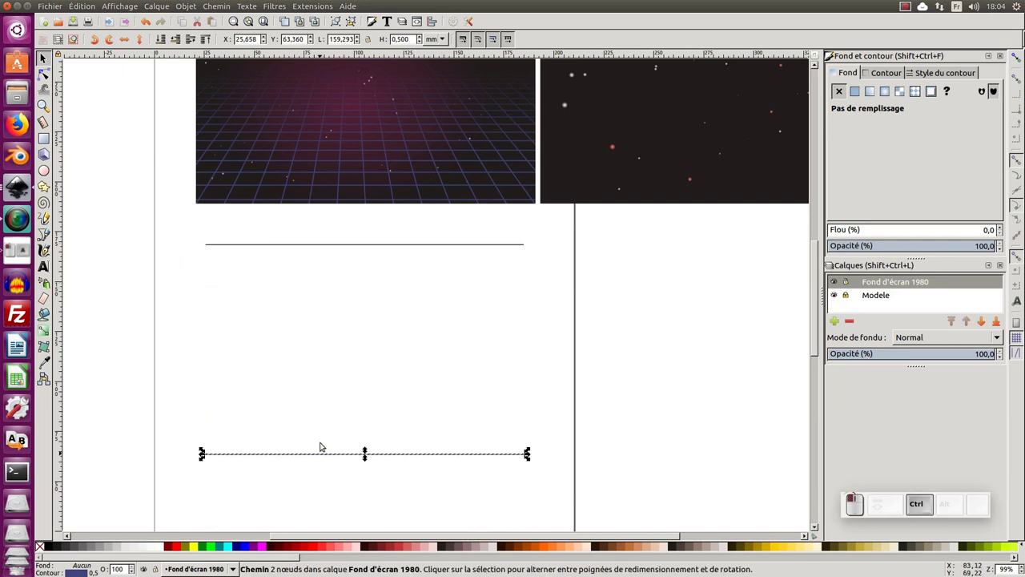
{"action": "left_click", "coordinate": [357, 249], "text": "shift"}
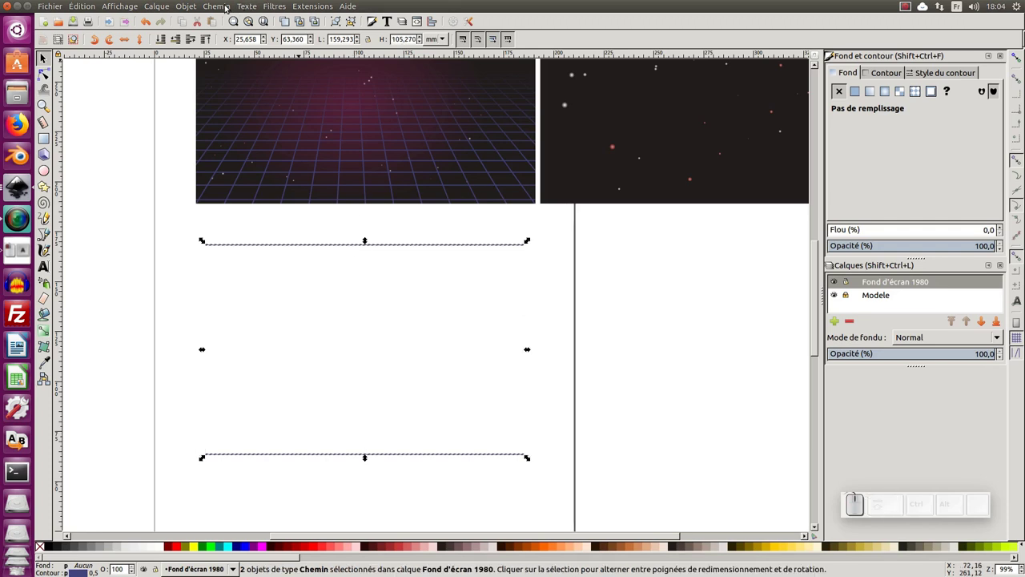
{"action": "left_click", "coordinate": [224, 6]}
{"action": "left_click", "coordinate": [240, 150]}
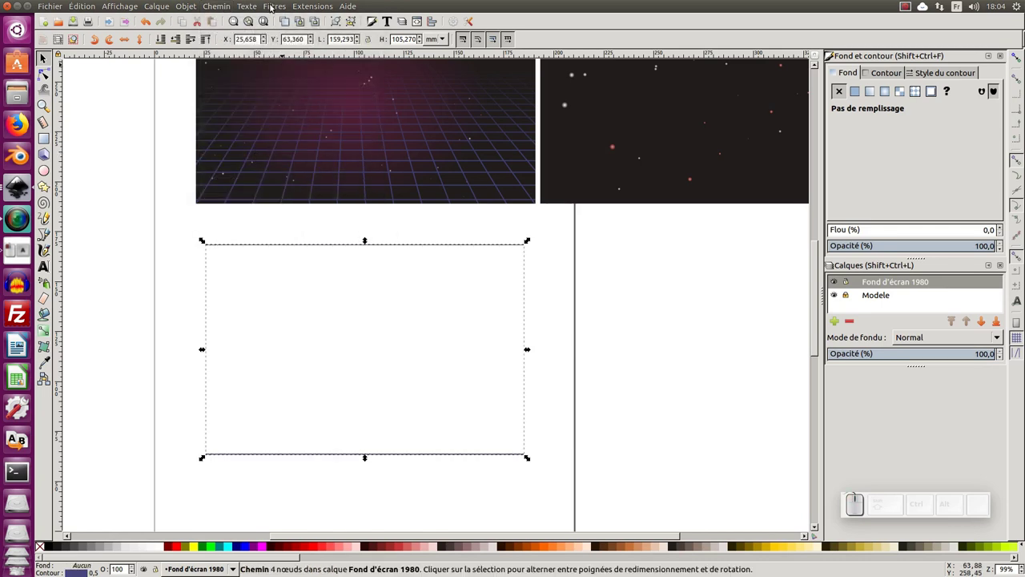
Step: Add the Interpoler les sous-chemins path effect to the combined lines with an increment of 20
{"action": "left_click", "coordinate": [216, 6]}
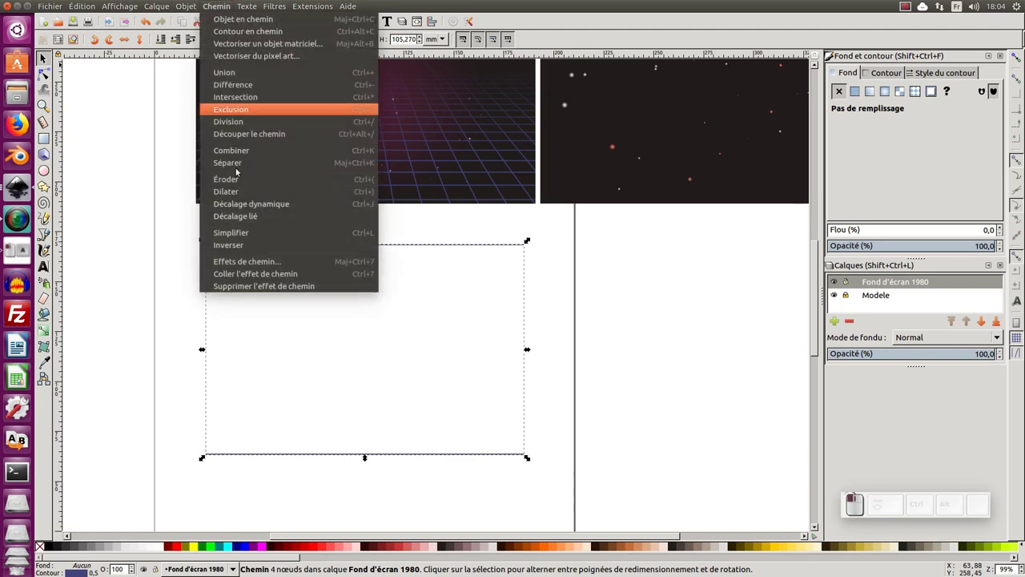
{"action": "left_click", "coordinate": [240, 260]}
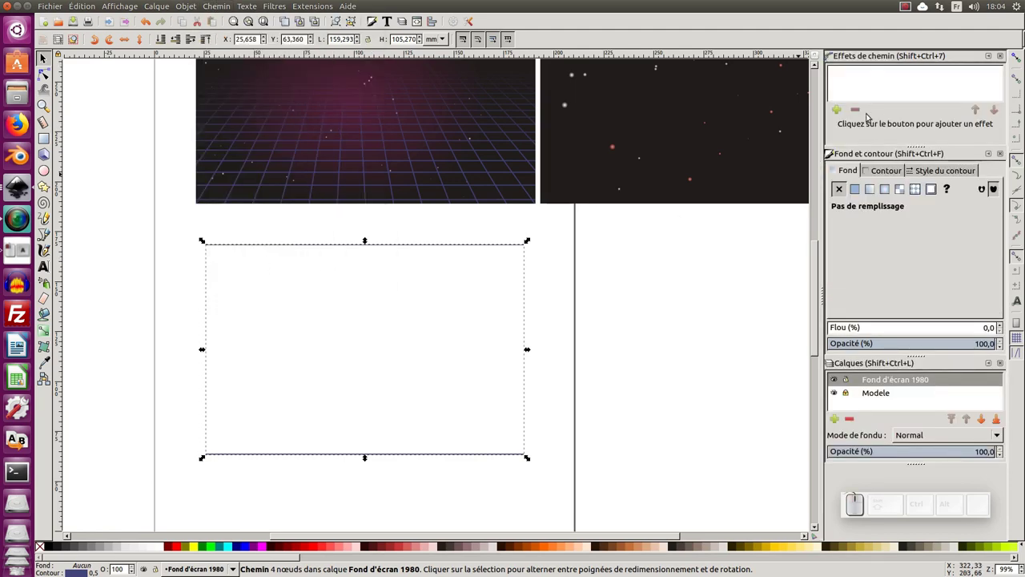
{"action": "left_click", "coordinate": [837, 109]}
{"action": "left_click_drag", "start_coordinate": [565, 233], "coordinate": [786, 25]}
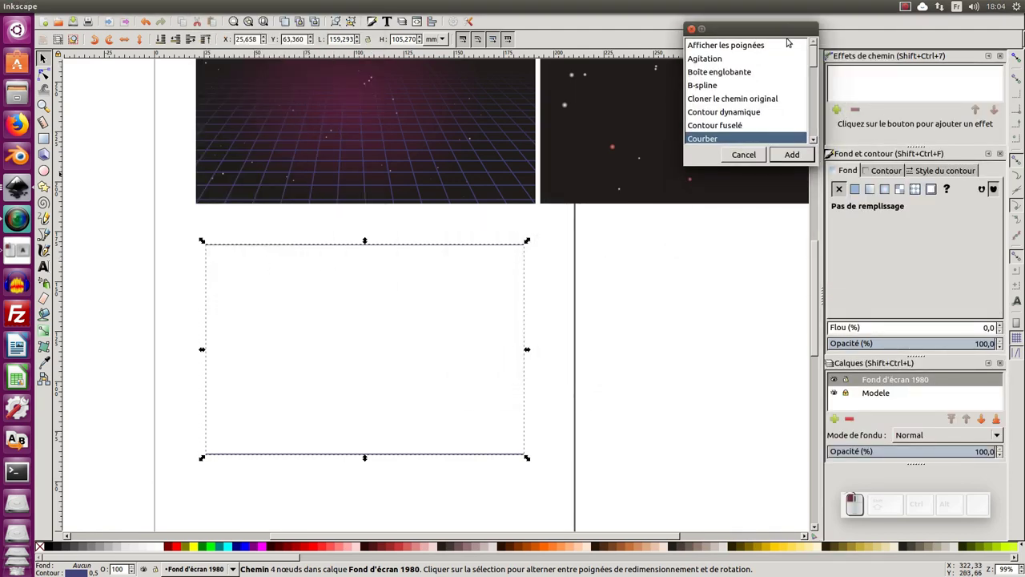
{"action": "left_click_drag", "start_coordinate": [775, 165], "coordinate": [767, 513]}
{"action": "left_click", "coordinate": [745, 273]}
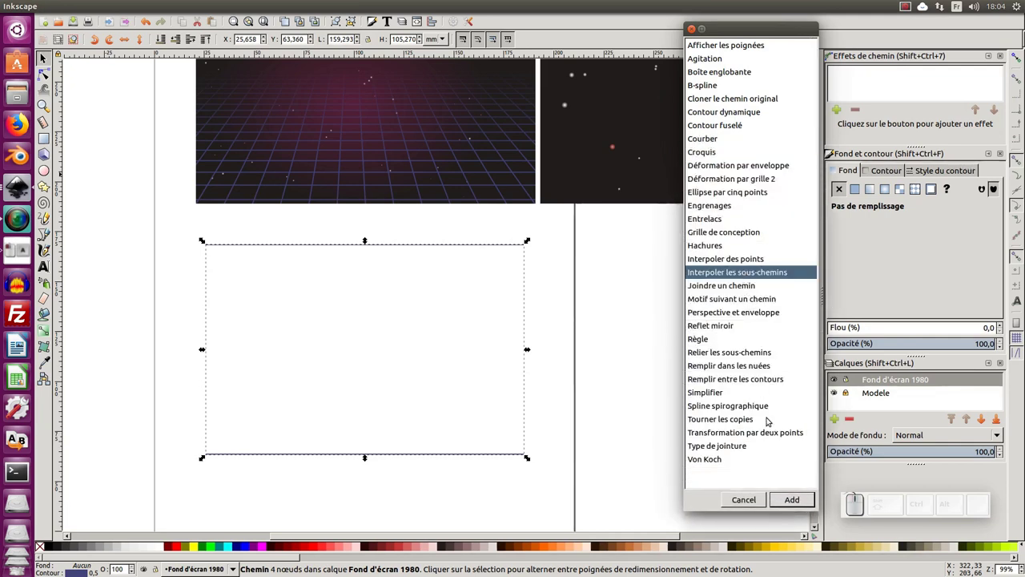
{"action": "left_click", "coordinate": [789, 500]}
{"action": "double_click", "coordinate": [967, 171]}
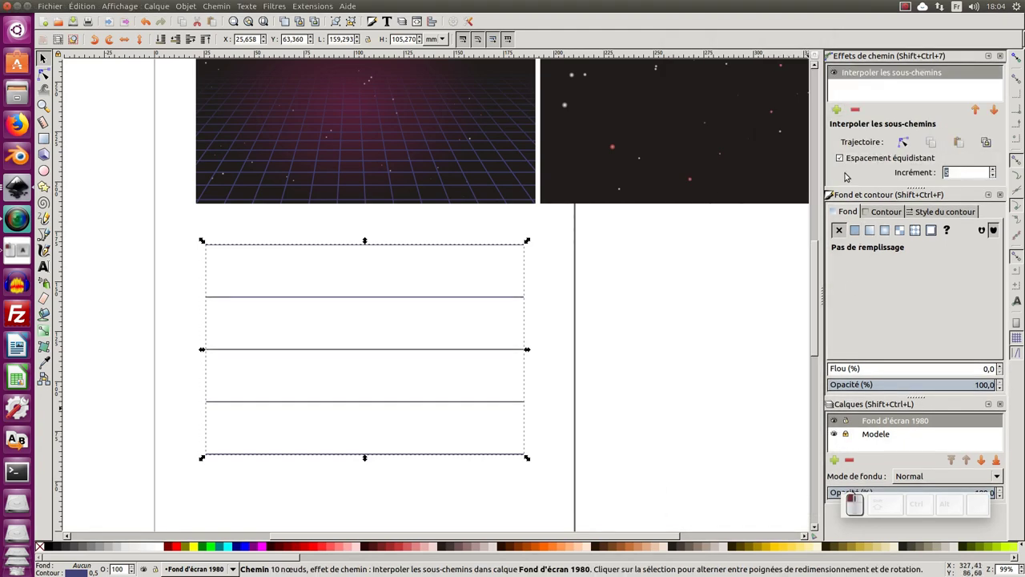
{"action": "type", "text": "20"}
{"action": "key", "text": "Return"}
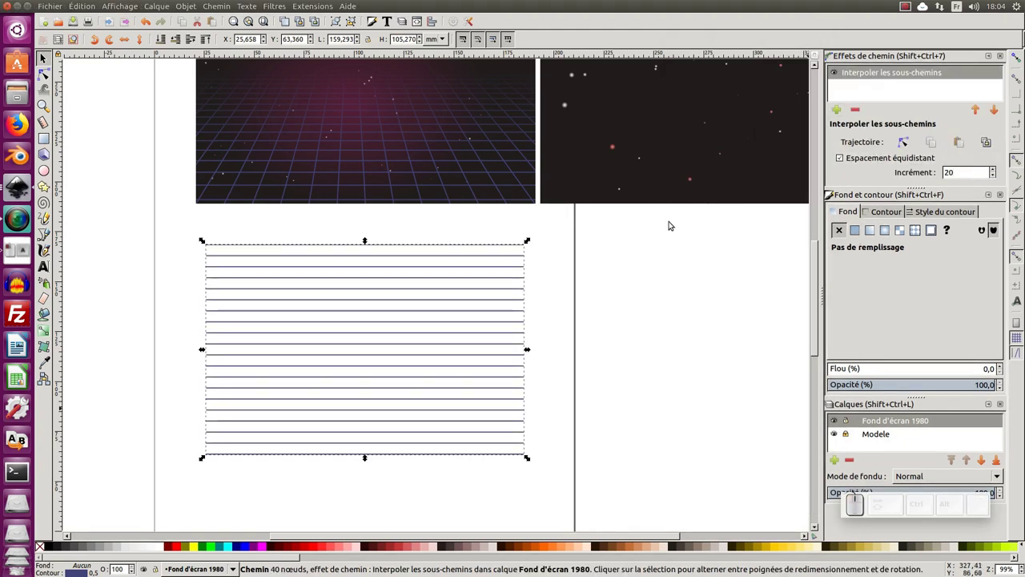
Step: Resize the interpolated set of lines to a square 160 mm wide and 160 mm high
{"action": "left_click", "coordinate": [597, 311]}
{"action": "left_click", "coordinate": [471, 247]}
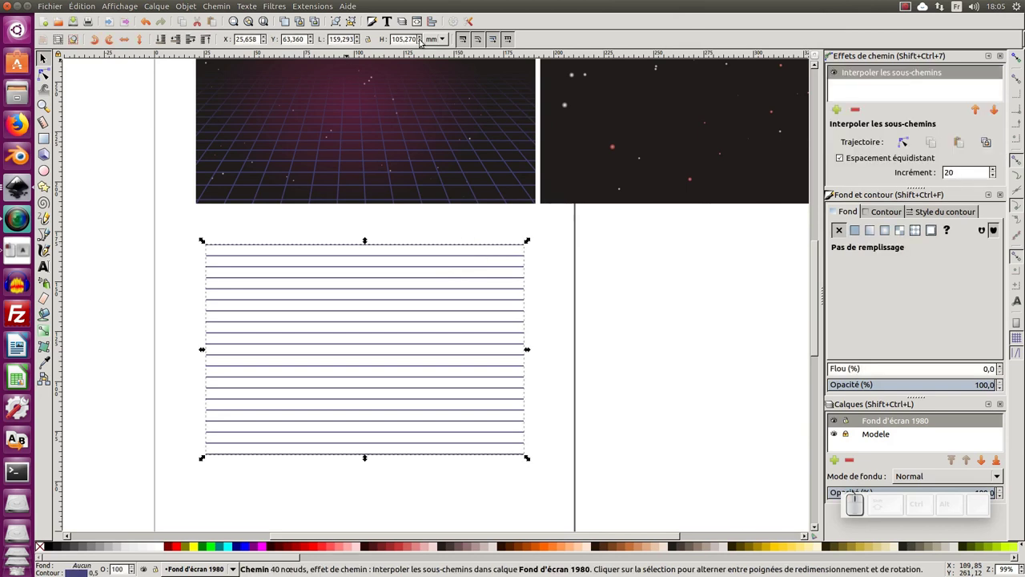
{"action": "triple_click", "coordinate": [343, 38]}
{"action": "type", "text": "160"}
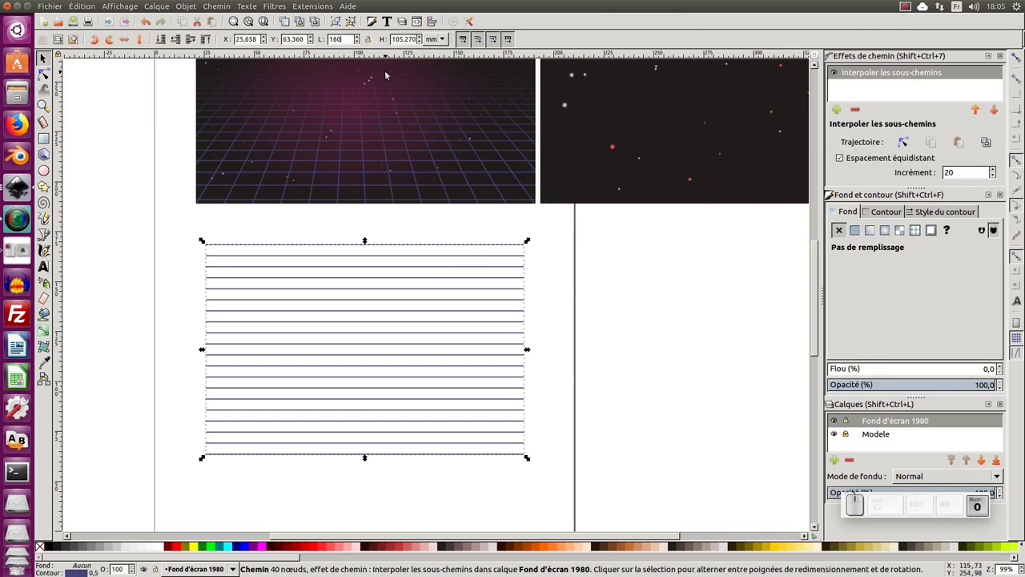
{"action": "key", "text": "Tab"}
{"action": "type", "text": "16"}
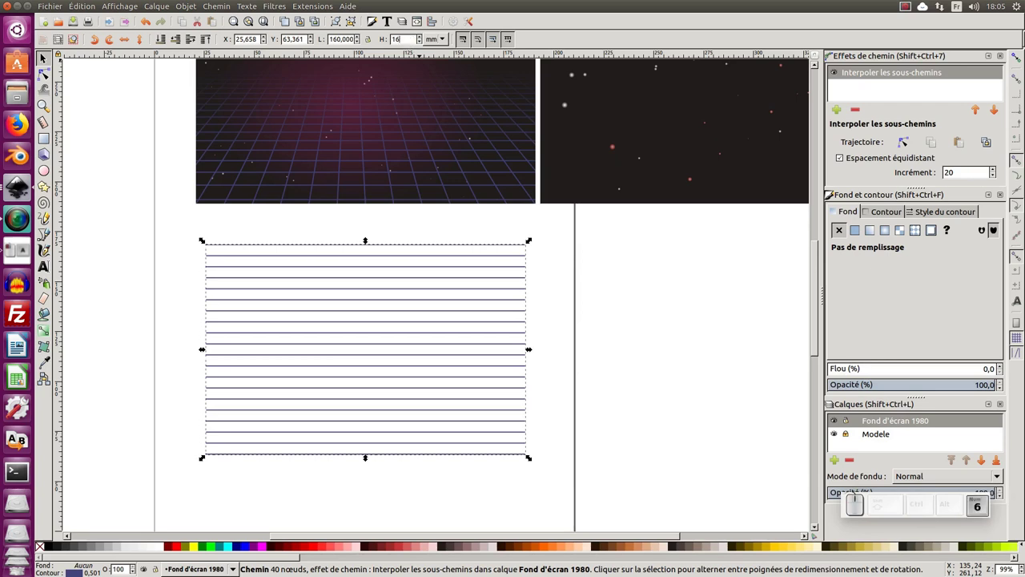
{"action": "type", "text": "0"}
{"action": "key", "text": "Return"}
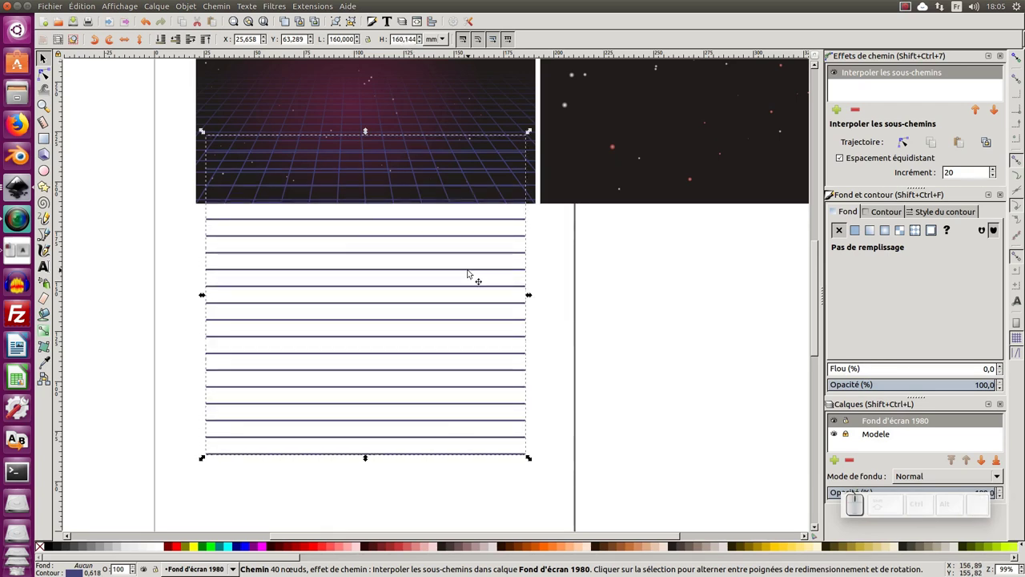
Step: Move the square of lines onto the blank page area just below the model image, at about X 25.6, Y 22.5 mm
{"action": "left_click_drag", "start_coordinate": [468, 274], "coordinate": [481, 350]}
{"action": "key", "text": "minus"}
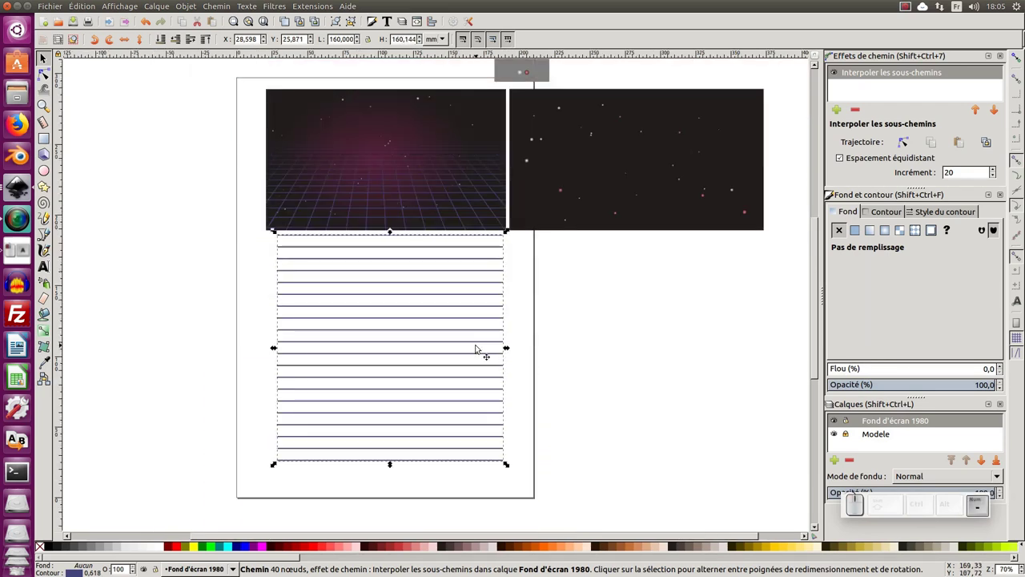
{"action": "scroll", "coordinate": [476, 350], "scroll_direction": "up", "scroll_amount": 1}
{"action": "left_click_drag", "start_coordinate": [464, 277], "coordinate": [437, 295]}
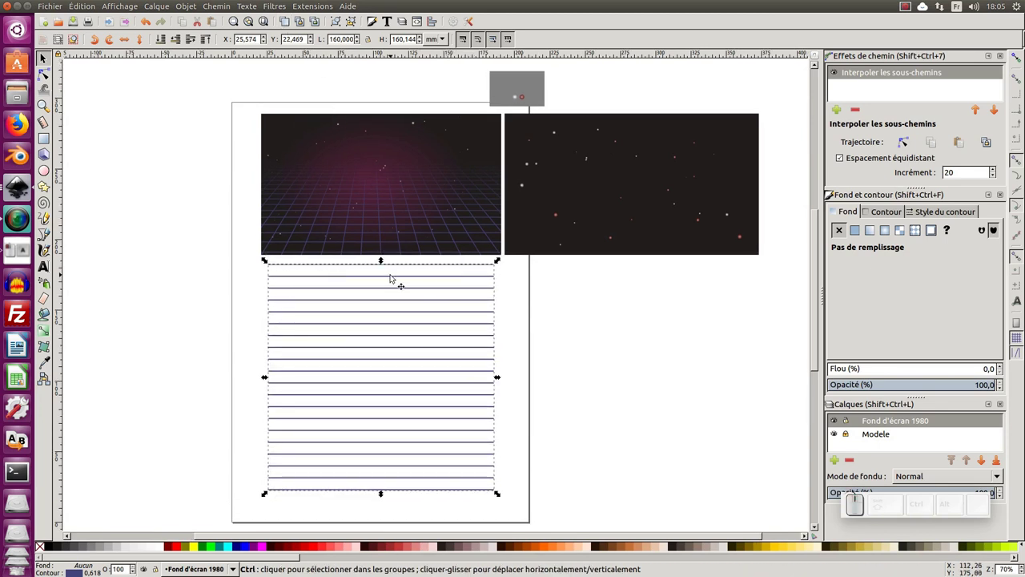
Step: Duplicate the square of horizontal lines in place and rotate the copy 90° so both sets form a grid
{"action": "left_click", "coordinate": [479, 271]}
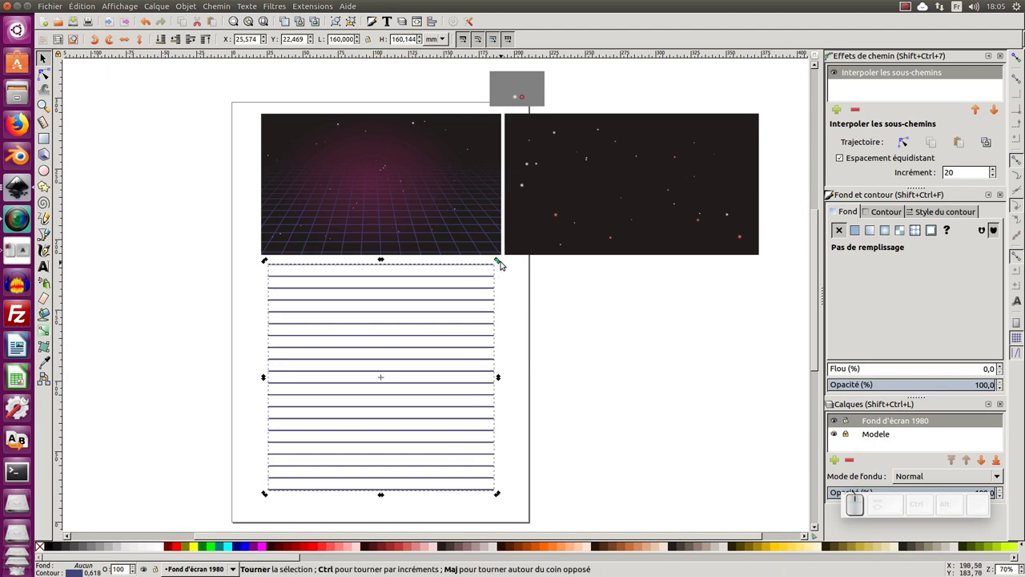
{"action": "left_click_drag", "start_coordinate": [498, 263], "coordinate": [508, 490]}
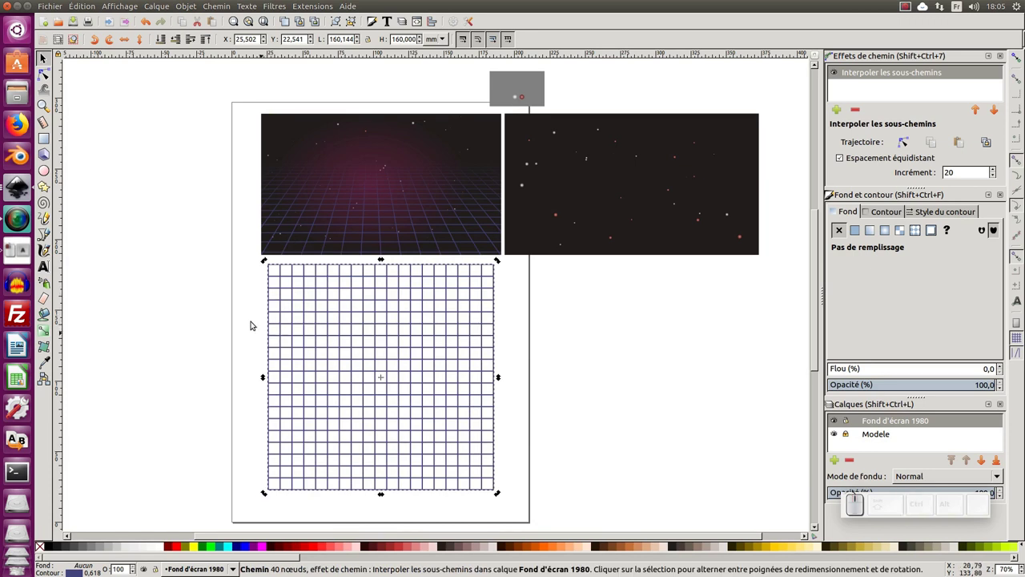
Step: Convert both sets of interpolated lines to plain paths and combine them into a single grid path
{"action": "left_click", "coordinate": [215, 250]}
{"action": "left_click_drag", "start_coordinate": [214, 245], "coordinate": [537, 527]}
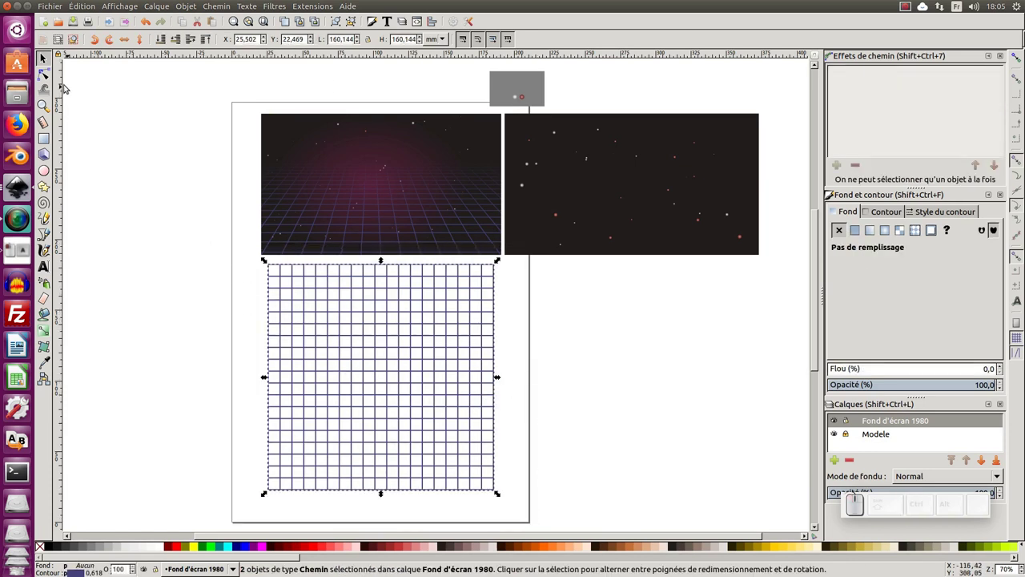
{"action": "left_click", "coordinate": [43, 72]}
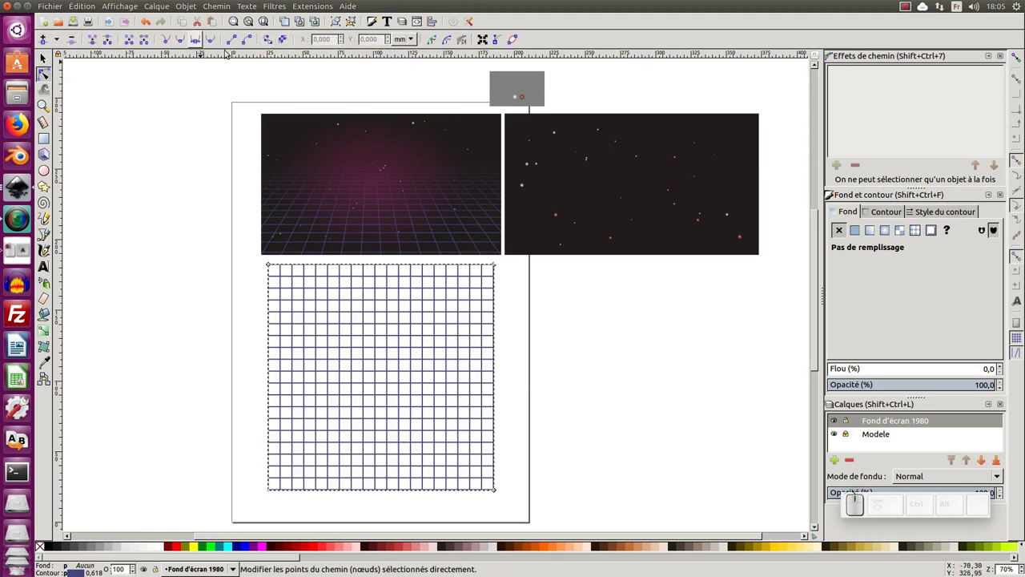
{"action": "left_click", "coordinate": [270, 42]}
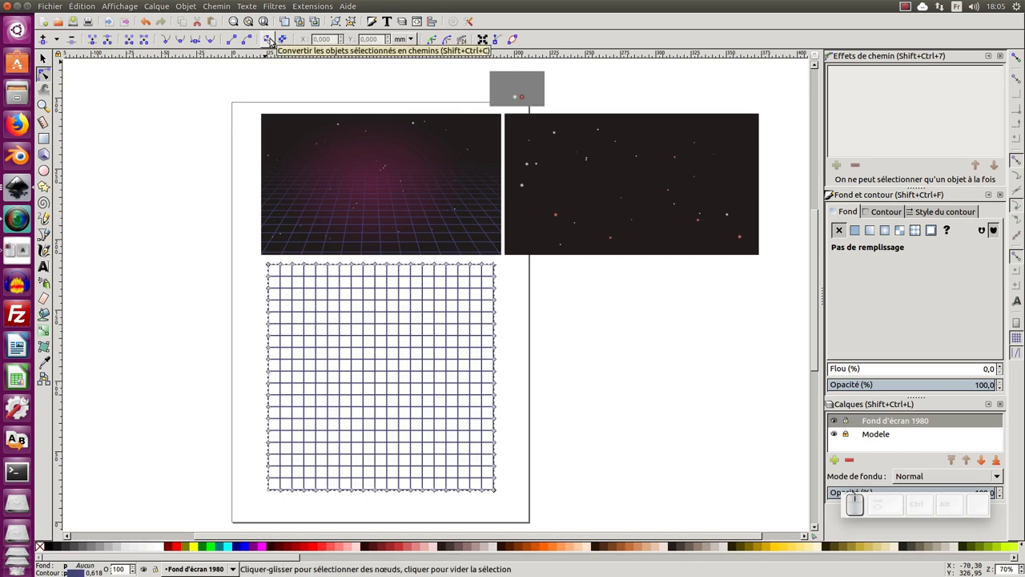
{"action": "left_click", "coordinate": [217, 7]}
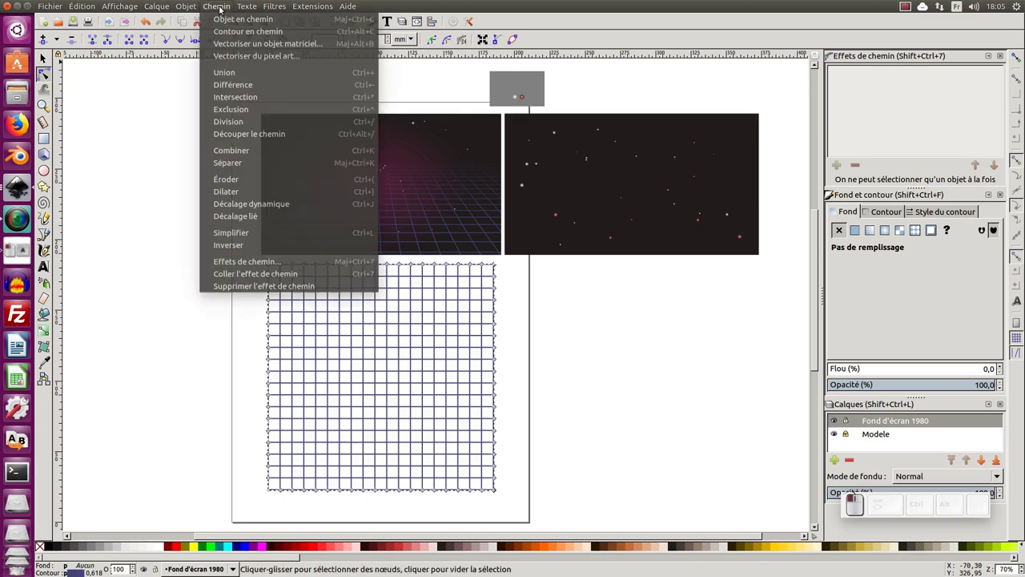
{"action": "left_click", "coordinate": [234, 151]}
{"action": "key", "text": "s"}
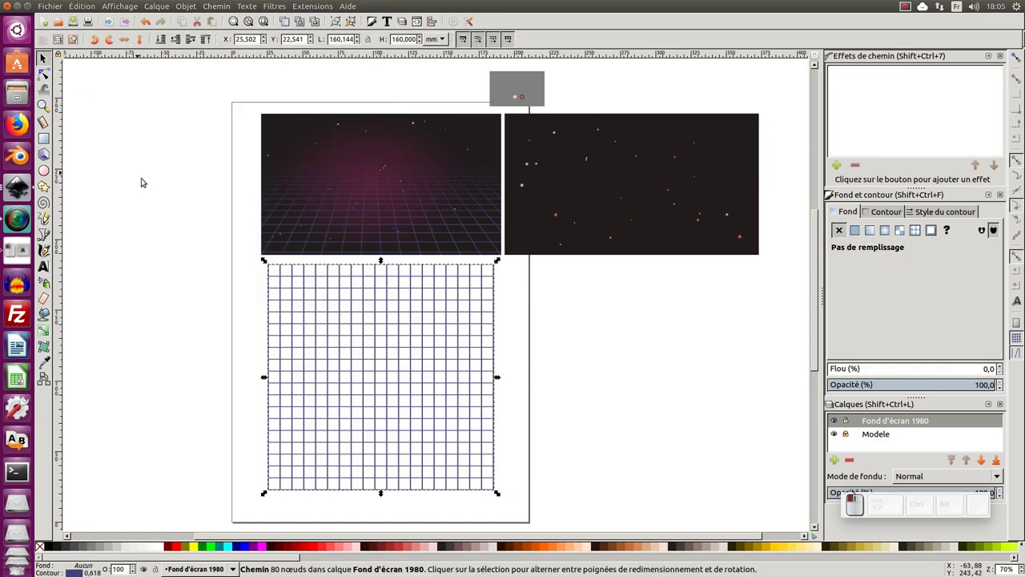
Step: Shift the combined grid slightly and add the Perspective et enveloppe path effect to it
{"action": "left_click", "coordinate": [141, 183]}
{"action": "left_click", "coordinate": [322, 279]}
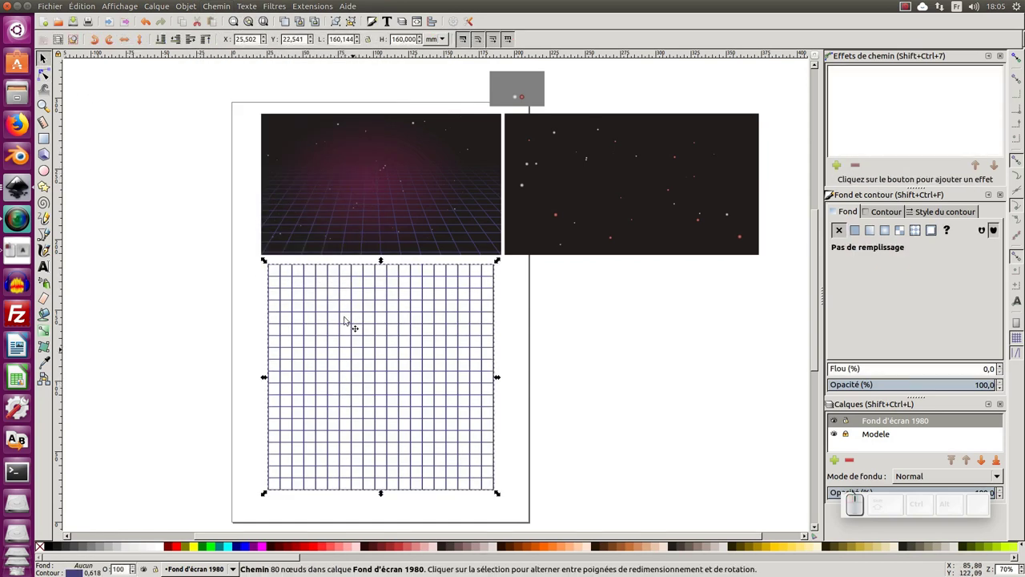
{"action": "left_click_drag", "start_coordinate": [333, 282], "coordinate": [334, 288]}
{"action": "left_click", "coordinate": [837, 164]}
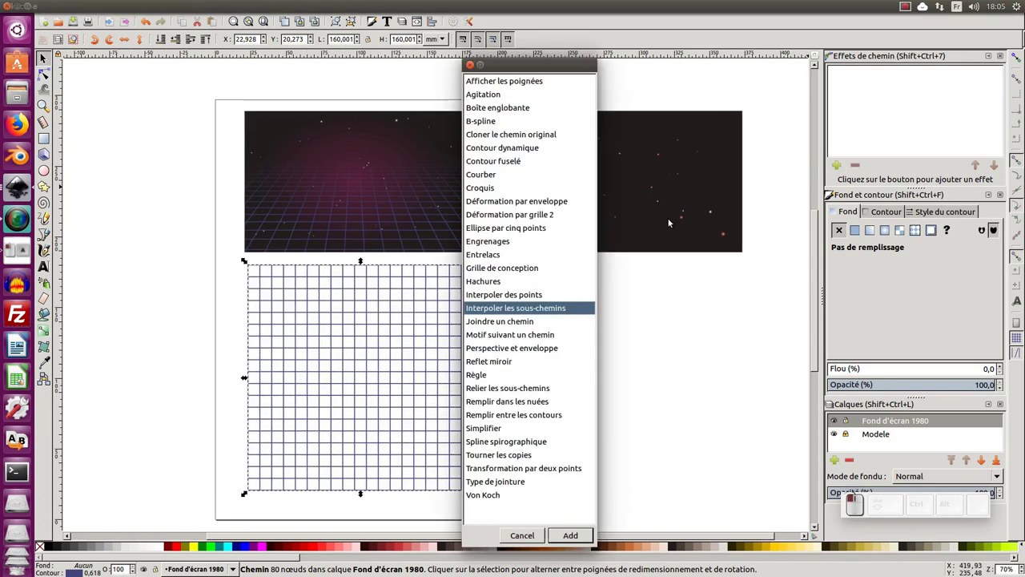
{"action": "left_click_drag", "start_coordinate": [603, 70], "coordinate": [744, 54]}
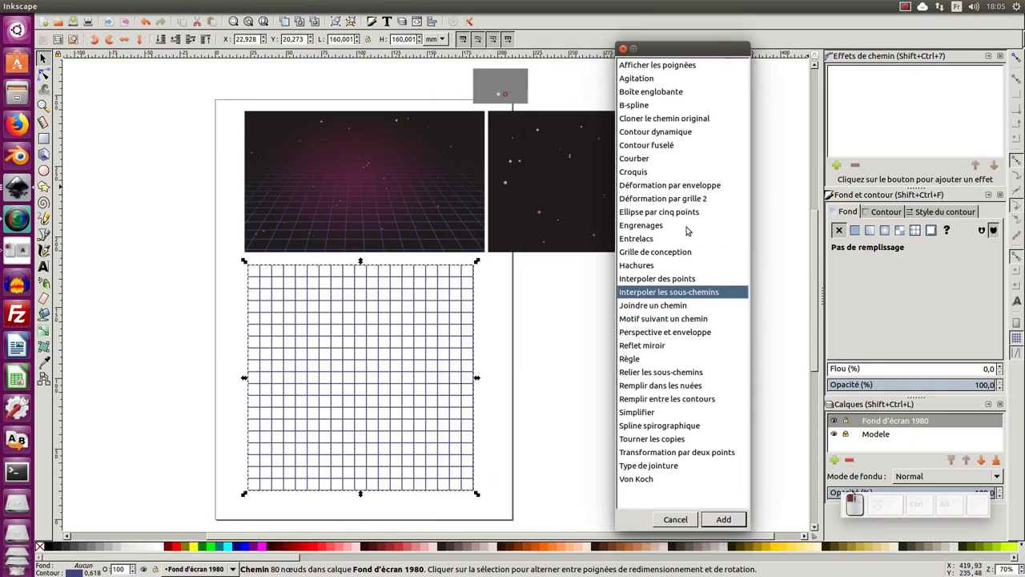
{"action": "left_click", "coordinate": [666, 334]}
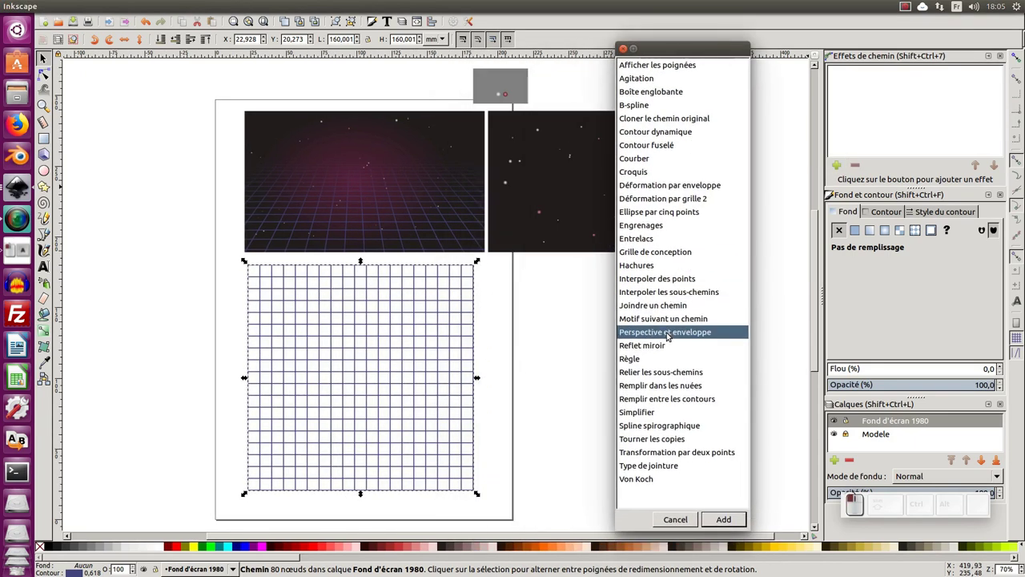
{"action": "left_click", "coordinate": [723, 519]}
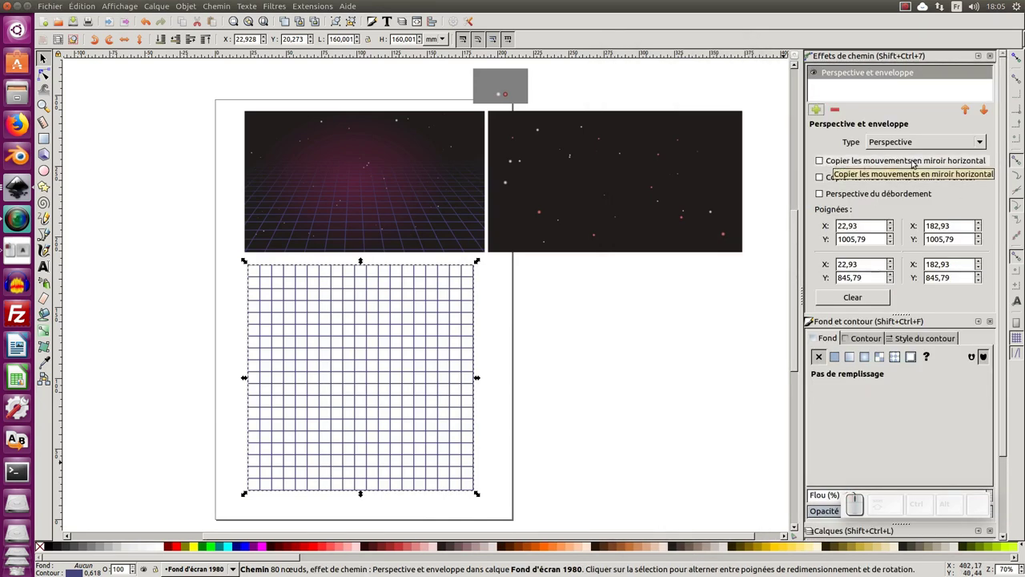
Step: Move the grid over the lower part of the dark starry rectangle, at about X 194.5, Y 91.3 mm
{"action": "scroll", "coordinate": [450, 278], "scroll_direction": "down", "scroll_amount": 1}
{"action": "scroll", "coordinate": [450, 278], "scroll_direction": "right", "scroll_amount": 2}
{"action": "left_click_drag", "start_coordinate": [358, 255], "coordinate": [605, 153]}
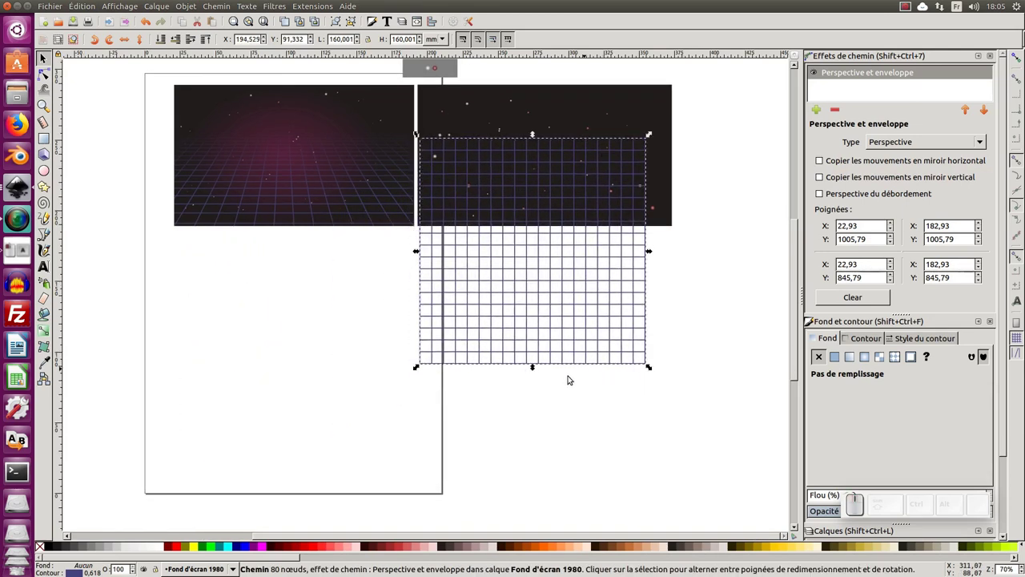
Step: Try to distort the grid by pulling its upper-left corner handle inward with horizontal mirroring of movements enabled, and undo it
{"action": "left_click", "coordinate": [820, 161]}
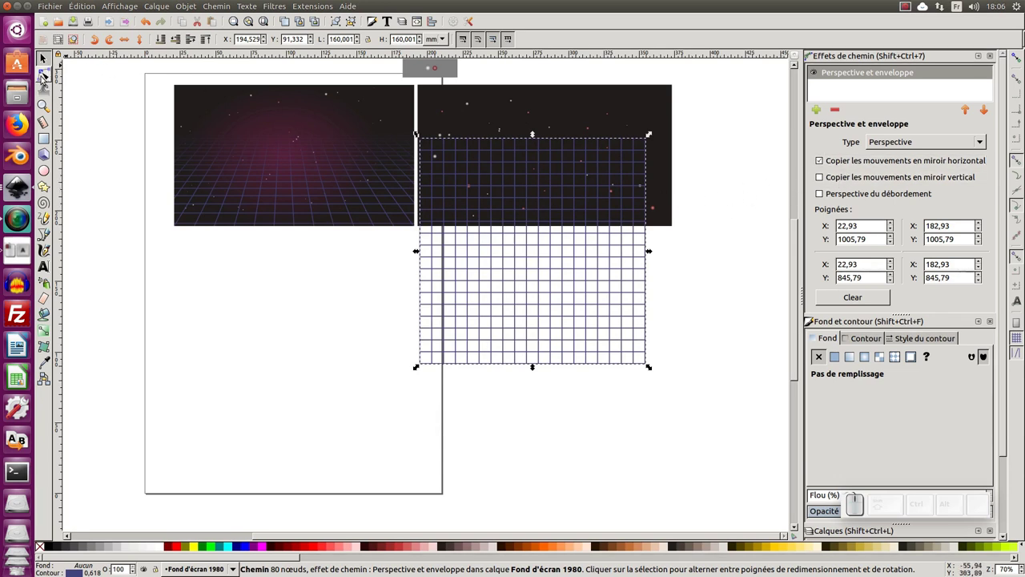
{"action": "left_click", "coordinate": [43, 74]}
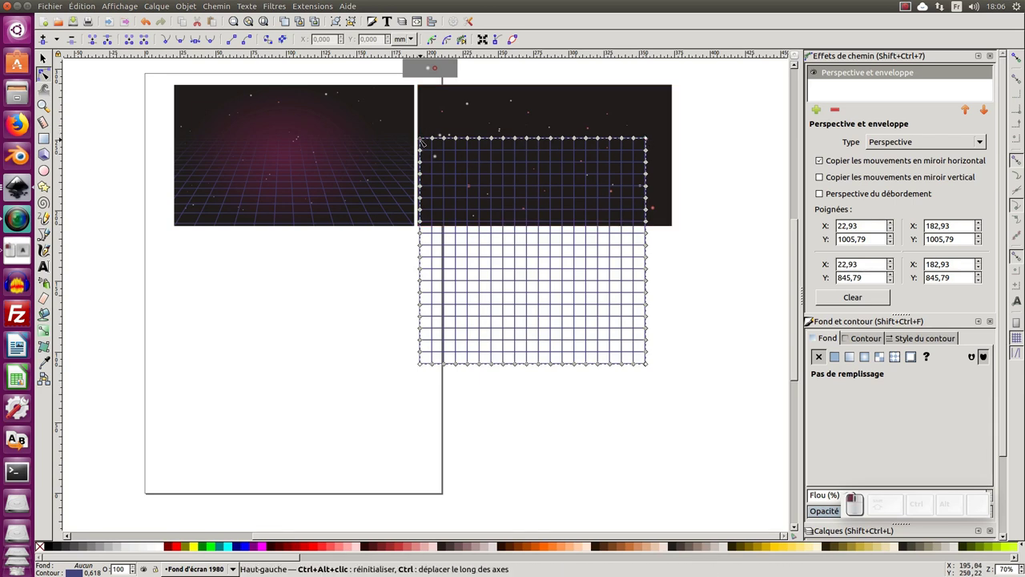
{"action": "left_click_drag", "start_coordinate": [421, 138], "coordinate": [504, 170]}
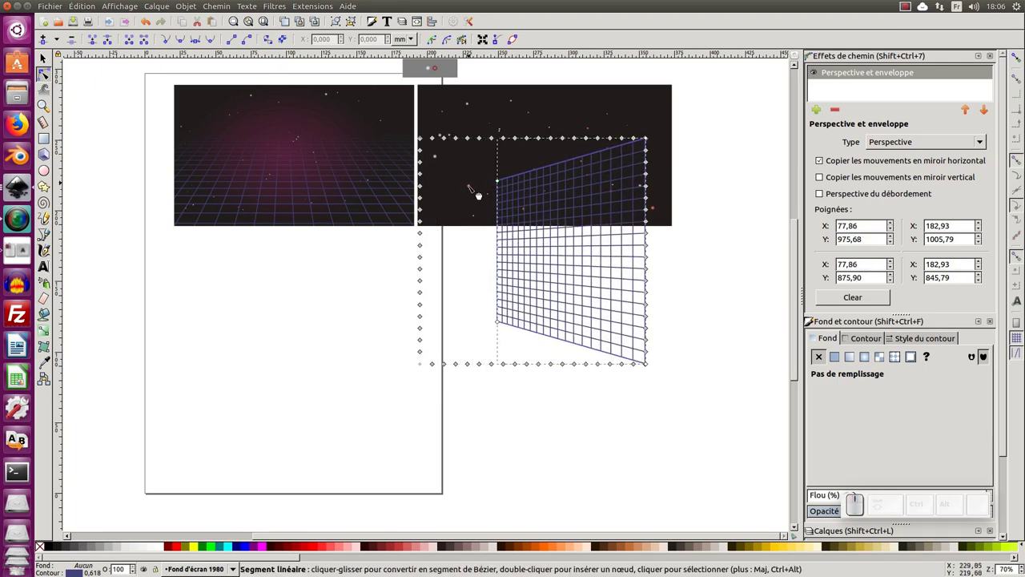
{"action": "key", "text": "ctrl+z"}
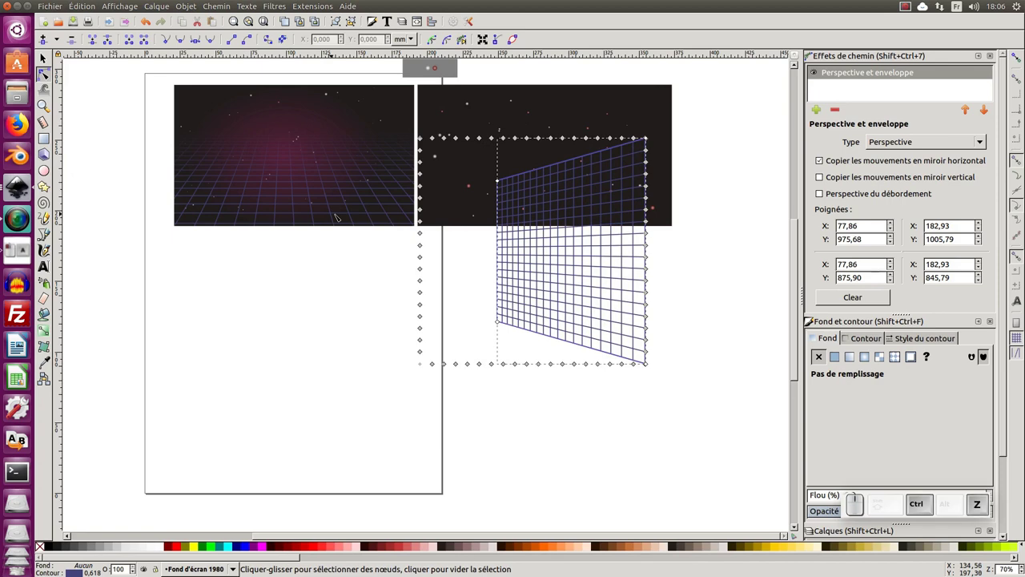
{"action": "left_click", "coordinate": [46, 61]}
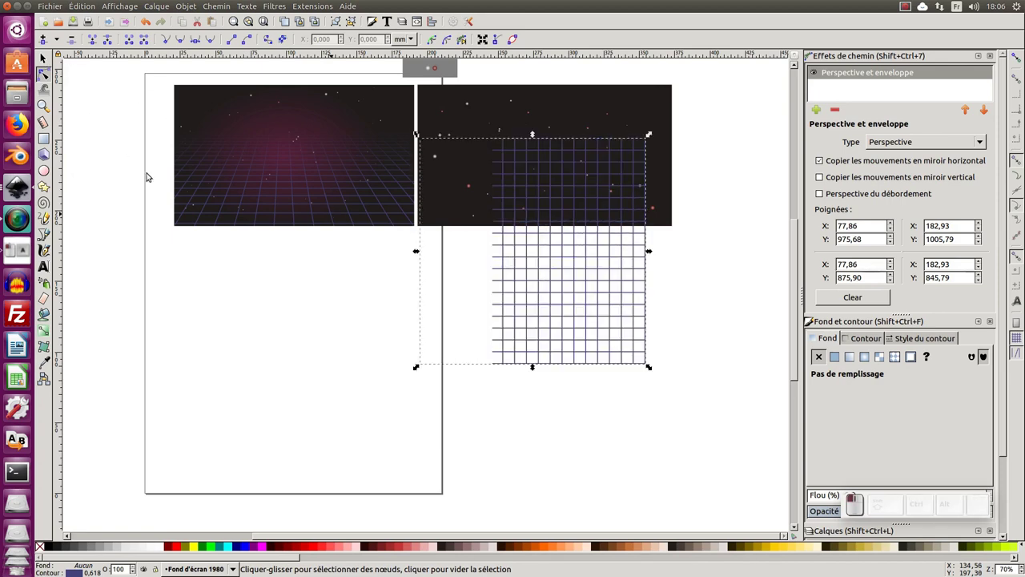
{"action": "left_click", "coordinate": [193, 215]}
{"action": "left_click", "coordinate": [445, 240]}
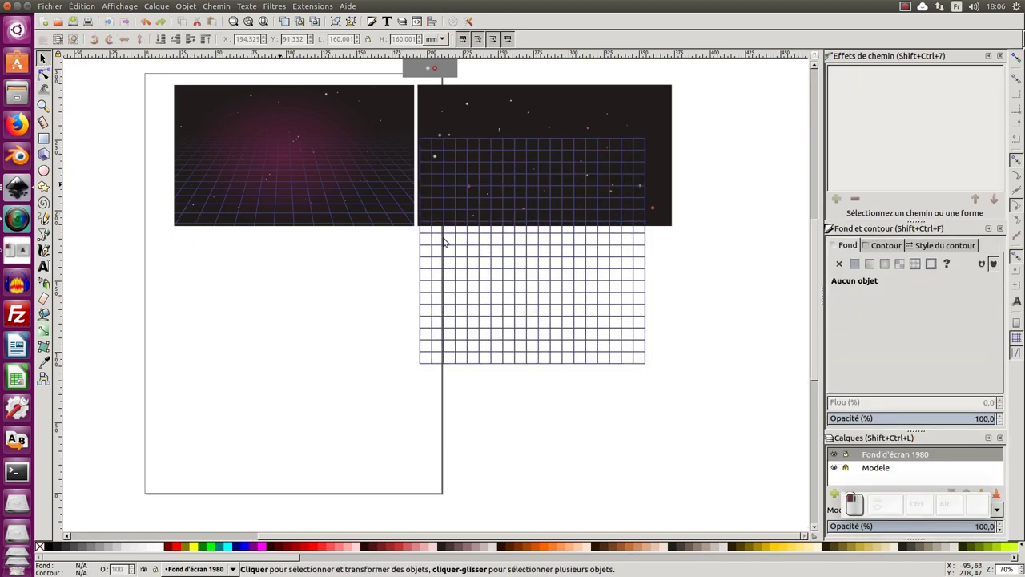
Step: Set the grid's perspective effect to mirror handle movements vertically and not horizontally
{"action": "left_click", "coordinate": [547, 275]}
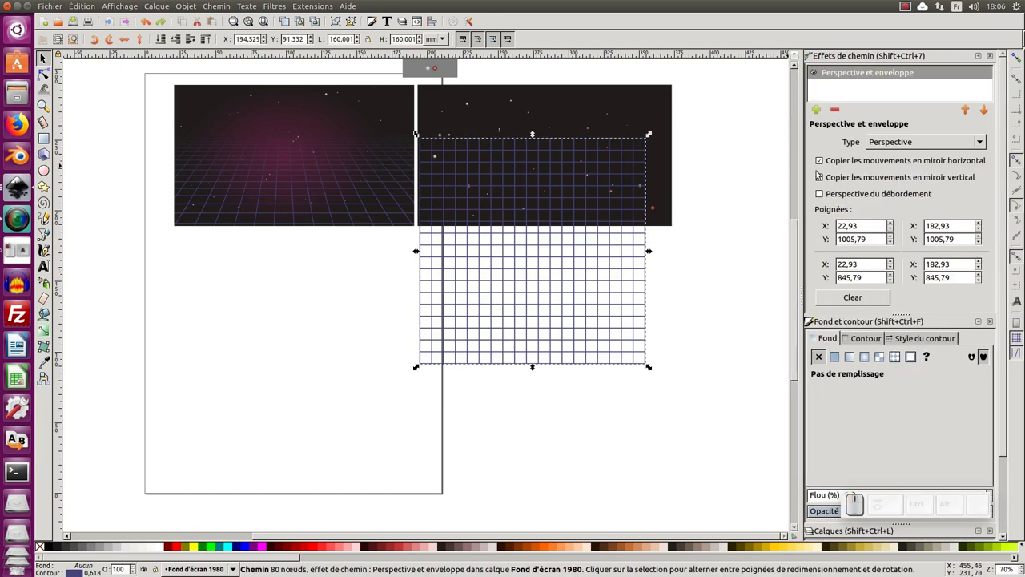
{"action": "left_click", "coordinate": [908, 177]}
{"action": "left_click", "coordinate": [881, 161]}
Step: Shape the grid into a floor-like trapezoid with its corner handles, keeping the far edge narrow and spreading the near edge far wider
{"action": "left_click", "coordinate": [43, 73]}
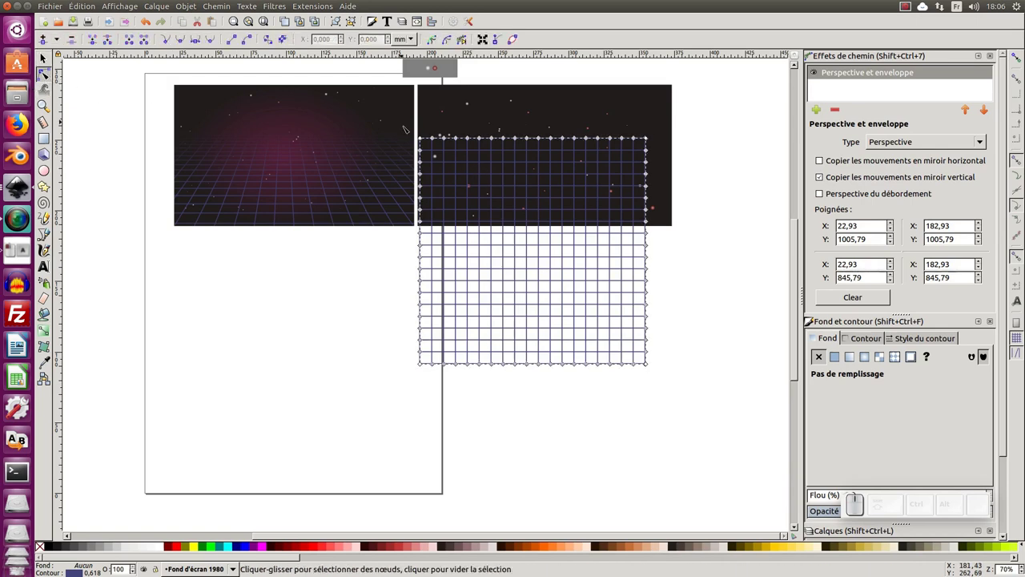
{"action": "mouse_move", "coordinate": [420, 138]}
{"action": "left_mouse_down"}
{"action": "mouse_move", "coordinate": [445, 158]}
{"action": "mouse_move", "coordinate": [424, 145]}
{"action": "left_mouse_up"}
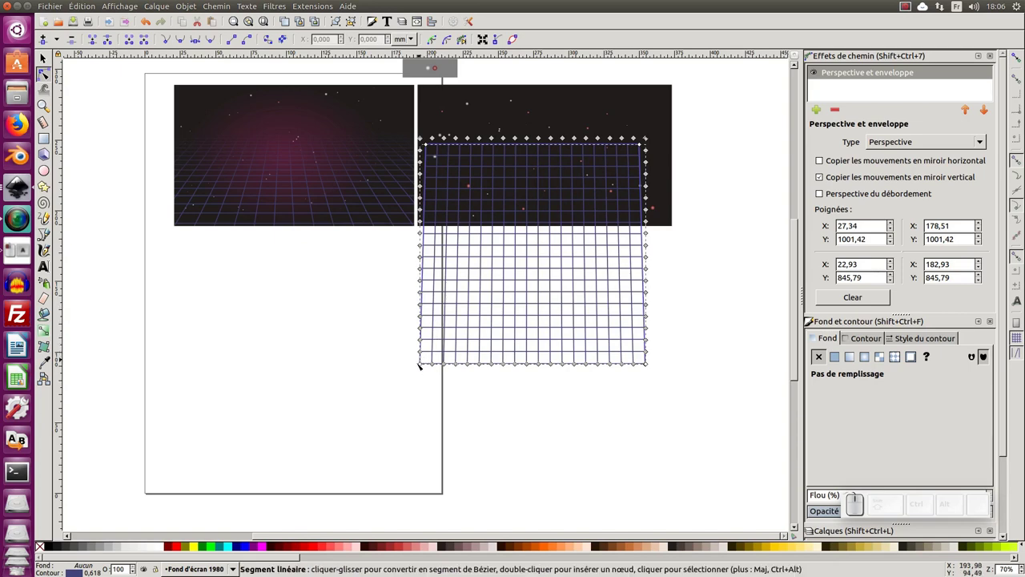
{"action": "left_click_drag", "start_coordinate": [419, 365], "coordinate": [339, 319]}
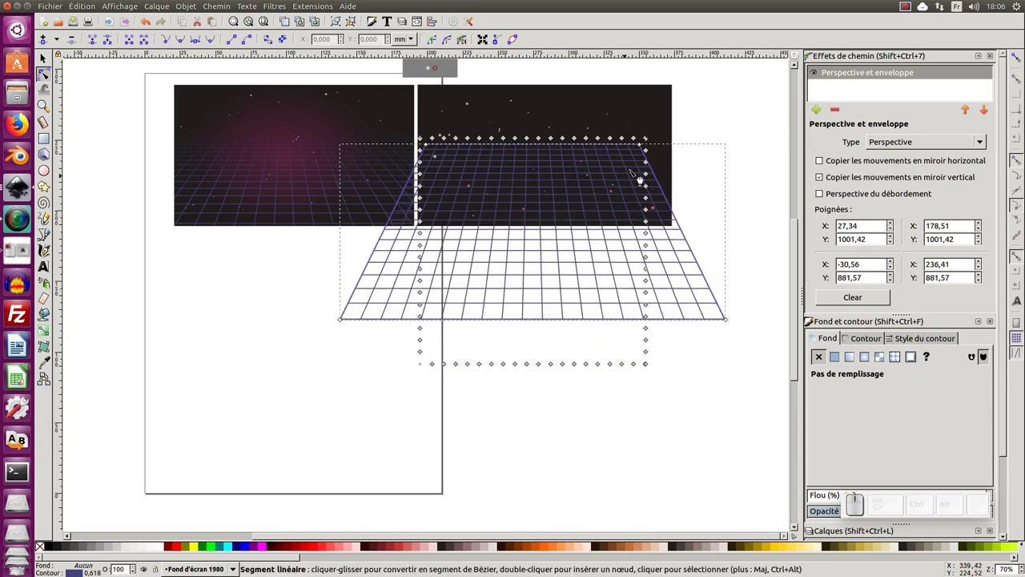
{"action": "left_click_drag", "start_coordinate": [673, 149], "coordinate": [673, 142]}
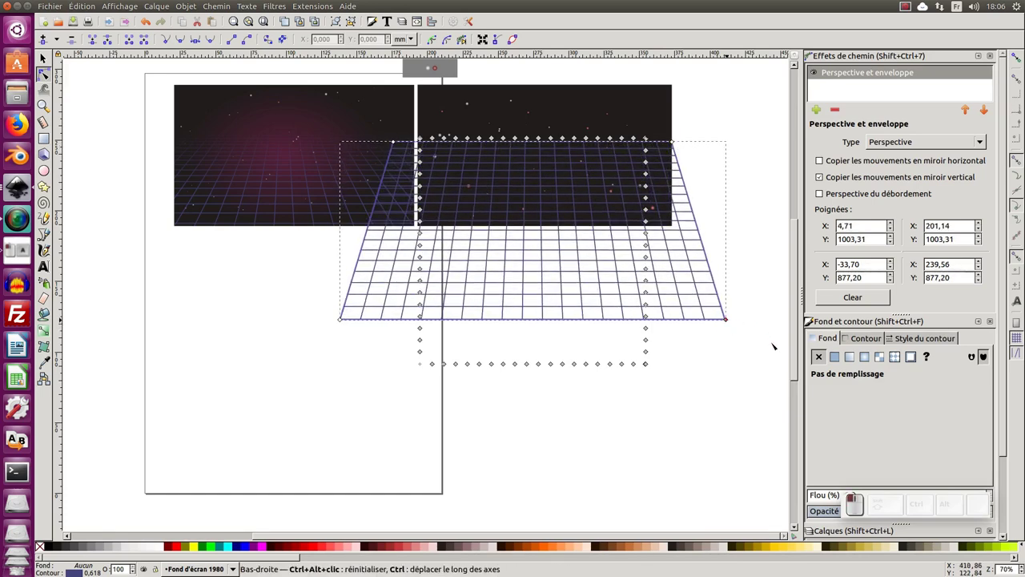
{"action": "left_click_drag", "start_coordinate": [774, 346], "coordinate": [778, 350]}
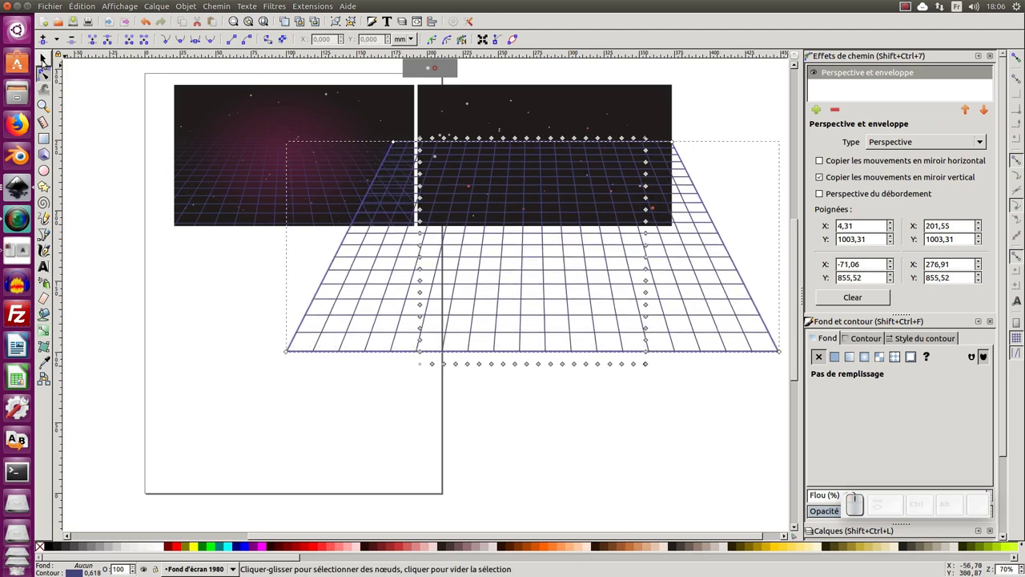
Step: Resize the perspective grid to about 331 mm wide and 132.5 mm high, positioned at about X 118.3, Y 115.7 mm
{"action": "left_click", "coordinate": [43, 57]}
{"action": "left_click_drag", "start_coordinate": [282, 247], "coordinate": [308, 255]}
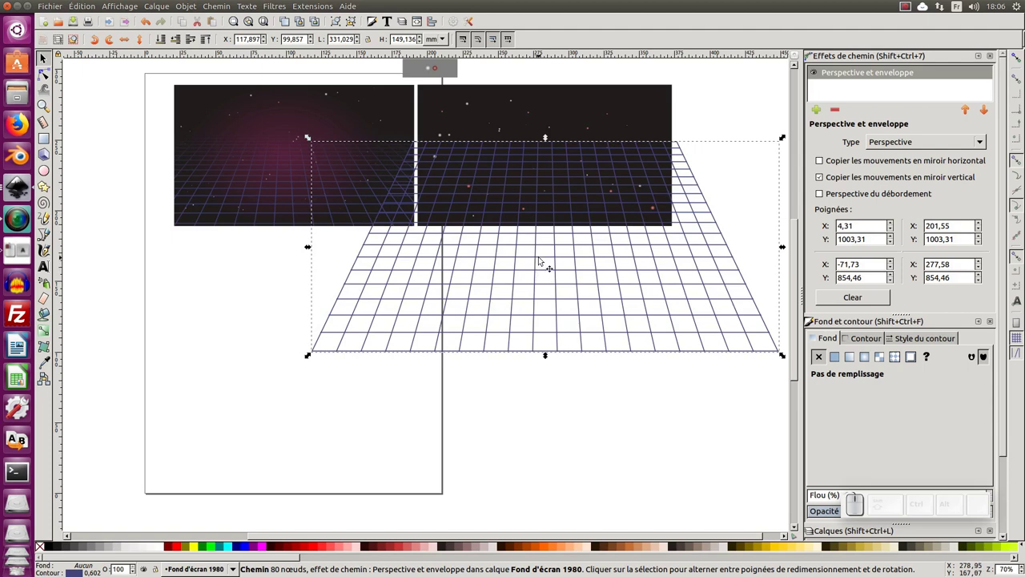
{"action": "left_click_drag", "start_coordinate": [539, 260], "coordinate": [544, 263]}
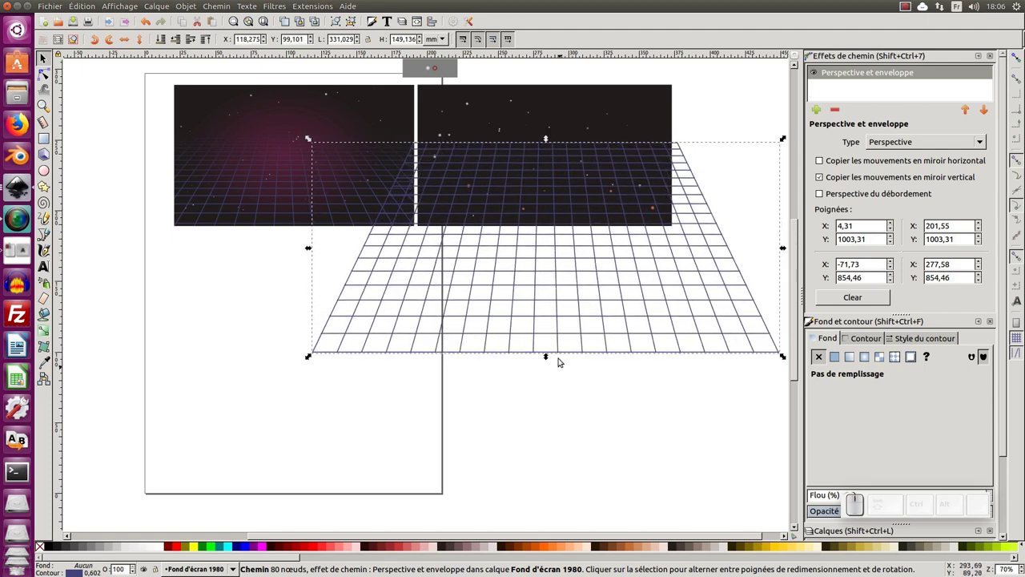
{"action": "mouse_move", "coordinate": [546, 357]}
{"action": "left_mouse_down"}
{"action": "mouse_move", "coordinate": [550, 327]}
{"action": "mouse_move", "coordinate": [549, 338]}
{"action": "left_mouse_up"}
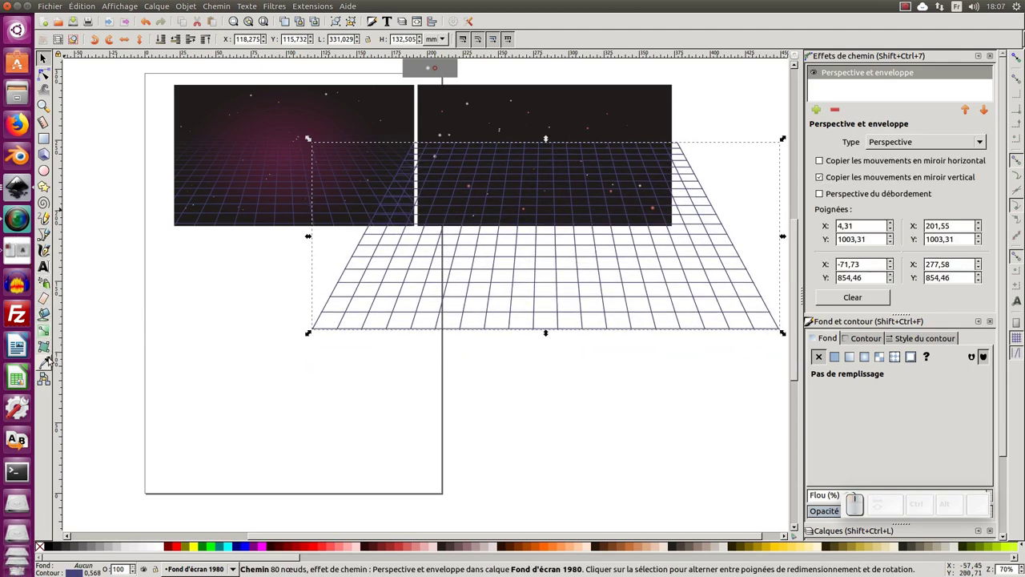
Step: Apply a linear gradient to the grid's stroke, running vertically from opaque blue to transparent at the far edge
{"action": "left_click", "coordinate": [45, 332]}
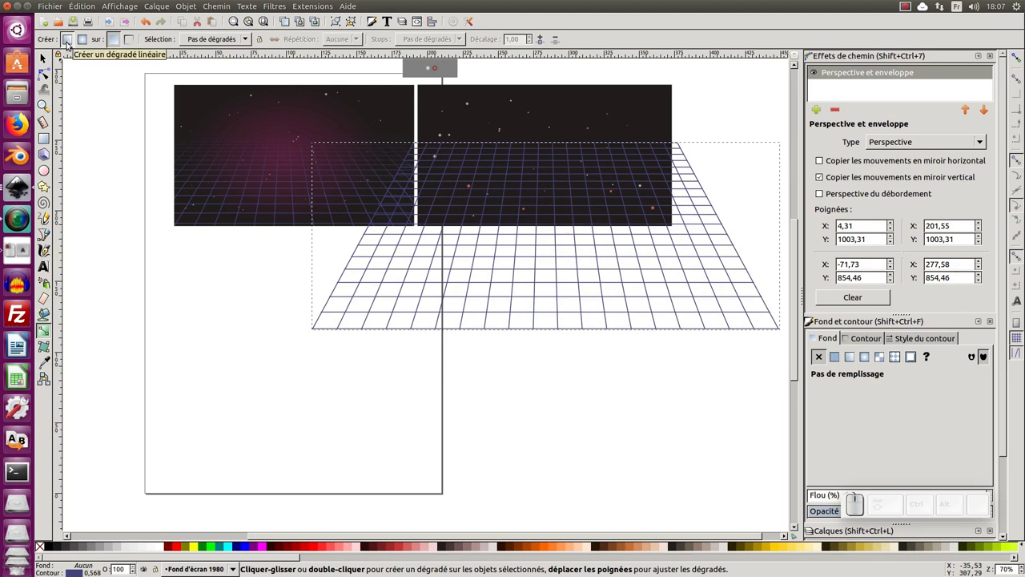
{"action": "left_click", "coordinate": [130, 40]}
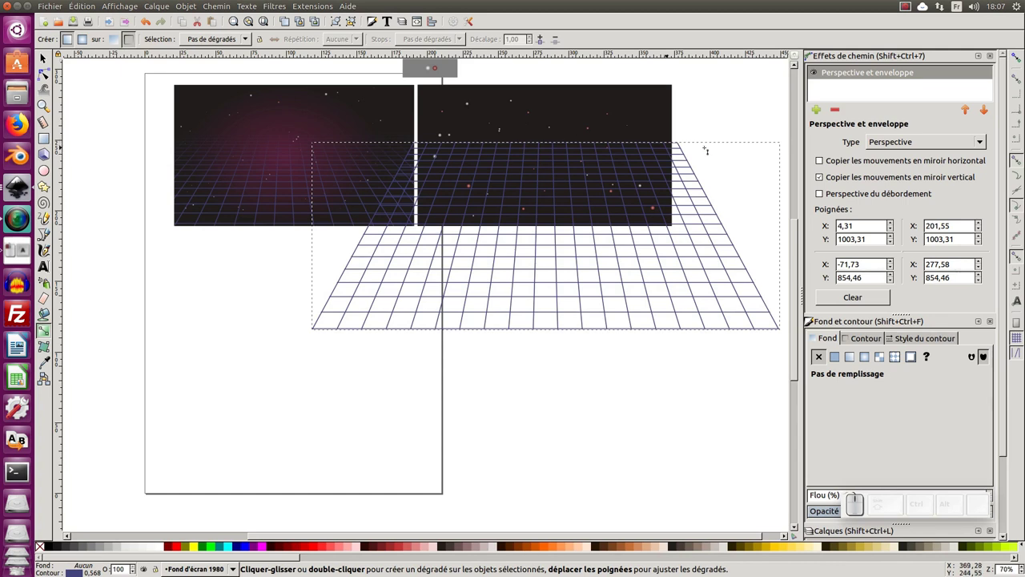
{"action": "left_click_drag", "start_coordinate": [680, 145], "coordinate": [693, 321]}
{"action": "left_click_drag", "start_coordinate": [682, 147], "coordinate": [629, 297]}
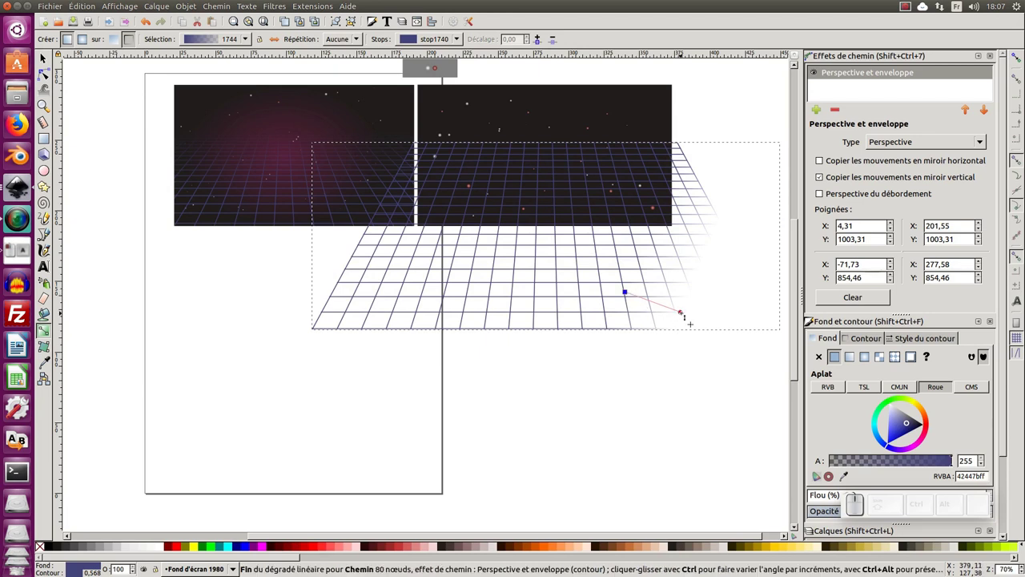
{"action": "left_click_drag", "start_coordinate": [682, 312], "coordinate": [625, 145]}
{"action": "left_click_drag", "start_coordinate": [630, 295], "coordinate": [630, 190]}
Step: Lengthen the stroke gradient by lowering its opaque end so the grid's far edge fades more gradually, and deselect the grid
{"action": "scroll", "coordinate": [591, 167], "scroll_direction": "up", "scroll_amount": 2}
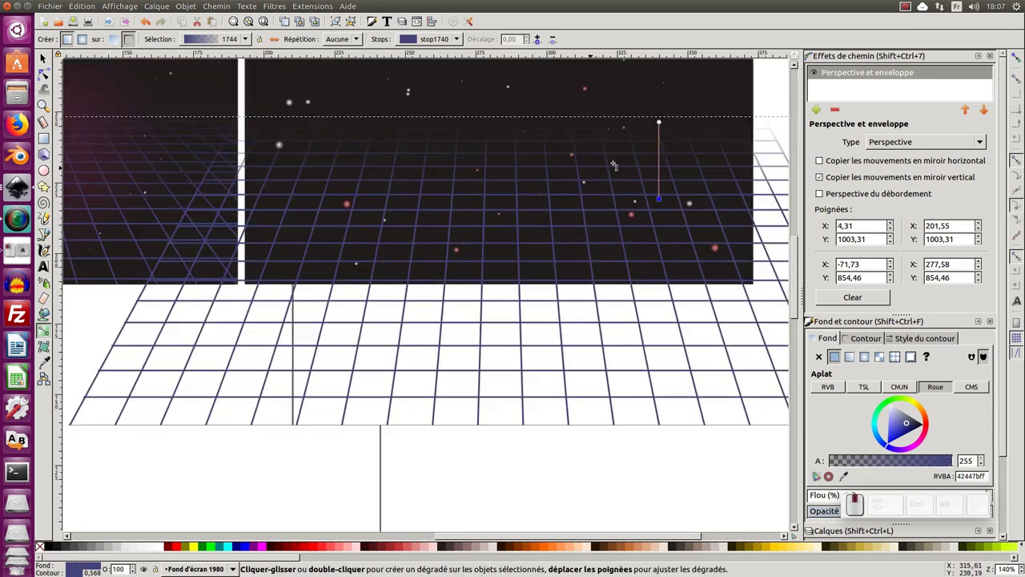
{"action": "left_click_drag", "start_coordinate": [660, 122], "coordinate": [660, 125]}
{"action": "left_click_drag", "start_coordinate": [659, 200], "coordinate": [664, 256]}
{"action": "key", "text": "s"}
{"action": "key", "text": "minus"}
{"action": "key", "text": "minus"}
{"action": "key", "text": "minus"}
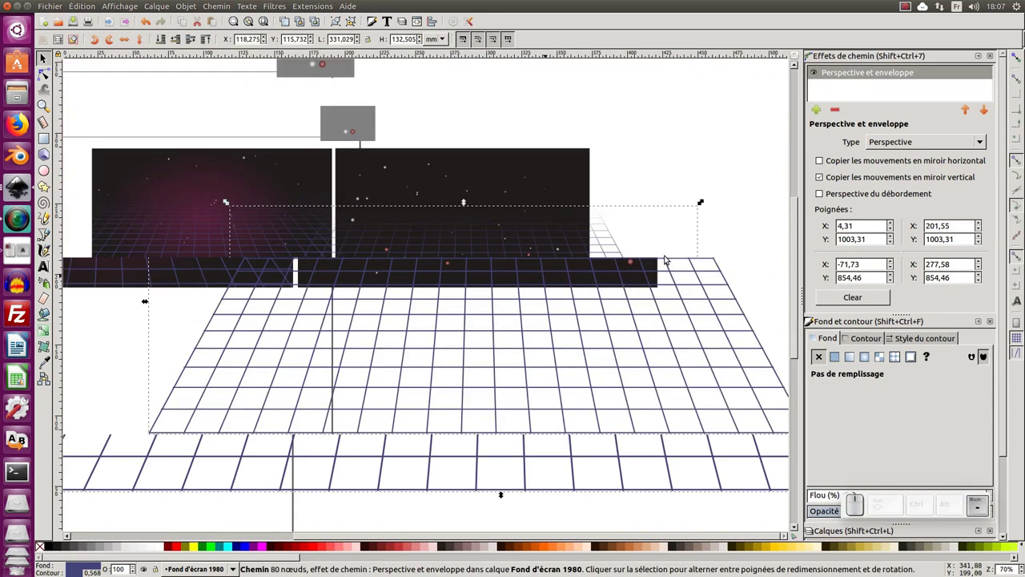
{"action": "key", "text": "Escape"}
{"action": "scroll", "coordinate": [586, 294], "scroll_direction": "up", "scroll_amount": 1}
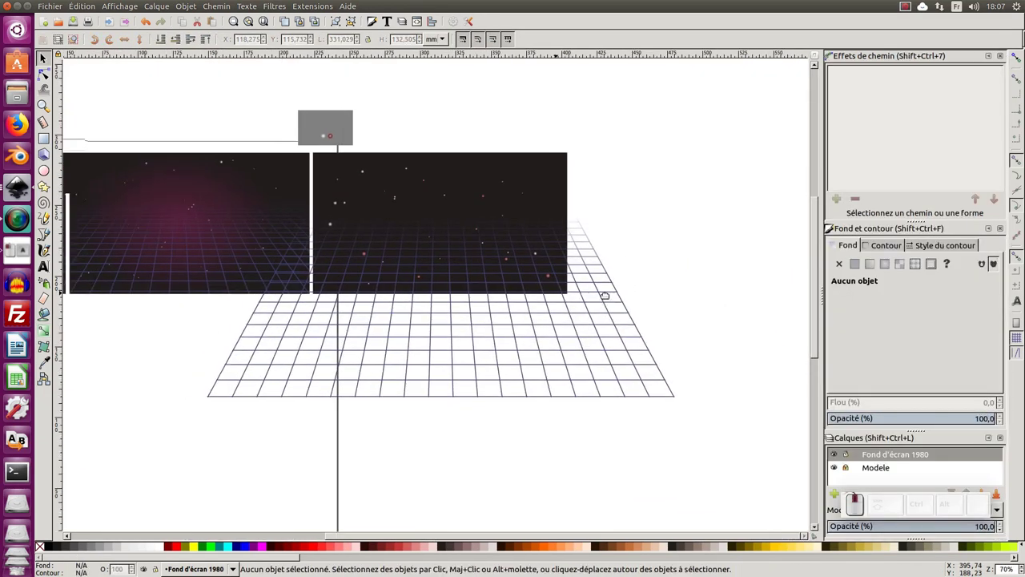
{"action": "scroll", "coordinate": [604, 297], "scroll_direction": "left", "scroll_amount": 2}
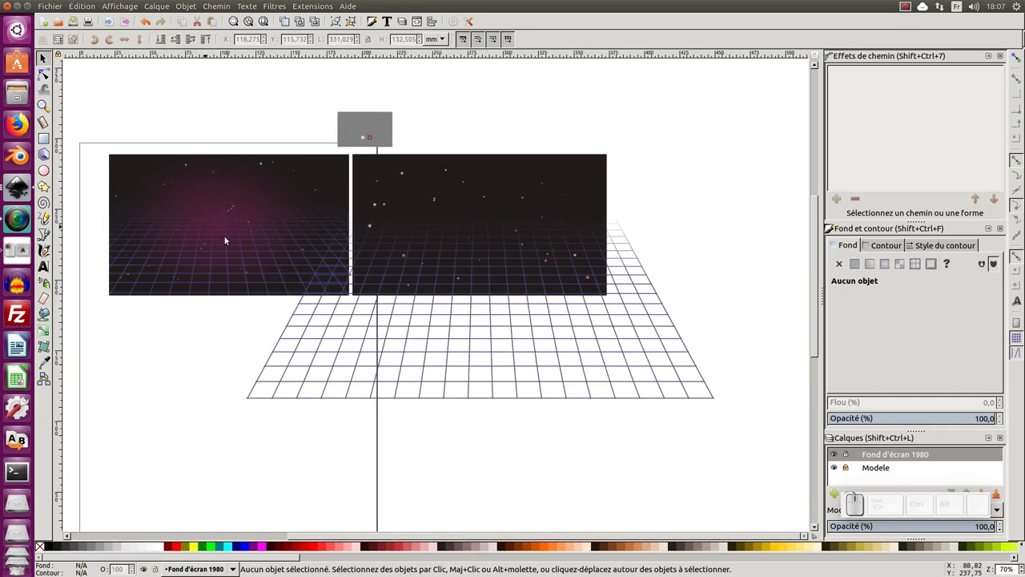
Step: Draw an ellipse about 150 mm wide and 90 mm high without stroke, placed roughly centred over the dark background rectangle
{"action": "left_click", "coordinate": [44, 170]}
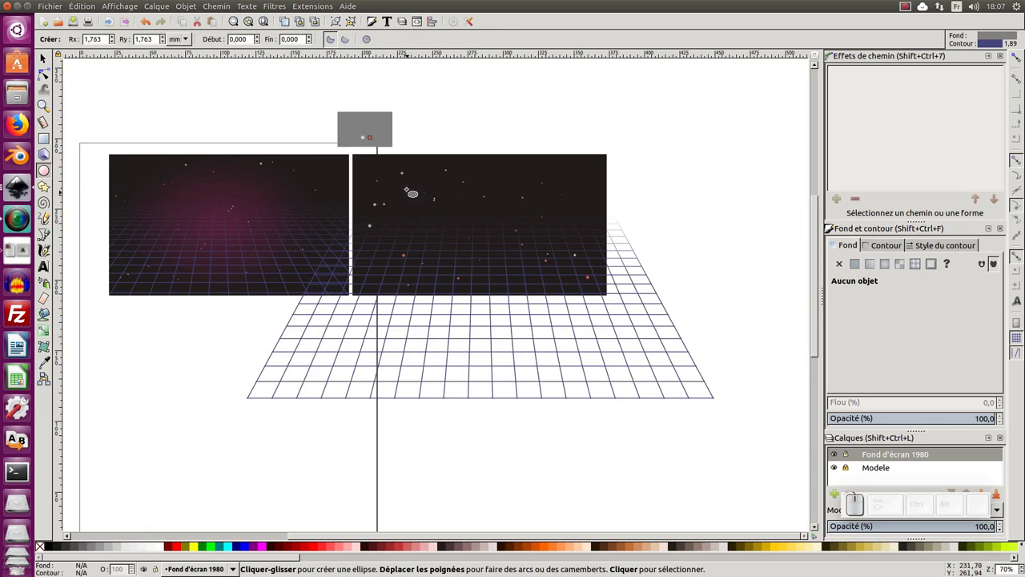
{"action": "left_click_drag", "start_coordinate": [386, 164], "coordinate": [552, 279]}
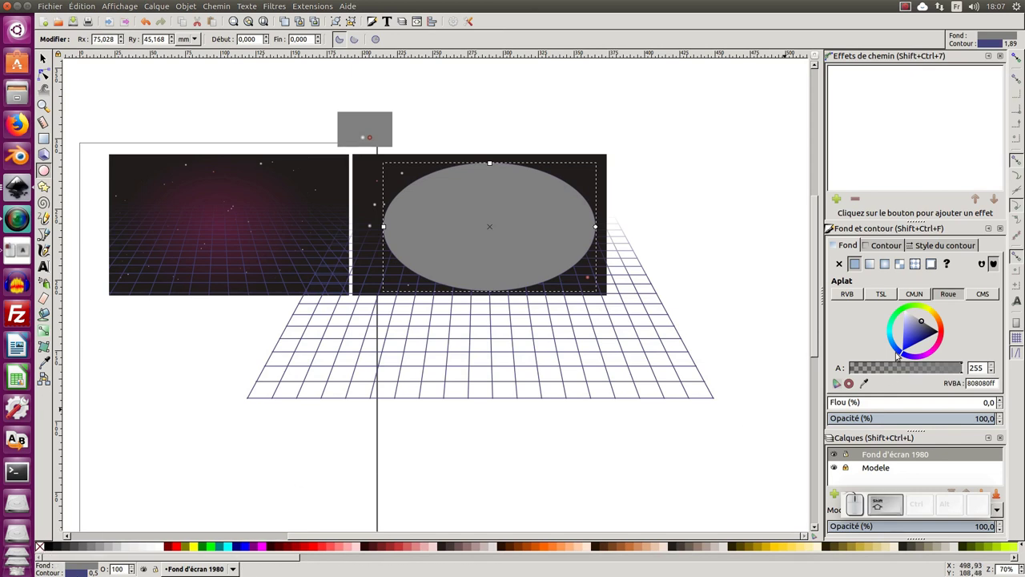
{"action": "left_click", "coordinate": [886, 245]}
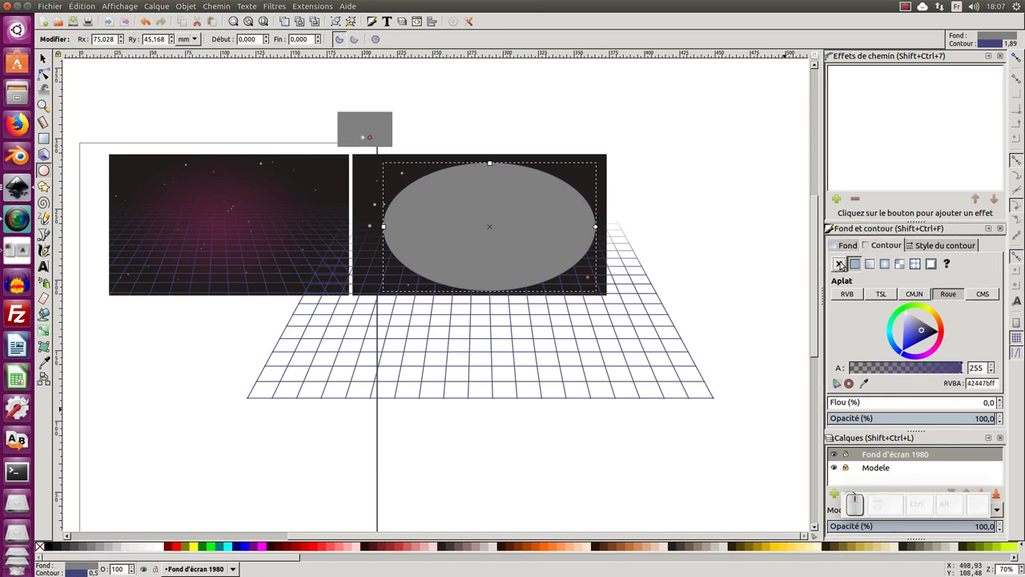
{"action": "left_click", "coordinate": [839, 264]}
{"action": "left_click", "coordinate": [44, 60]}
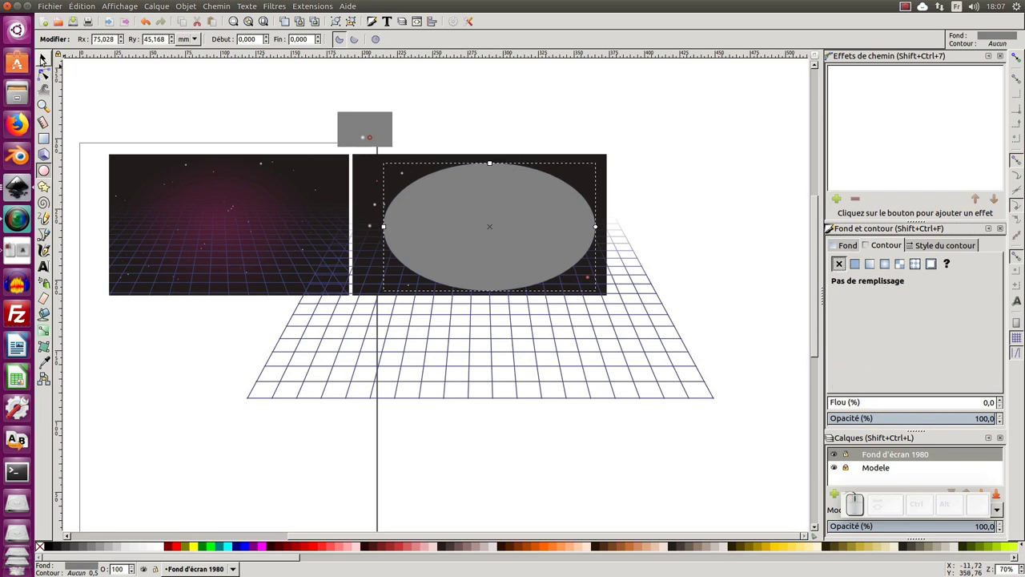
{"action": "left_click_drag", "start_coordinate": [474, 231], "coordinate": [468, 223]}
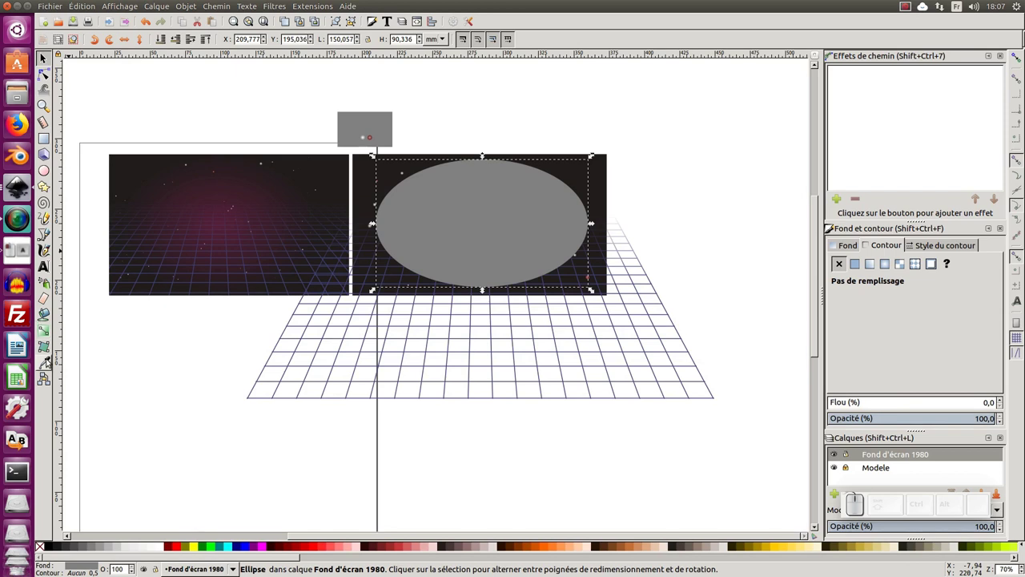
Step: Fill the ellipse with the purple sampled from the model's glow, brightened and saturated to 71153dff
{"action": "left_click", "coordinate": [44, 363]}
{"action": "left_click", "coordinate": [226, 225]}
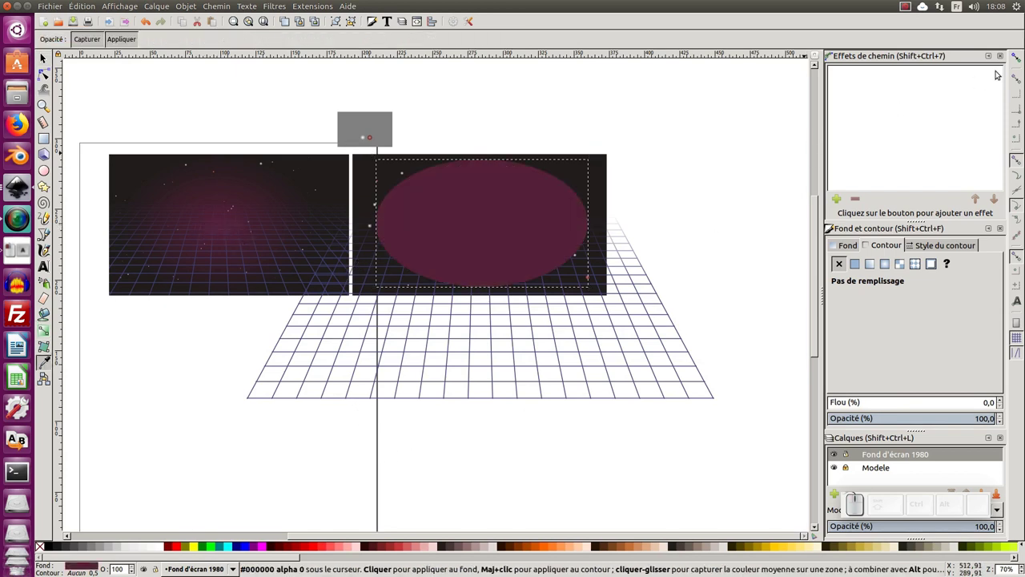
{"action": "left_click", "coordinate": [843, 246]}
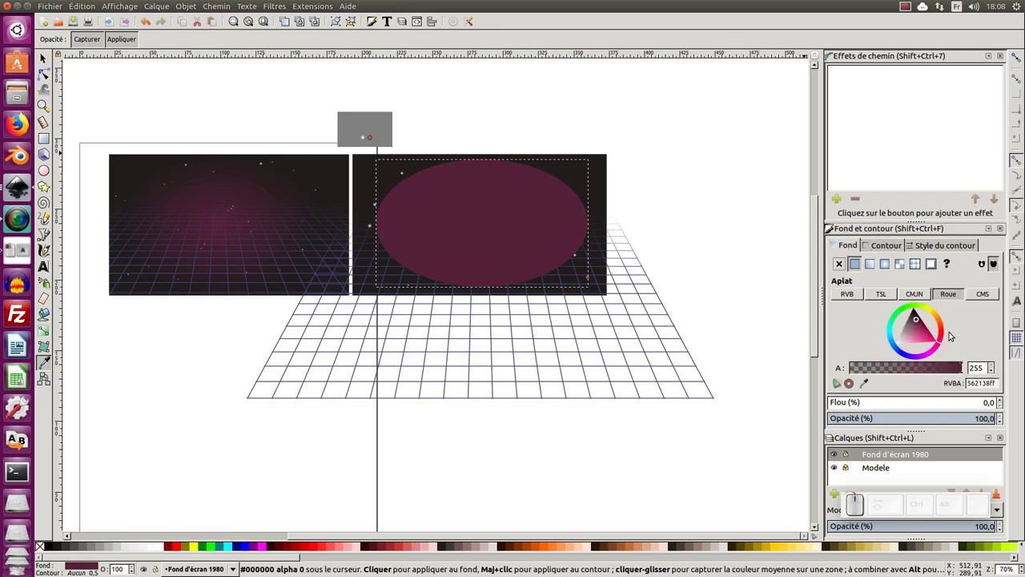
{"action": "left_click", "coordinate": [999, 56]}
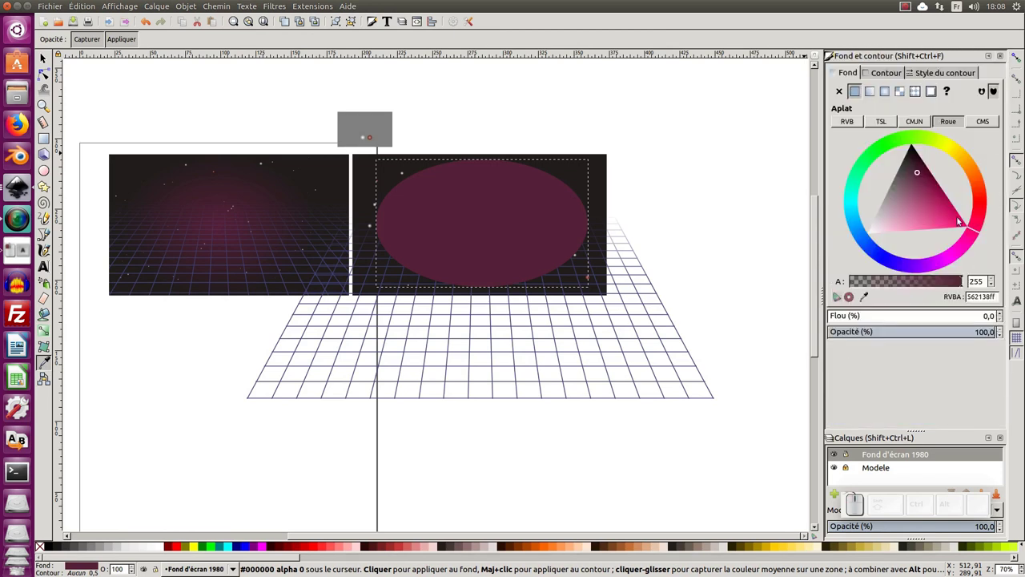
{"action": "left_click_drag", "start_coordinate": [924, 177], "coordinate": [927, 181]}
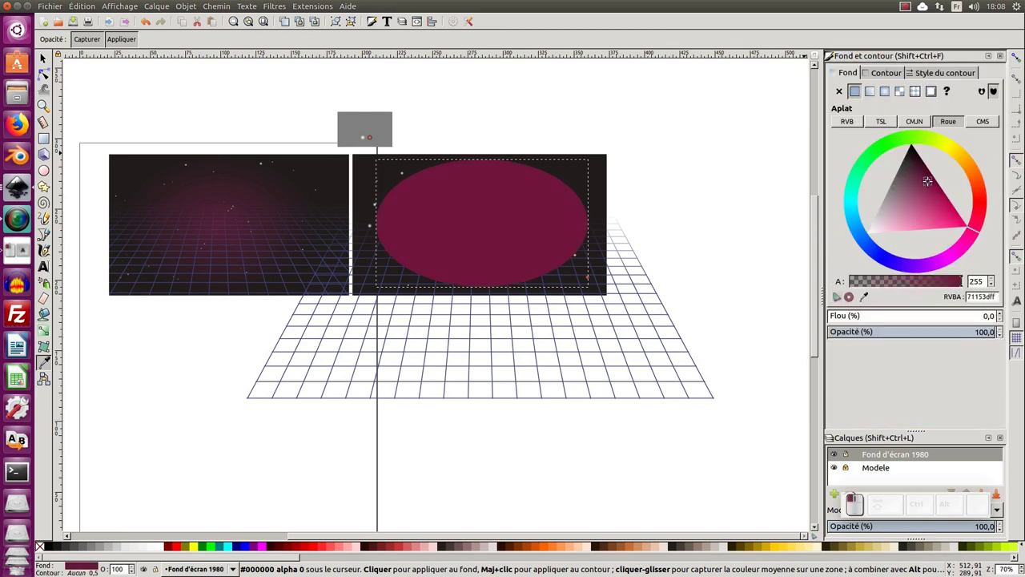
Step: Turn the ellipse's fill into a radial gradient fading to transparent, set its opacity to 50%, and deselect it
{"action": "left_click", "coordinate": [885, 91]}
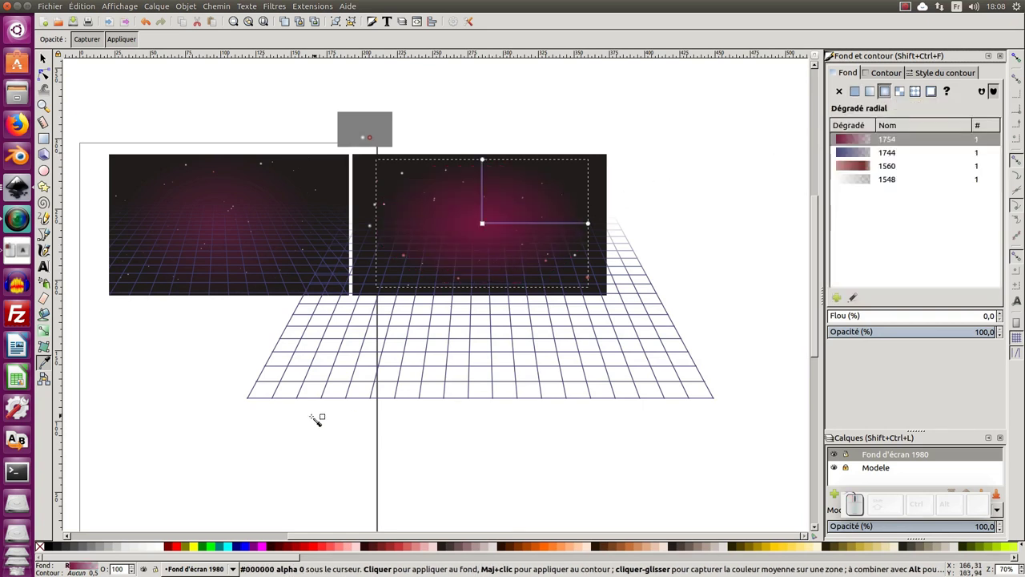
{"action": "key", "text": "s"}
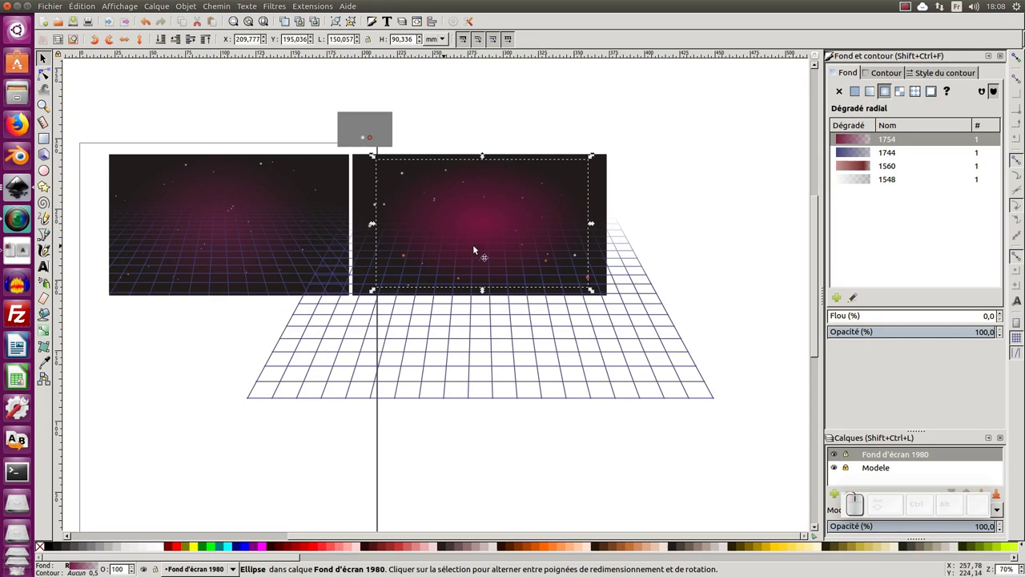
{"action": "right_click", "coordinate": [115, 571]}
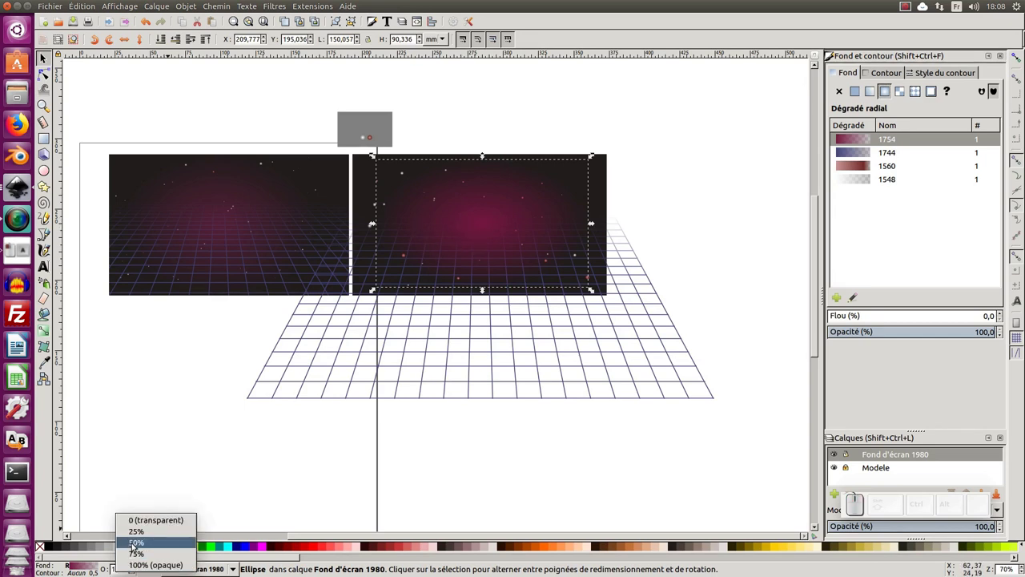
{"action": "left_click", "coordinate": [133, 544]}
{"action": "left_click", "coordinate": [304, 481]}
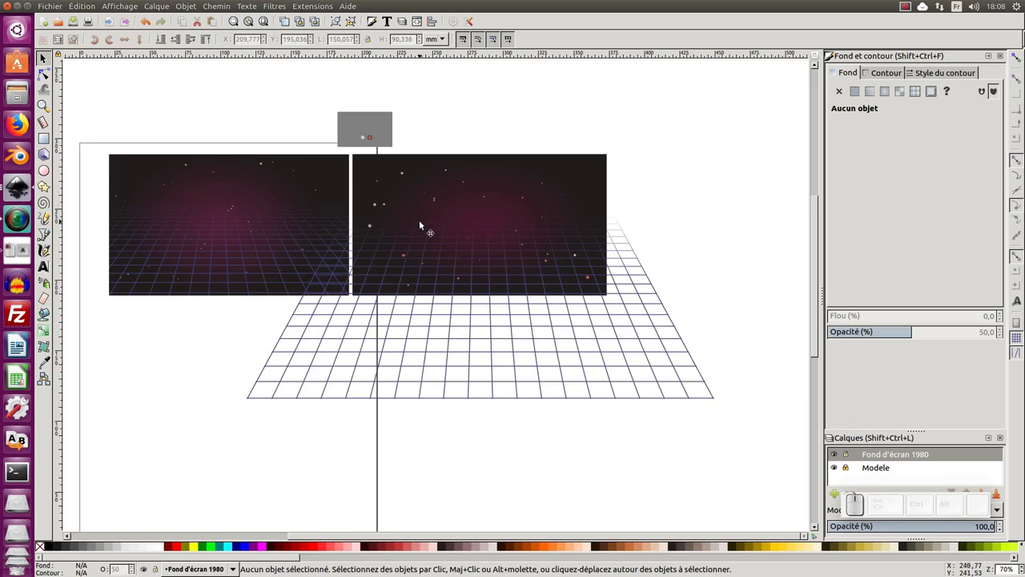
Step: Flatten the perspective grid to about 89.4 mm high by raising its near edge, keeping the far edge in place
{"action": "left_click", "coordinate": [480, 342]}
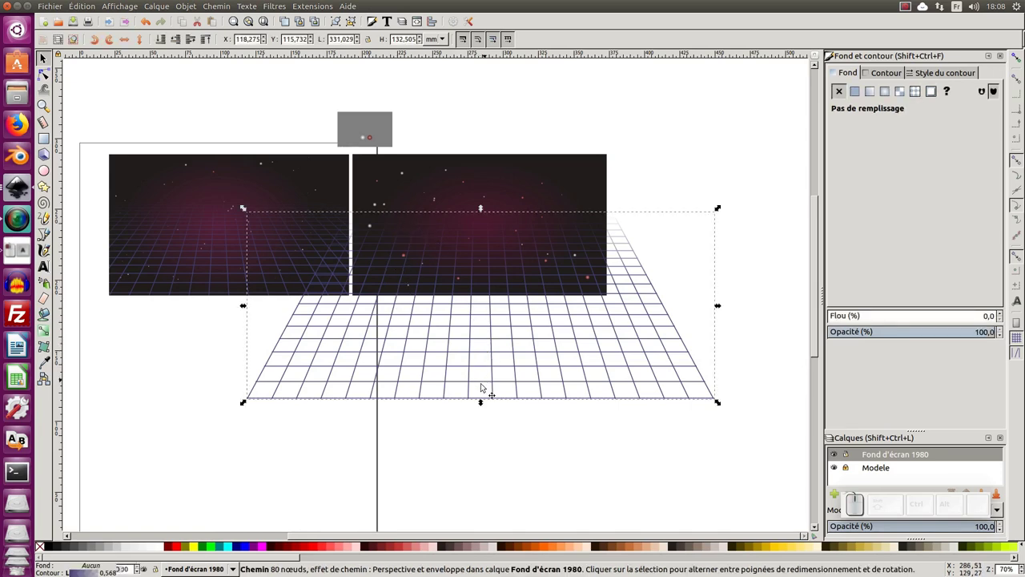
{"action": "left_click_drag", "start_coordinate": [481, 403], "coordinate": [486, 342]}
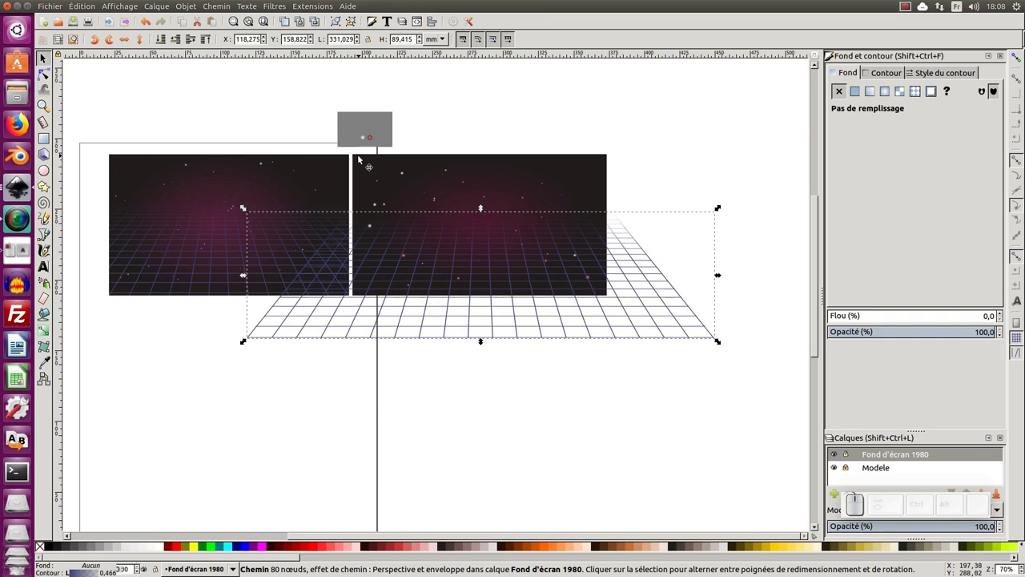
{"action": "left_click", "coordinate": [190, 414]}
Step: Group the stars, purple glow and perspective grid together, leaving out the dark background rectangle
{"action": "left_click_drag", "start_coordinate": [151, 462], "coordinate": [781, 150]}
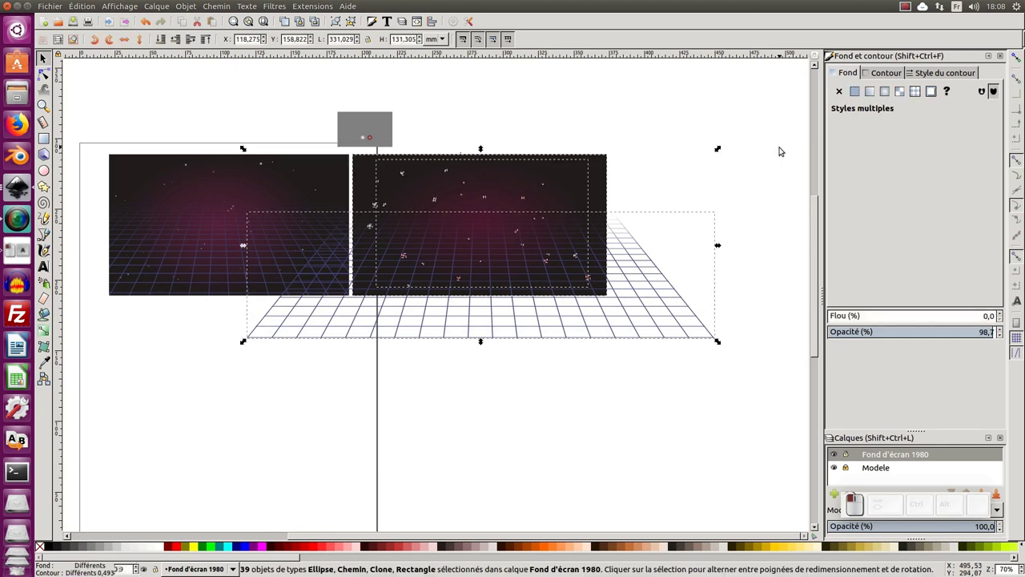
{"action": "left_click", "coordinate": [596, 174], "text": "shift"}
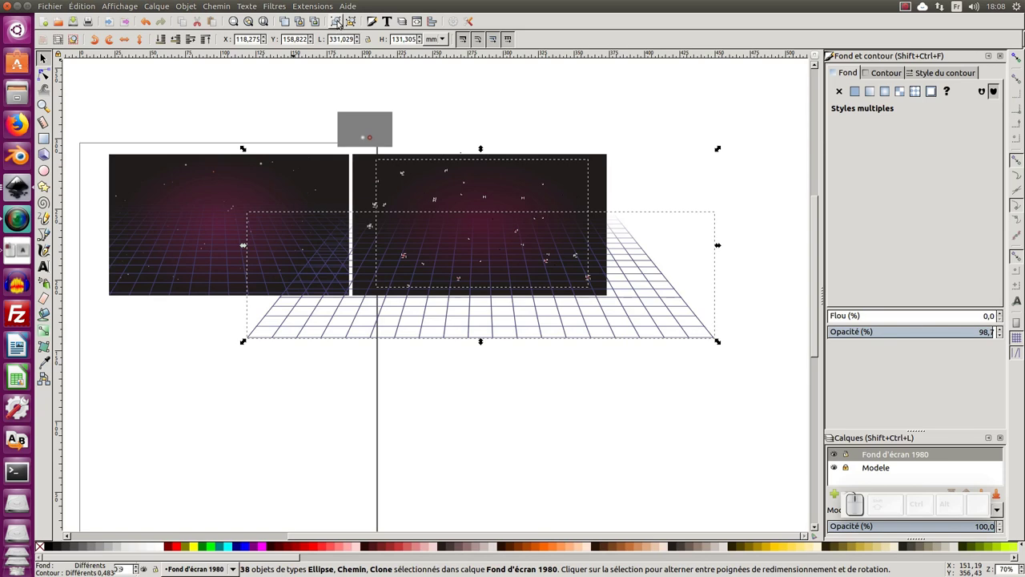
{"action": "left_click", "coordinate": [186, 6]}
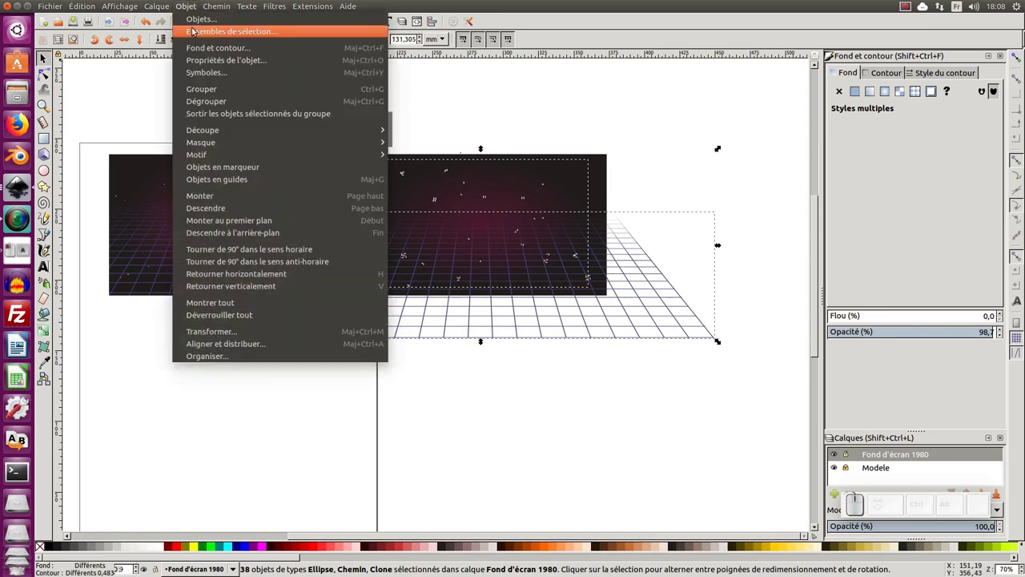
{"action": "left_click", "coordinate": [196, 89]}
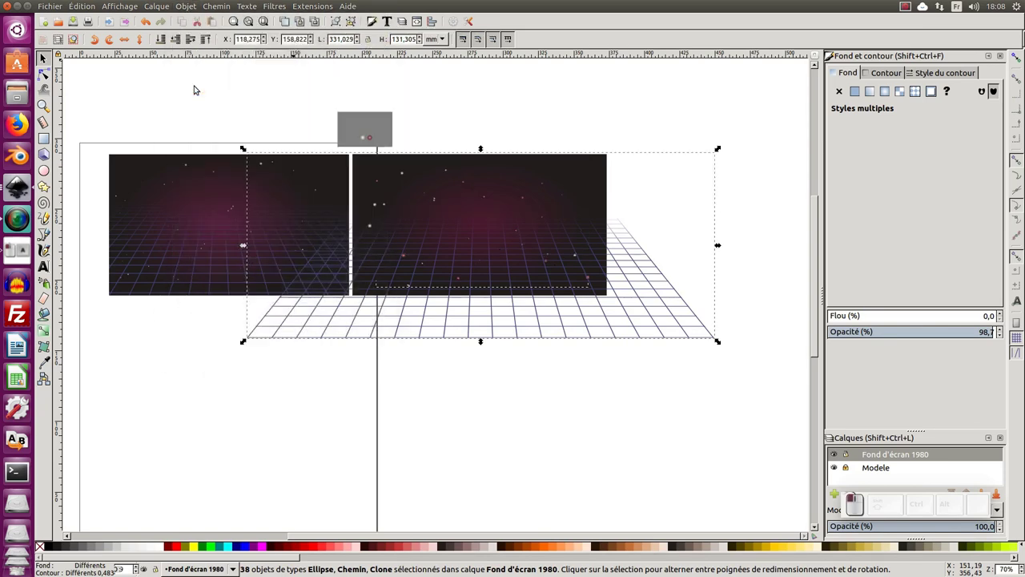
Step: Put the dark background rectangle in its own group and create a clone of that group
{"action": "left_click", "coordinate": [586, 161], "text": "ctrl"}
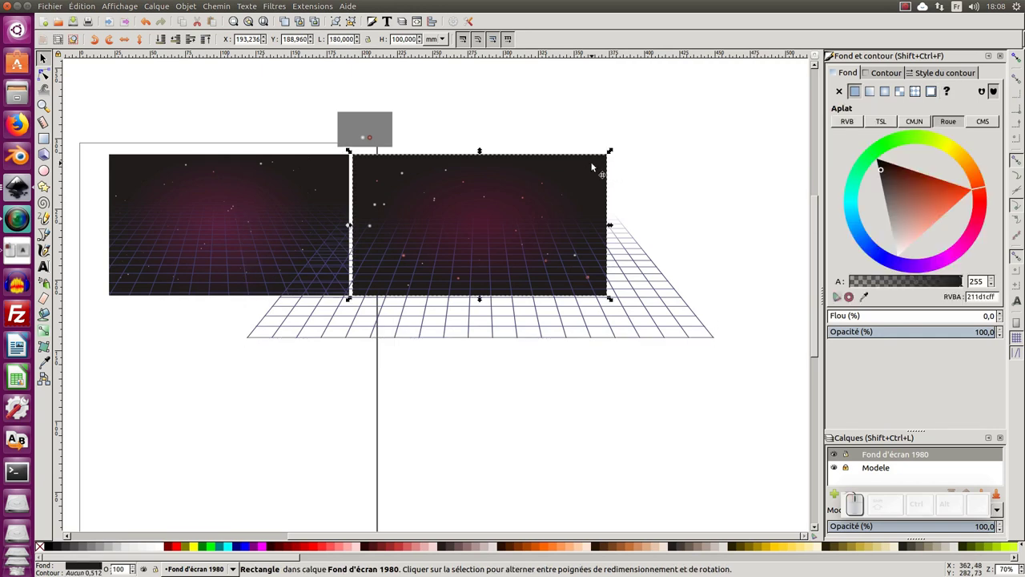
{"action": "left_click", "coordinate": [336, 21]}
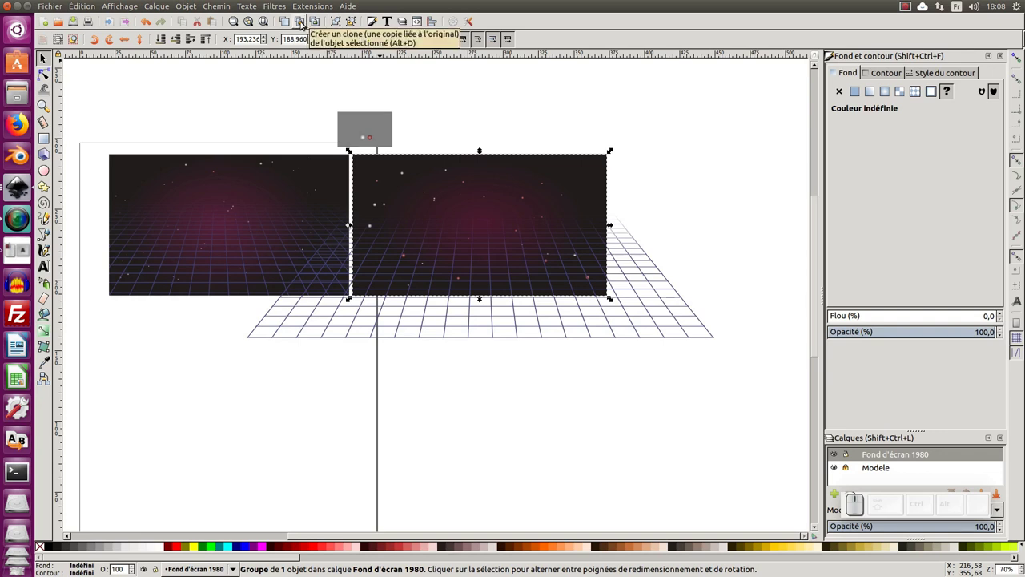
{"action": "left_click", "coordinate": [301, 22]}
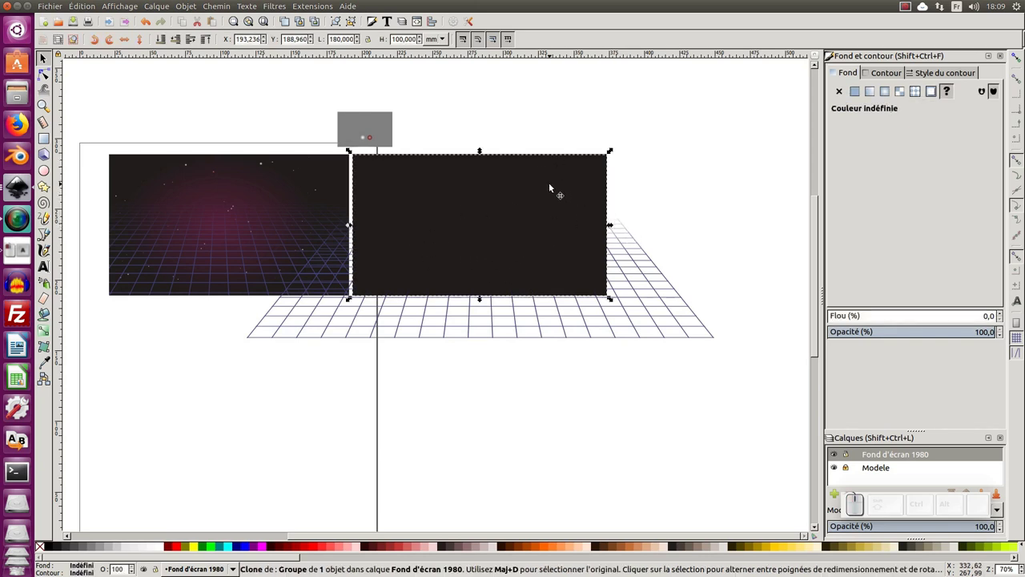
Step: Clip the group of stars, glow and grid with the cloned rectangle
{"action": "key", "text": "shift"}
{"action": "left_click", "coordinate": [665, 311], "text": "shift"}
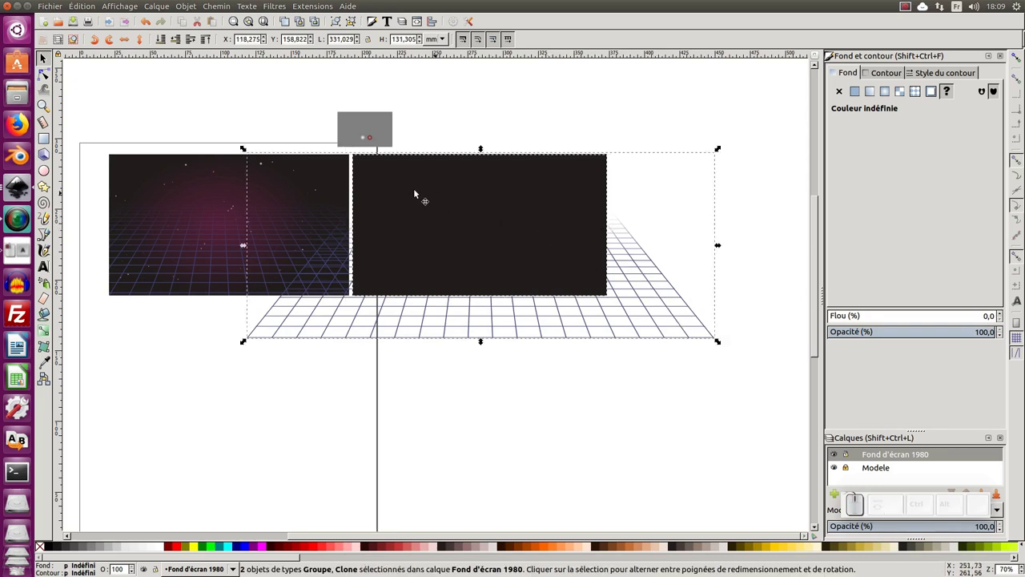
{"action": "left_click", "coordinate": [189, 6]}
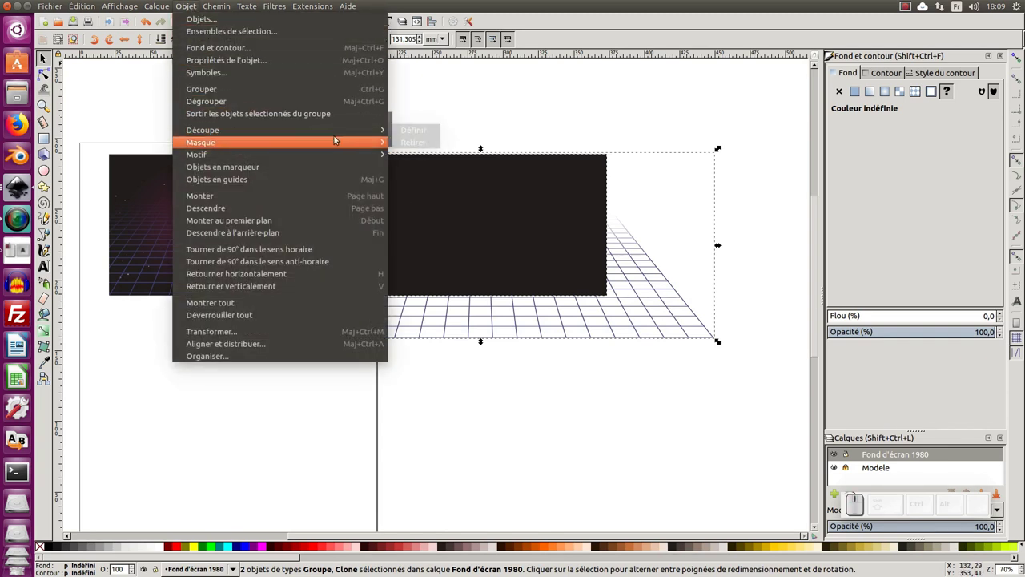
{"action": "mouse_move", "coordinate": [383, 131]}
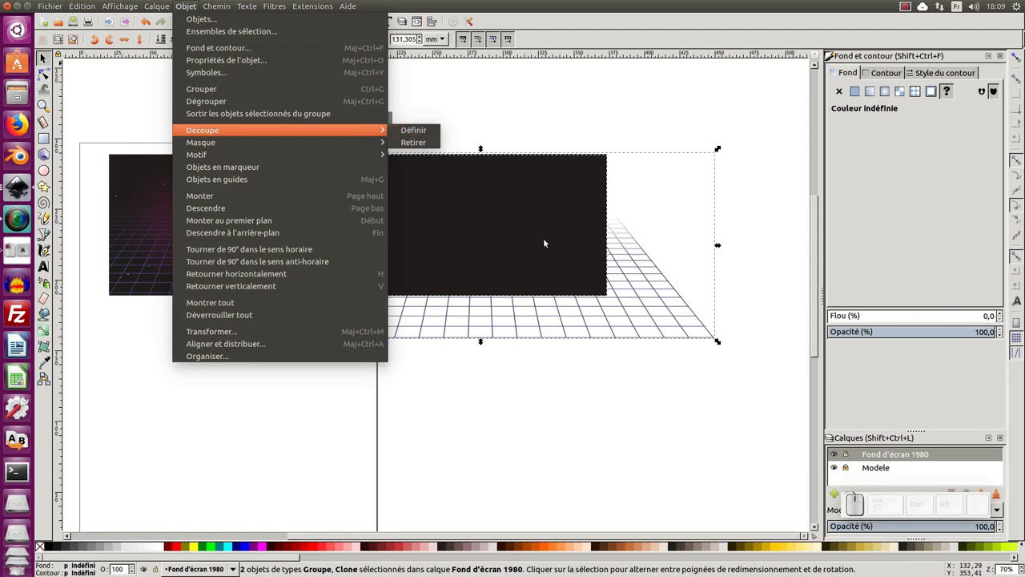
{"action": "left_click", "coordinate": [509, 200]}
{"action": "right_click", "coordinate": [510, 199]}
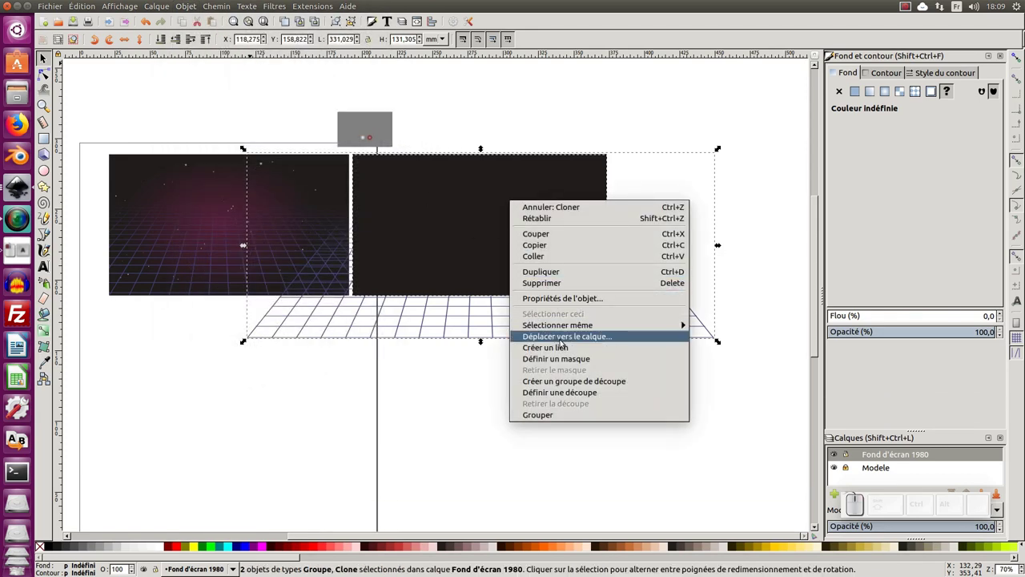
{"action": "left_click", "coordinate": [574, 393]}
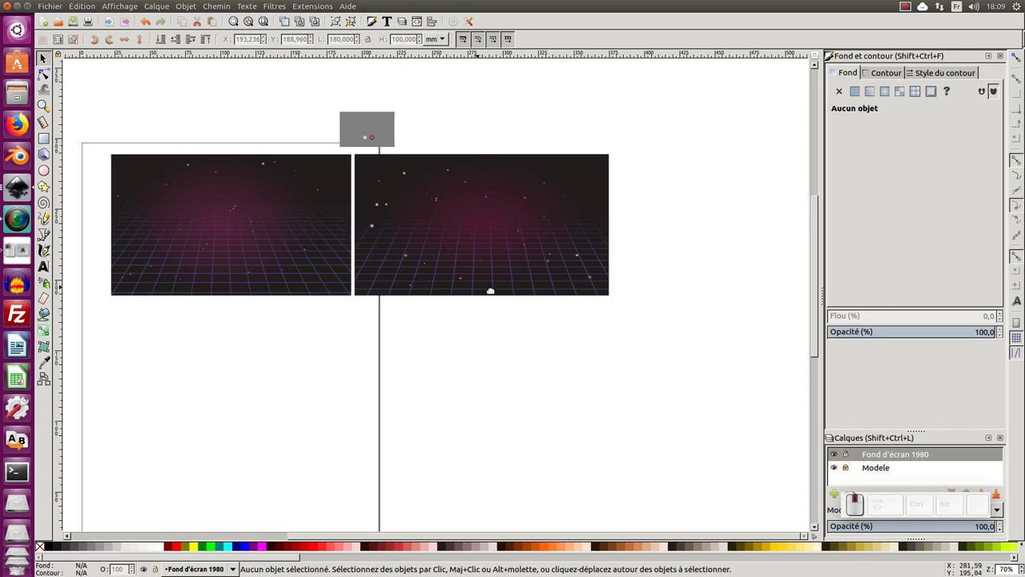
Step: Resize the page to the clipped artwork, 180 × 100 mm with zero margins, and save the document
{"action": "scroll", "coordinate": [473, 286], "scroll_direction": "left", "scroll_amount": 1}
{"action": "scroll", "coordinate": [451, 264], "scroll_direction": "up", "scroll_amount": 1, "text": "ctrl"}
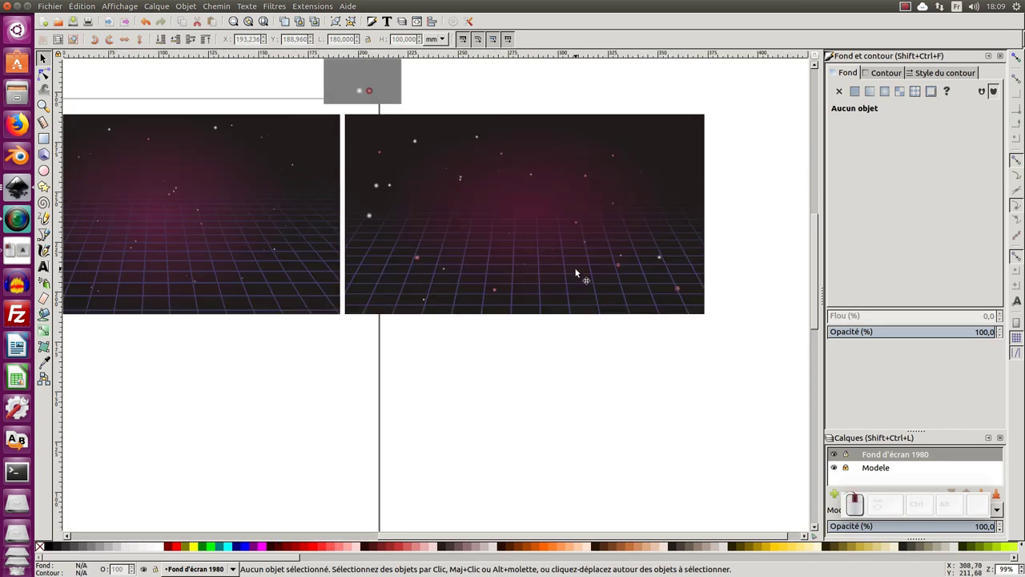
{"action": "left_click_drag", "start_coordinate": [579, 275], "coordinate": [554, 295]}
{"action": "left_click", "coordinate": [588, 224]}
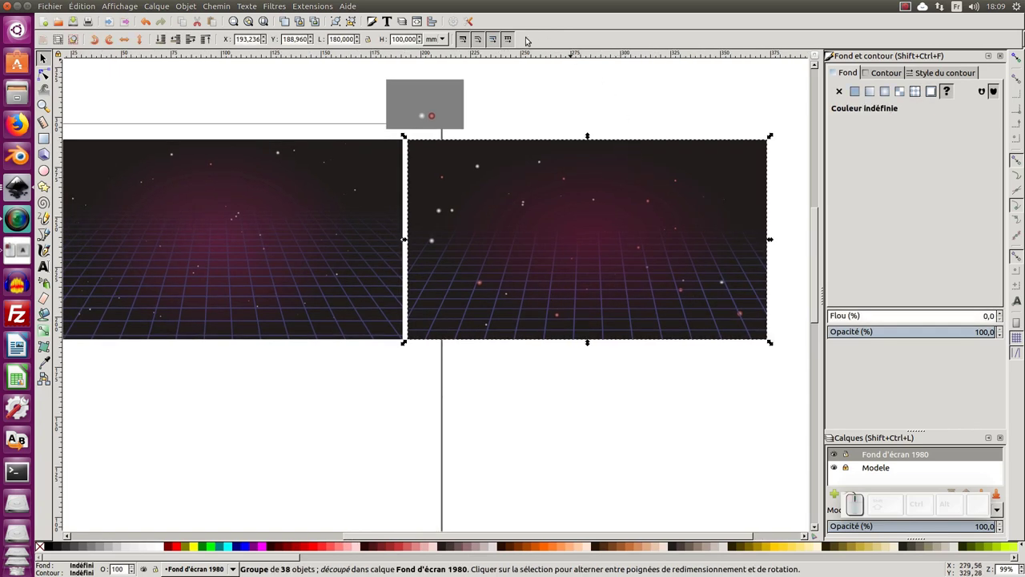
{"action": "left_click", "coordinate": [454, 21]}
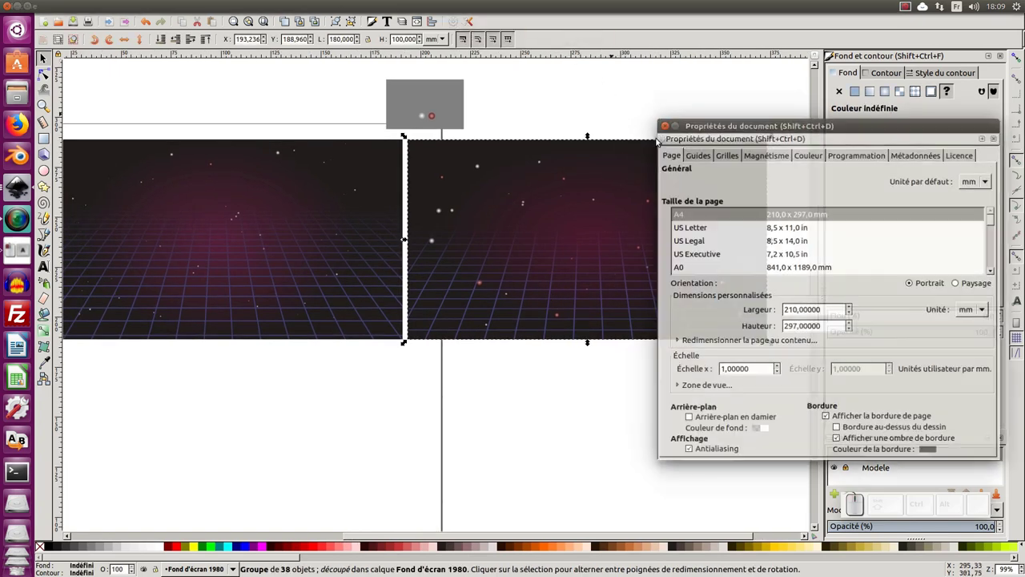
{"action": "left_click_drag", "start_coordinate": [746, 122], "coordinate": [753, 77]}
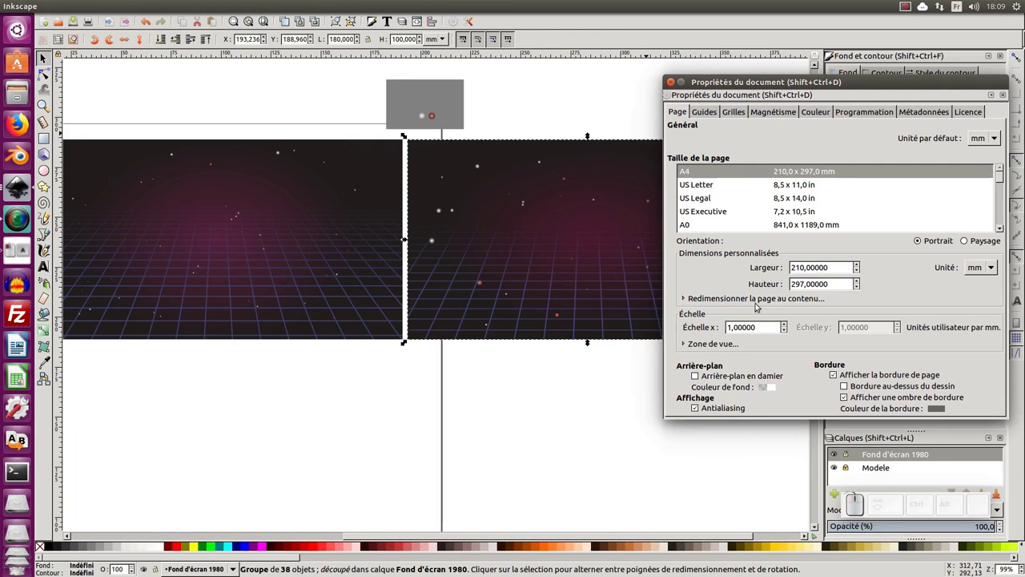
{"action": "left_click", "coordinate": [797, 301]}
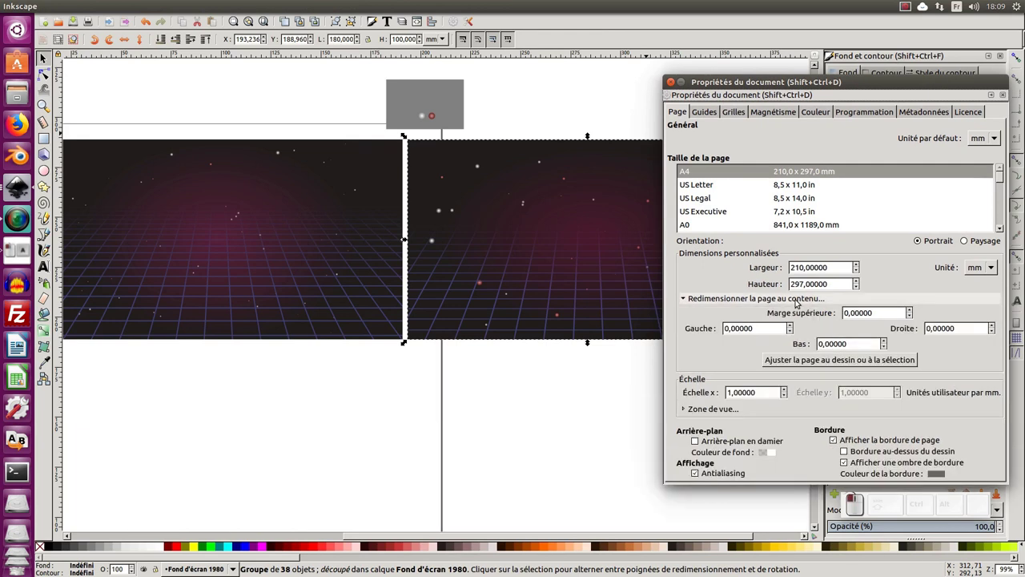
{"action": "left_click", "coordinate": [854, 361]}
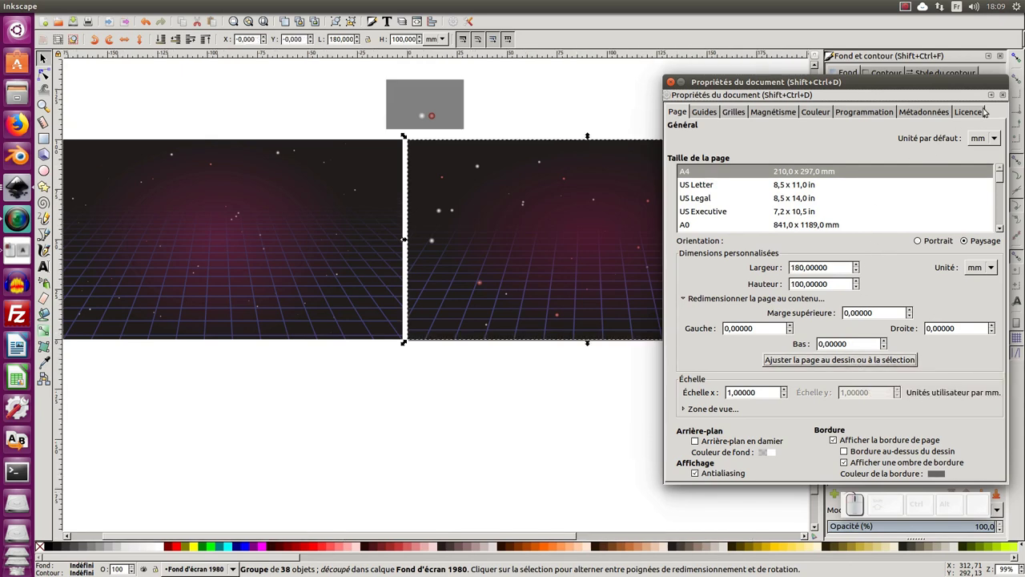
{"action": "left_click", "coordinate": [671, 82]}
{"action": "key", "text": "Escape"}
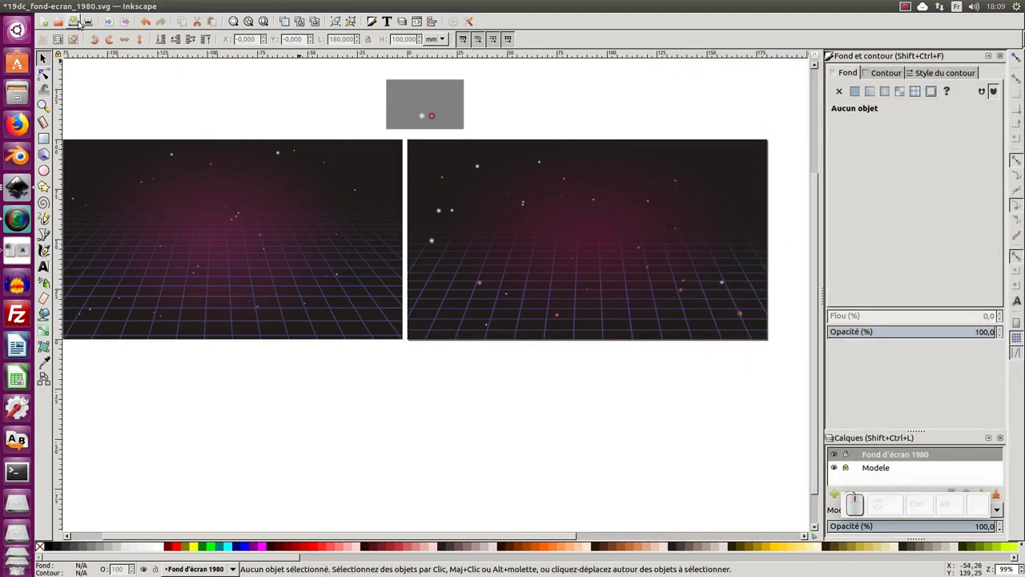
{"action": "key", "text": "ctrl+s"}
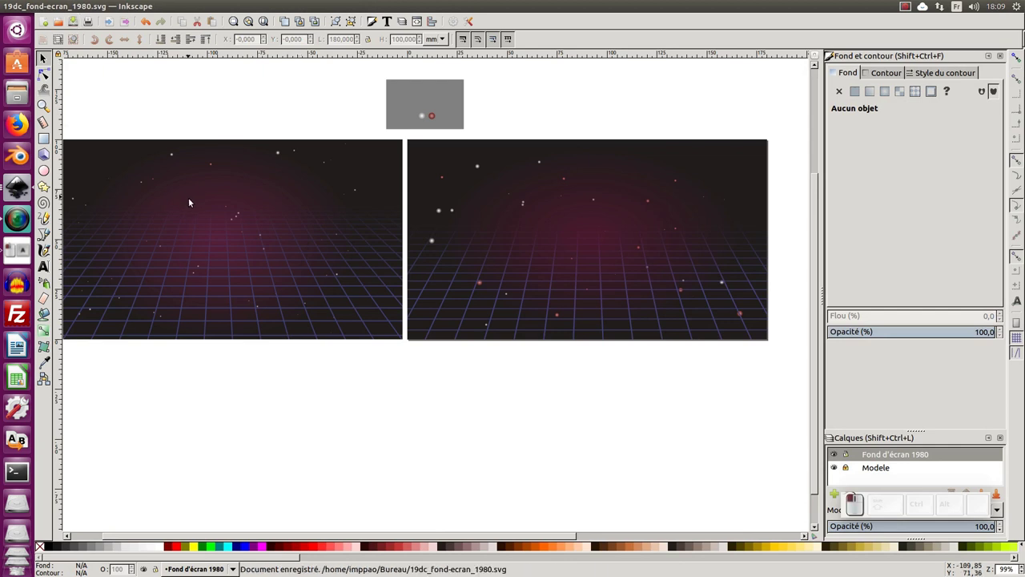
Step: Close the fill and stroke settings and hide the Modele layer
{"action": "left_click", "coordinate": [1000, 55]}
{"action": "left_click", "coordinate": [834, 85]}
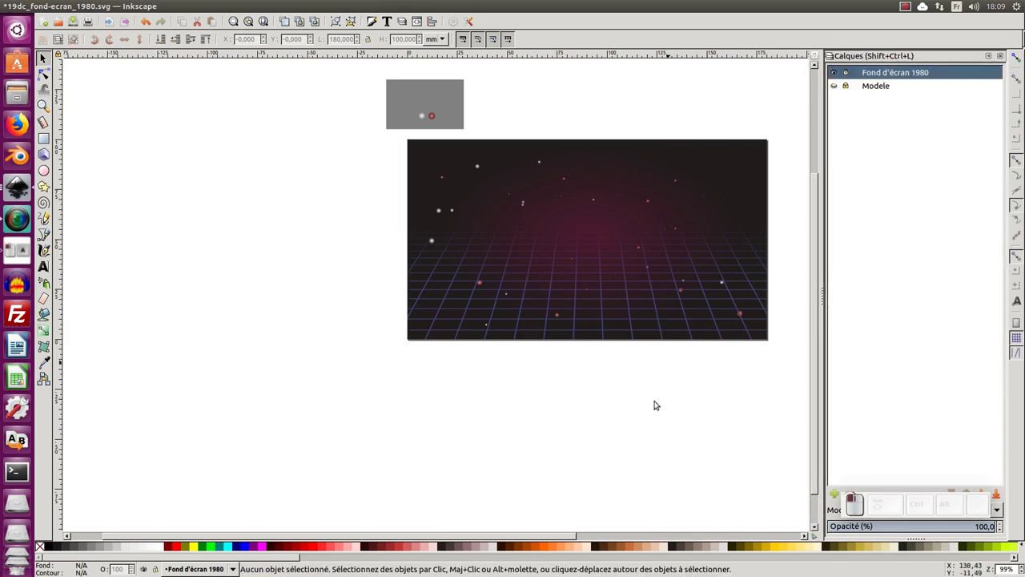
{"action": "scroll", "coordinate": [552, 512], "scroll_direction": "right", "scroll_amount": 2}
Step: Shrink the white and red source star circles on the grey rectangle together to about 4.8 × 2.0 mm overall
{"action": "left_click", "coordinate": [354, 120]}
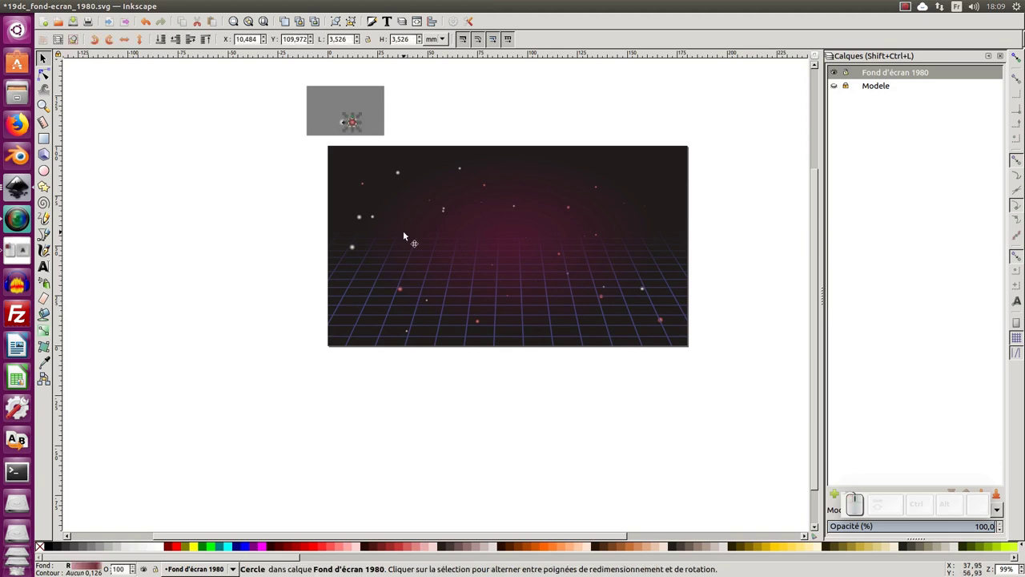
{"action": "scroll", "coordinate": [403, 232], "scroll_direction": "up", "scroll_amount": 1}
{"action": "scroll", "coordinate": [354, 216], "scroll_direction": "up", "scroll_amount": 2}
{"action": "scroll", "coordinate": [322, 184], "scroll_direction": "right", "scroll_amount": 1}
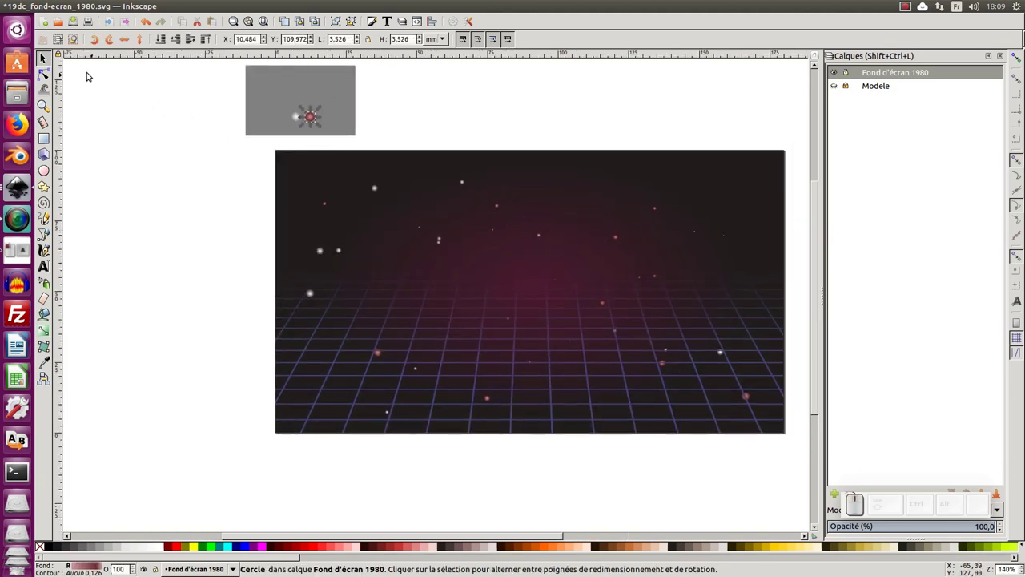
{"action": "left_click", "coordinate": [43, 72]}
{"action": "scroll", "coordinate": [319, 136], "scroll_direction": "up", "scroll_amount": 1}
{"action": "scroll", "coordinate": [349, 183], "scroll_direction": "up", "scroll_amount": 1}
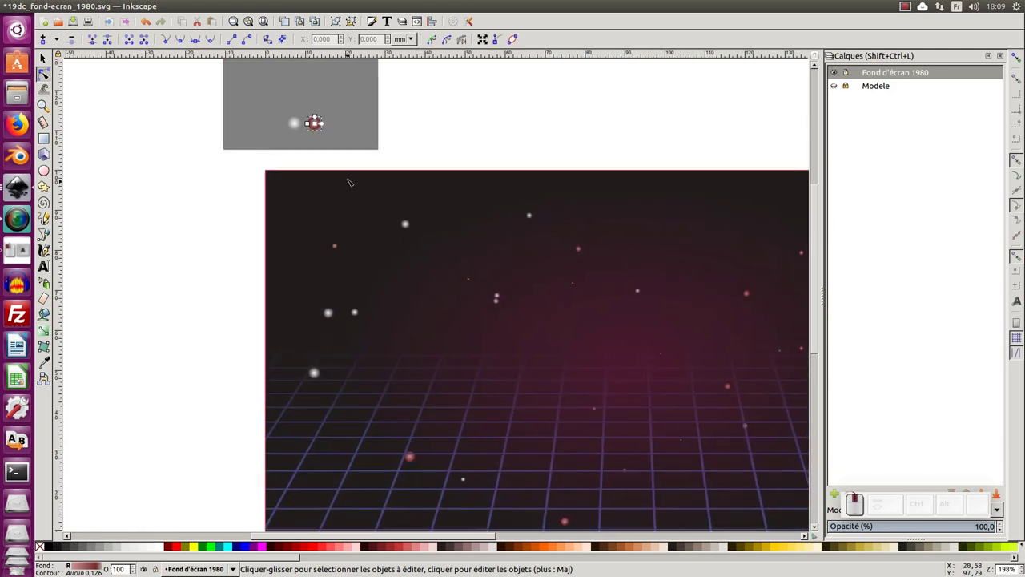
{"action": "left_click", "coordinate": [295, 124]}
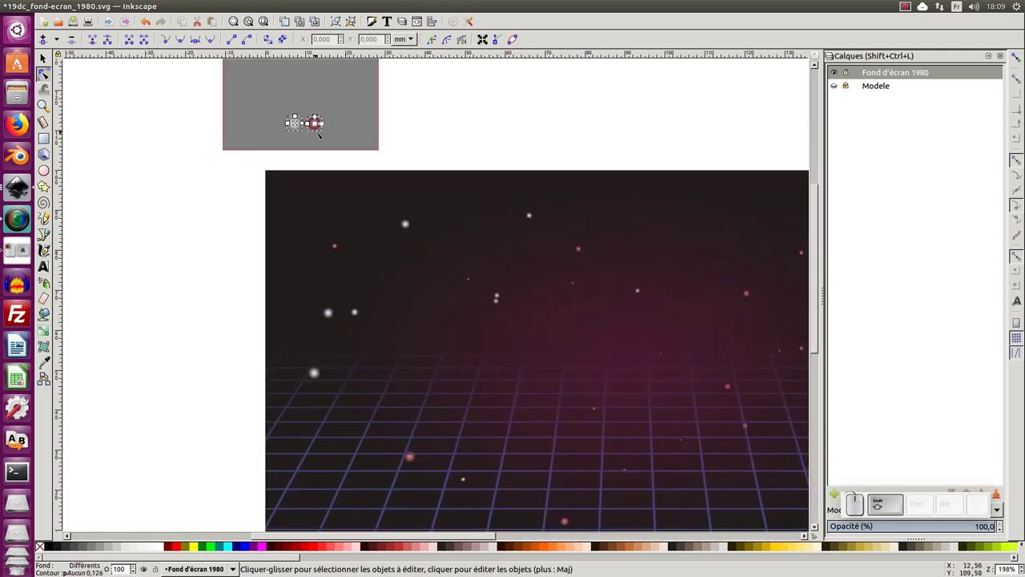
{"action": "left_click", "coordinate": [211, 178]}
{"action": "left_click_drag", "start_coordinate": [294, 122], "coordinate": [329, 178]}
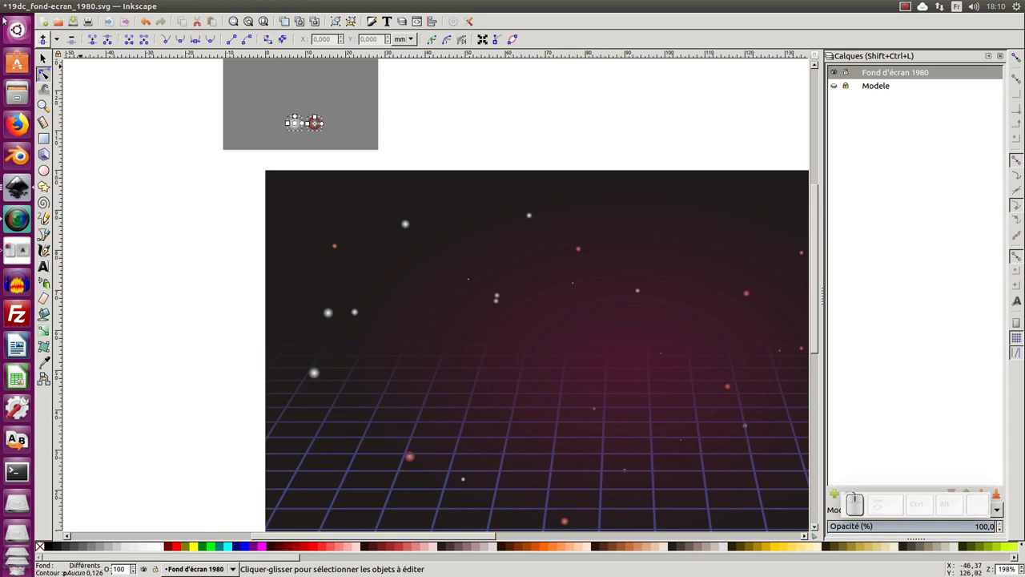
{"action": "left_click", "coordinate": [44, 59]}
{"action": "key", "text": "less"}
{"action": "key", "text": "less"}
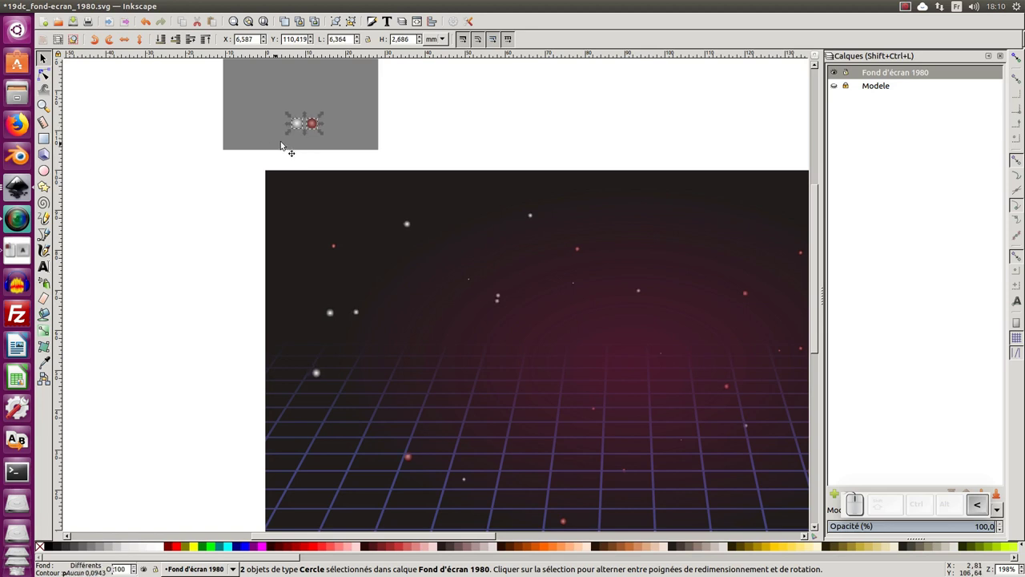
{"action": "key", "text": "less"}
{"action": "key", "text": "less"}
{"action": "key", "text": "less"}
{"action": "key", "text": "Escape"}
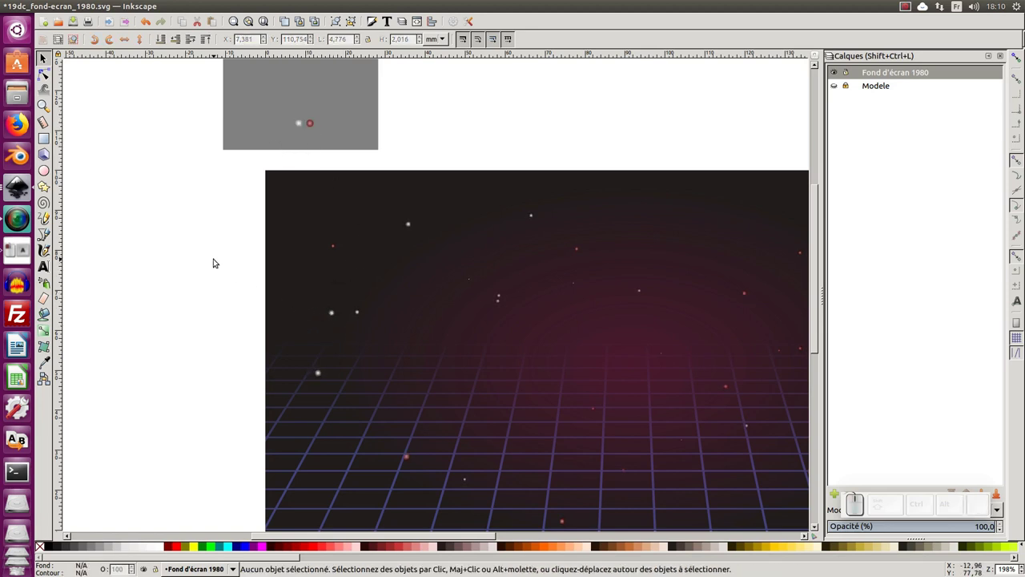
Step: Close the layer list and fit the whole page in the view to examine the finished background
{"action": "key", "text": "minus"}
{"action": "key", "text": "minus"}
{"action": "key", "text": "minus"}
{"action": "key", "text": "minus"}
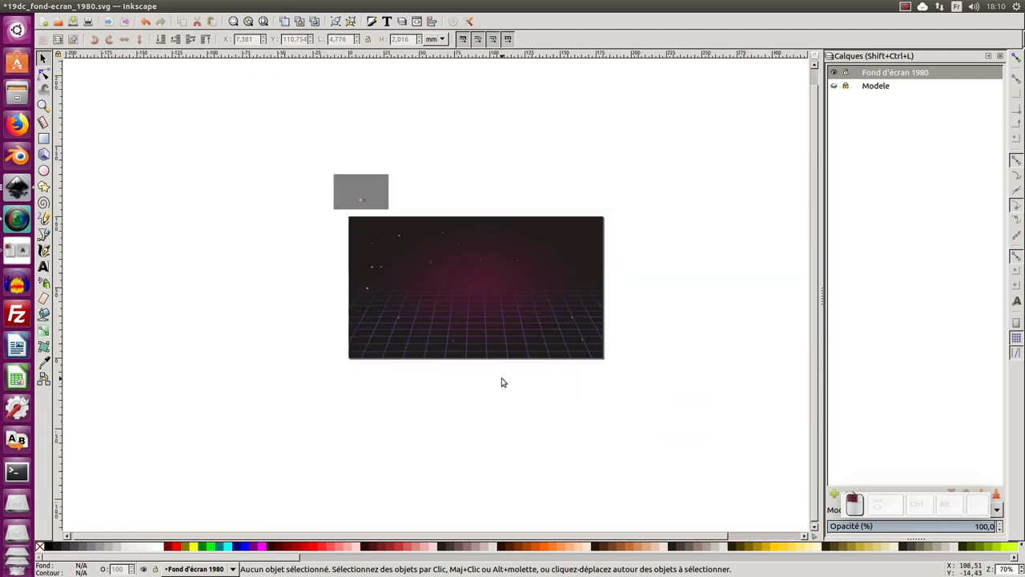
{"action": "key", "text": "5"}
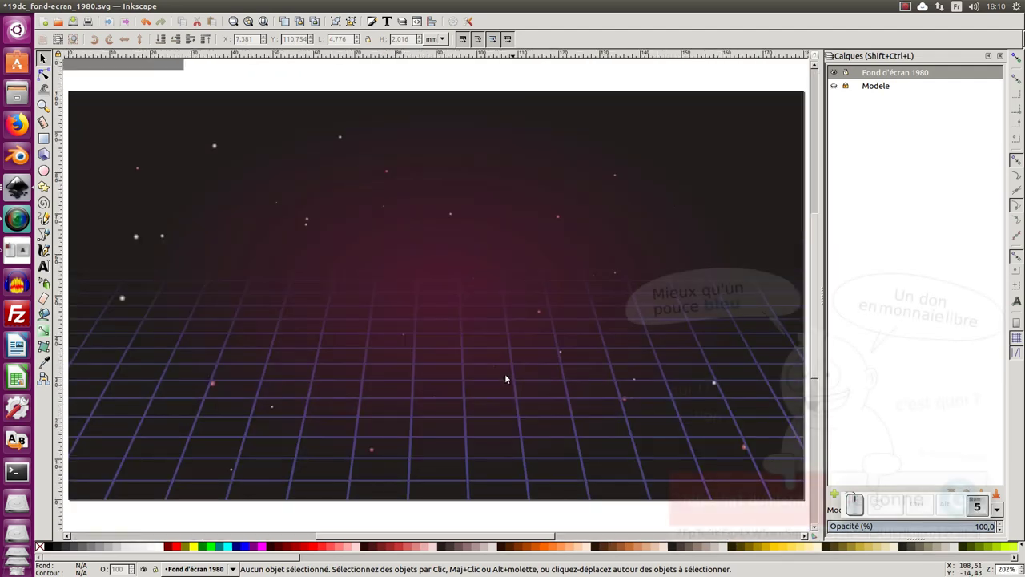
{"action": "left_click", "coordinate": [1000, 55]}
{"action": "key", "text": "5"}
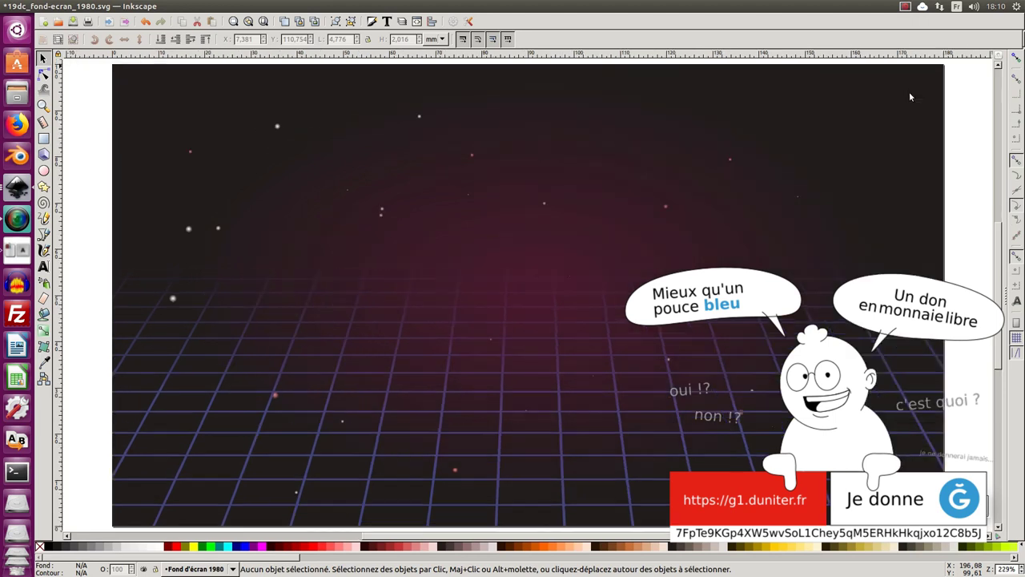